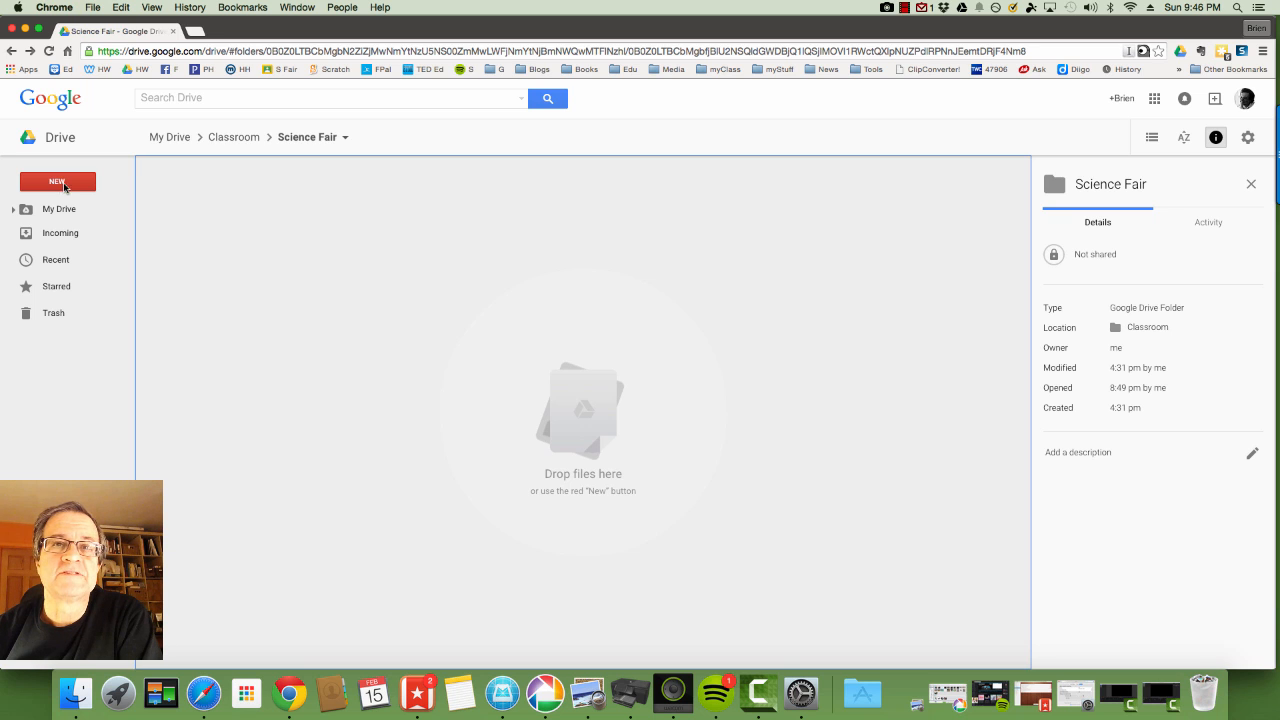
# Create a new 'Science Fair' folder inside the Science Fair folder and open it.
pyautogui.click(58, 182)
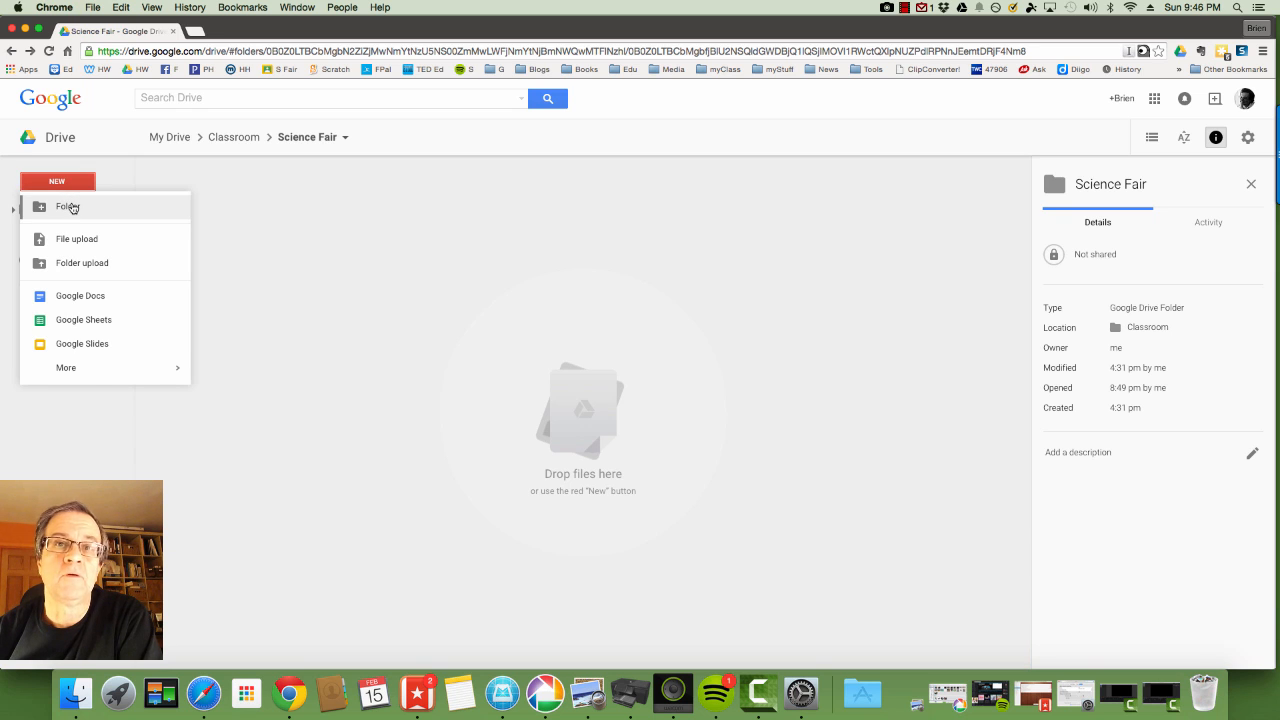
pyautogui.click(72, 207)
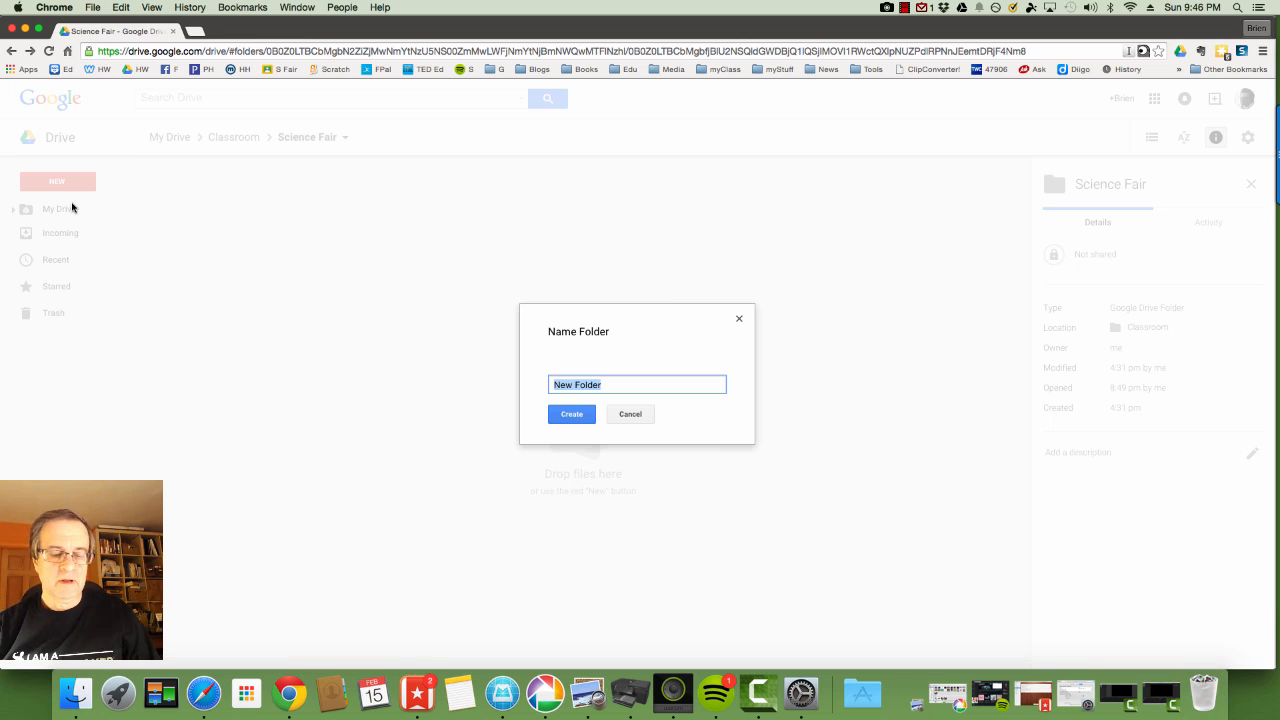
pyautogui.write('Science')
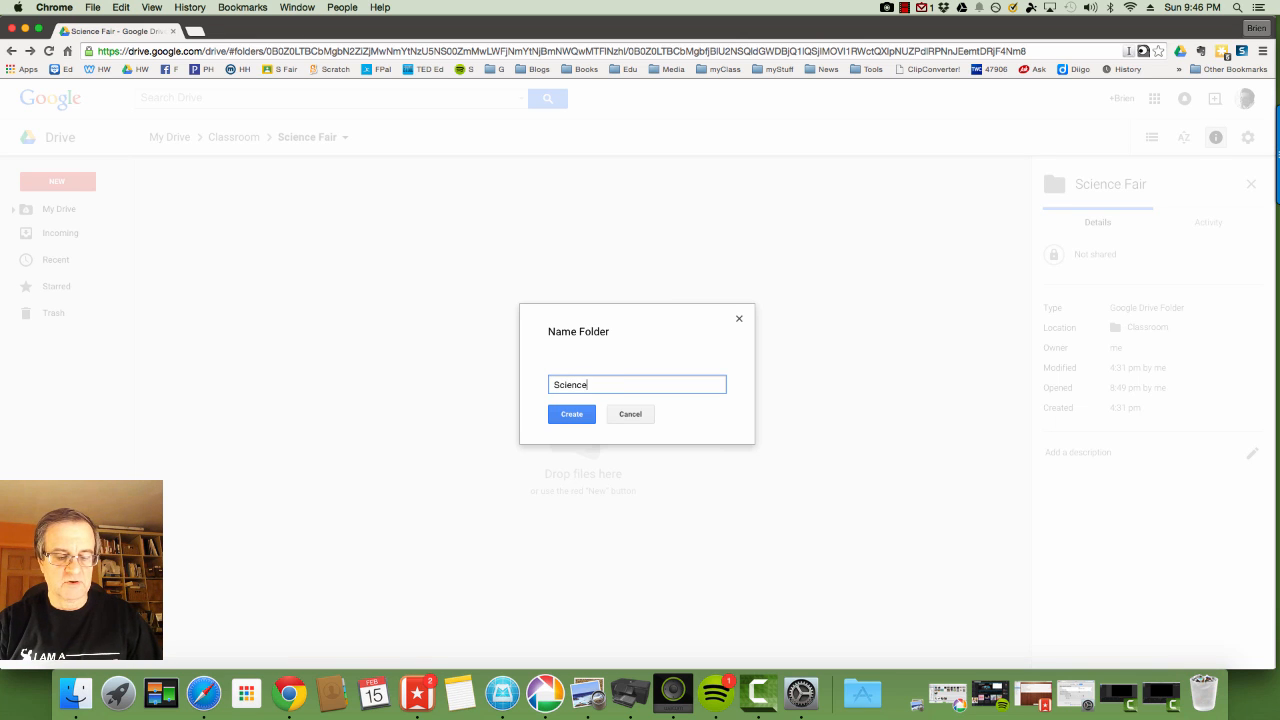
pyautogui.write(' Fair')
pyautogui.press('Return')
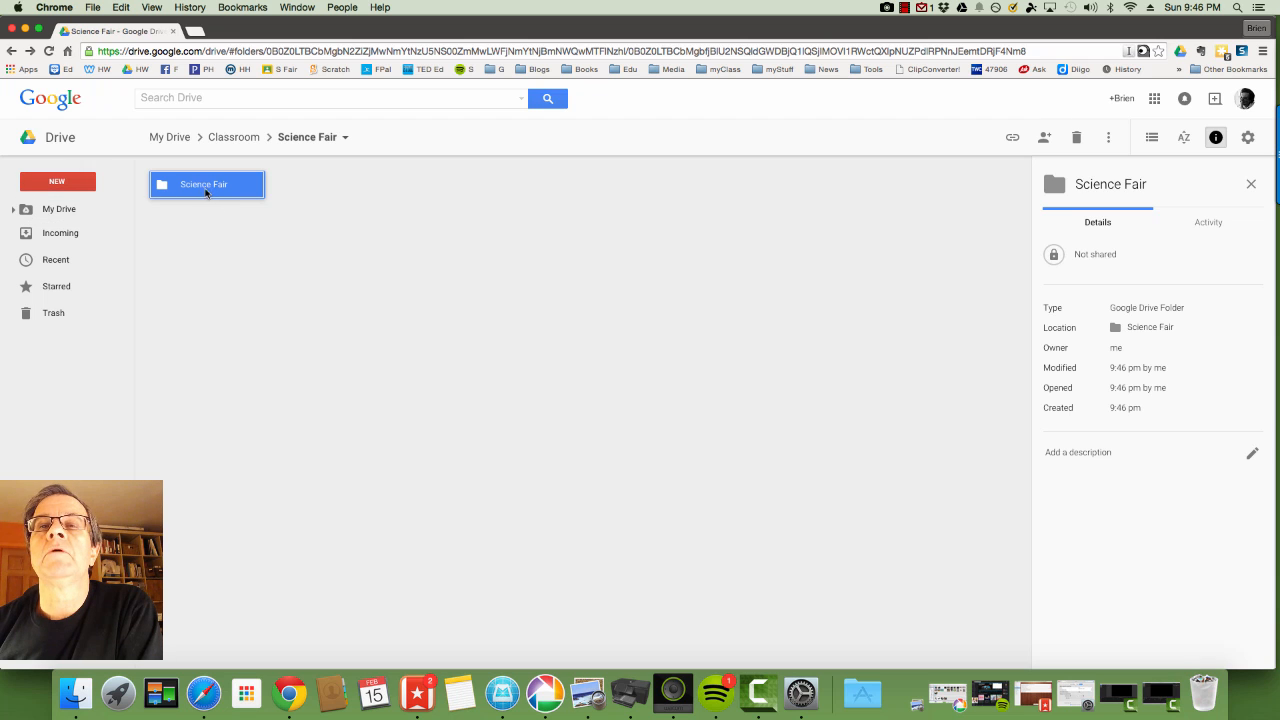
pyautogui.doubleClick(201, 191)
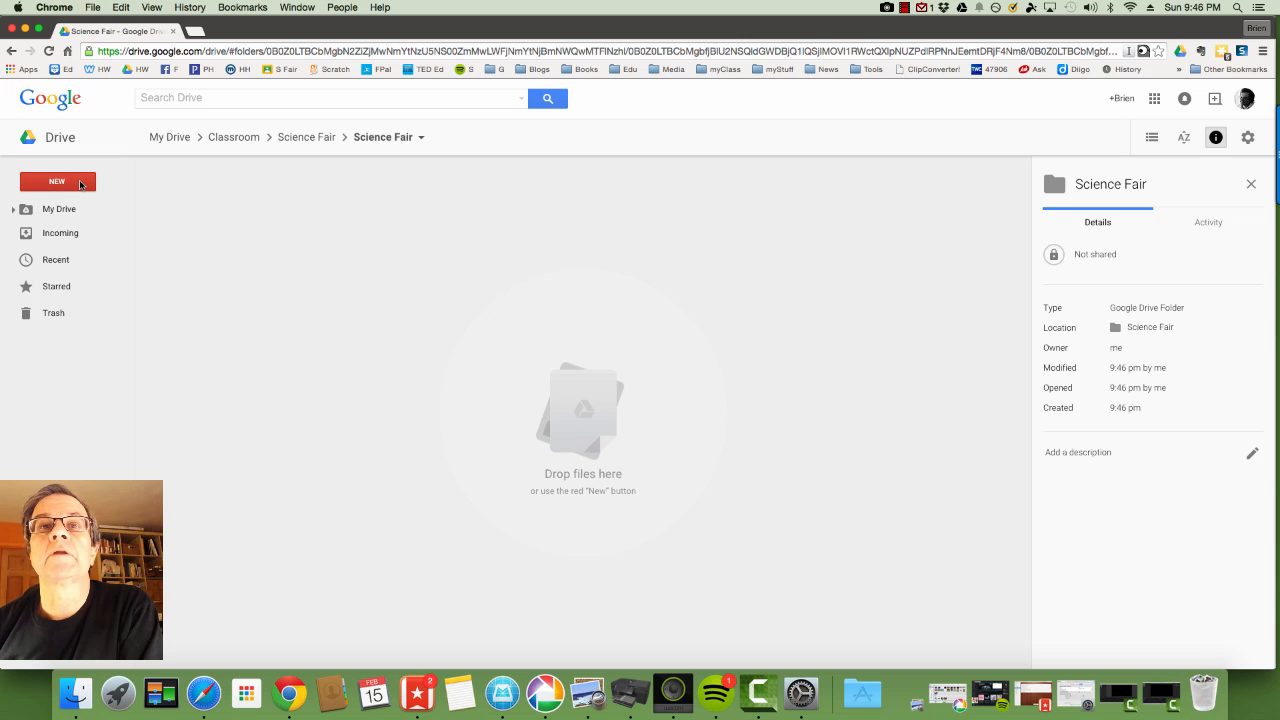
# Create a new blank Google Sheets spreadsheet from the NEW menu in this folder.
pyautogui.click(80, 185)
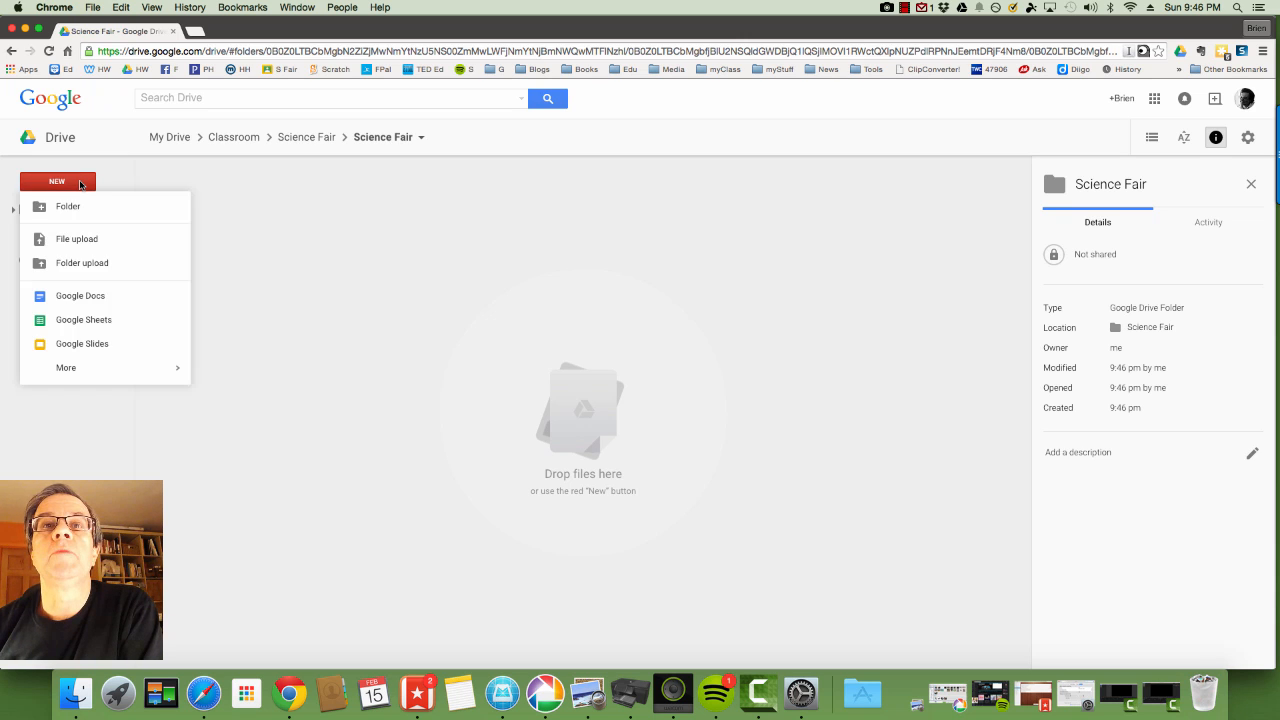
pyautogui.click(99, 325)
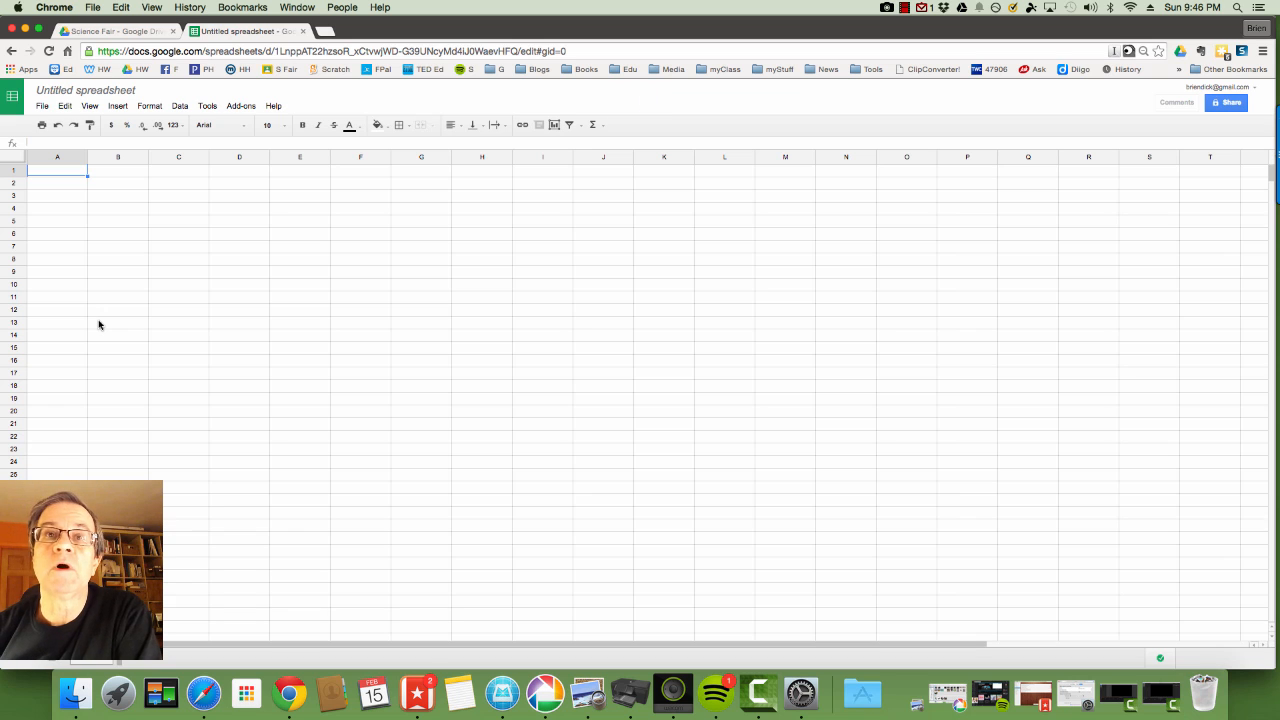
# Rename the untitled spreadsheet to 'Materials Affect on Ice Melting'.
pyautogui.click(111, 92)
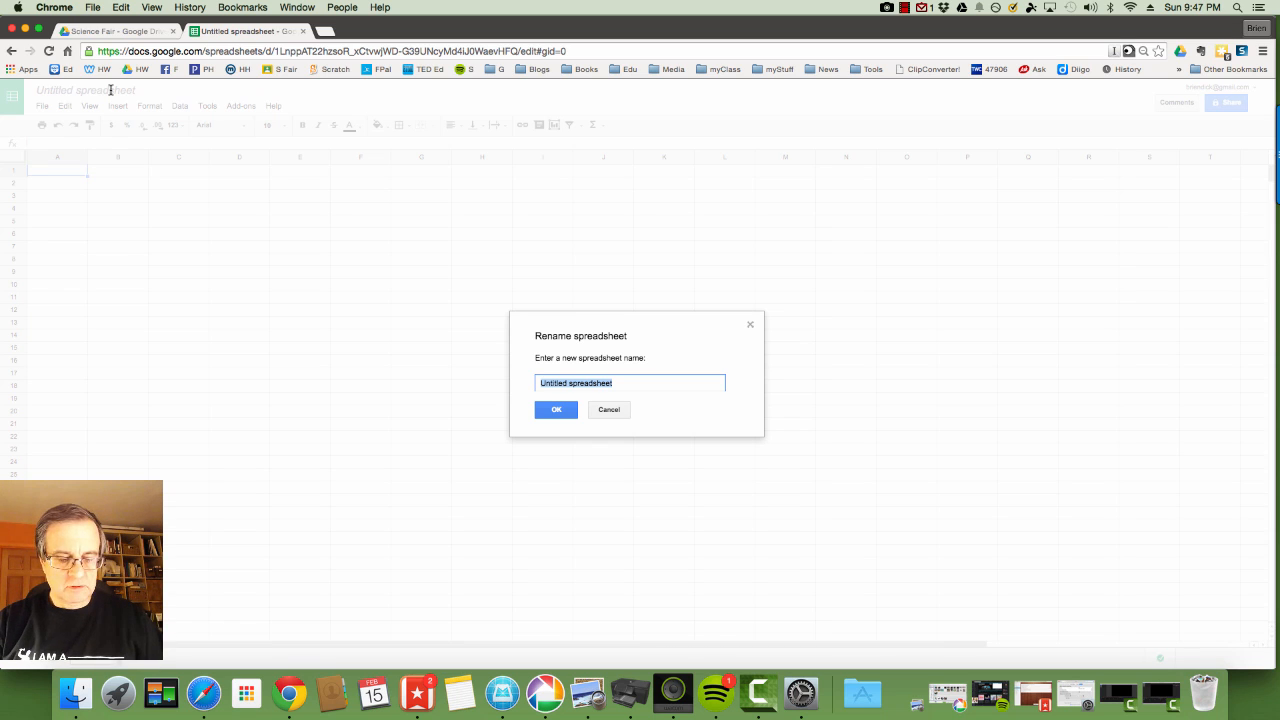
pyautogui.write('Materia')
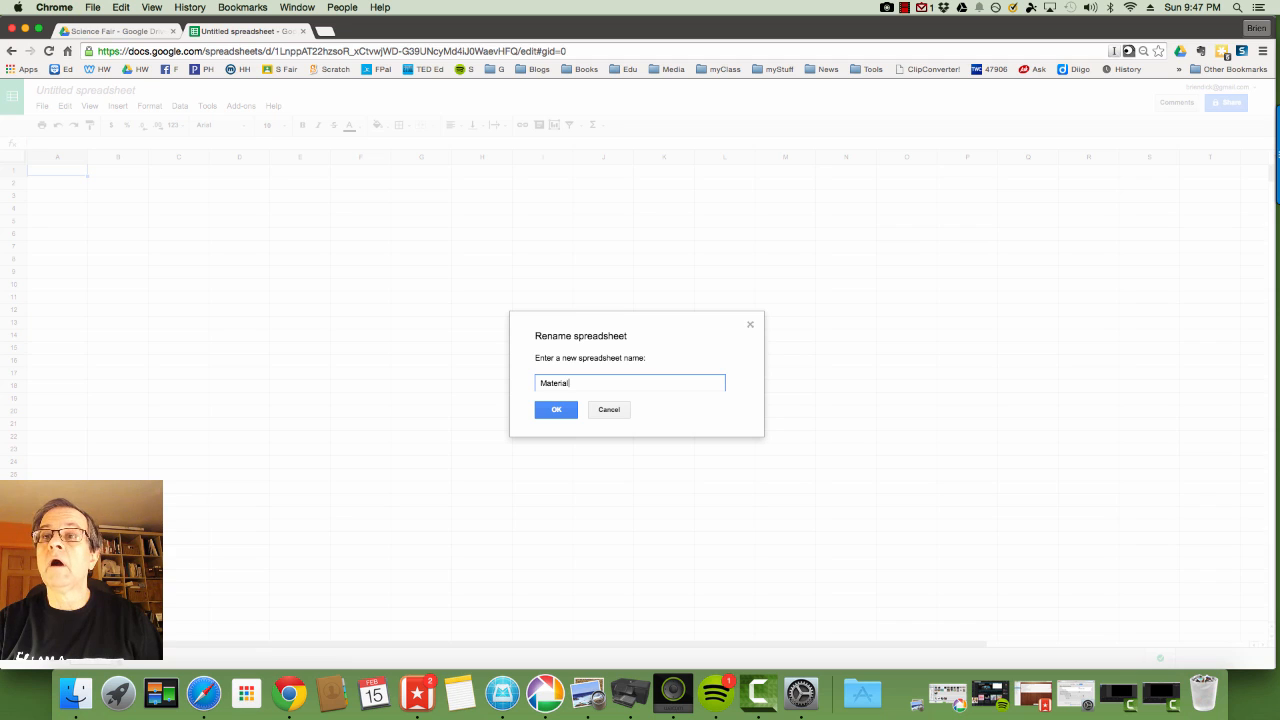
pyautogui.write('ls ')
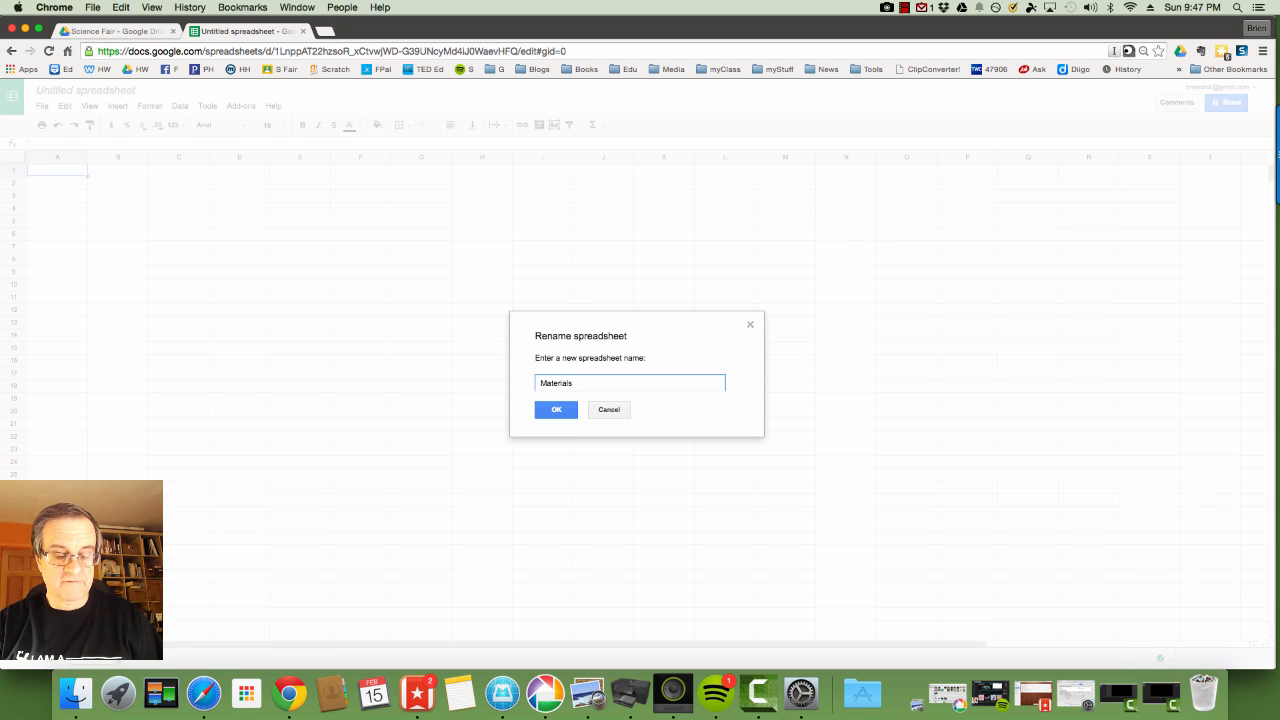
pyautogui.write('Affect')
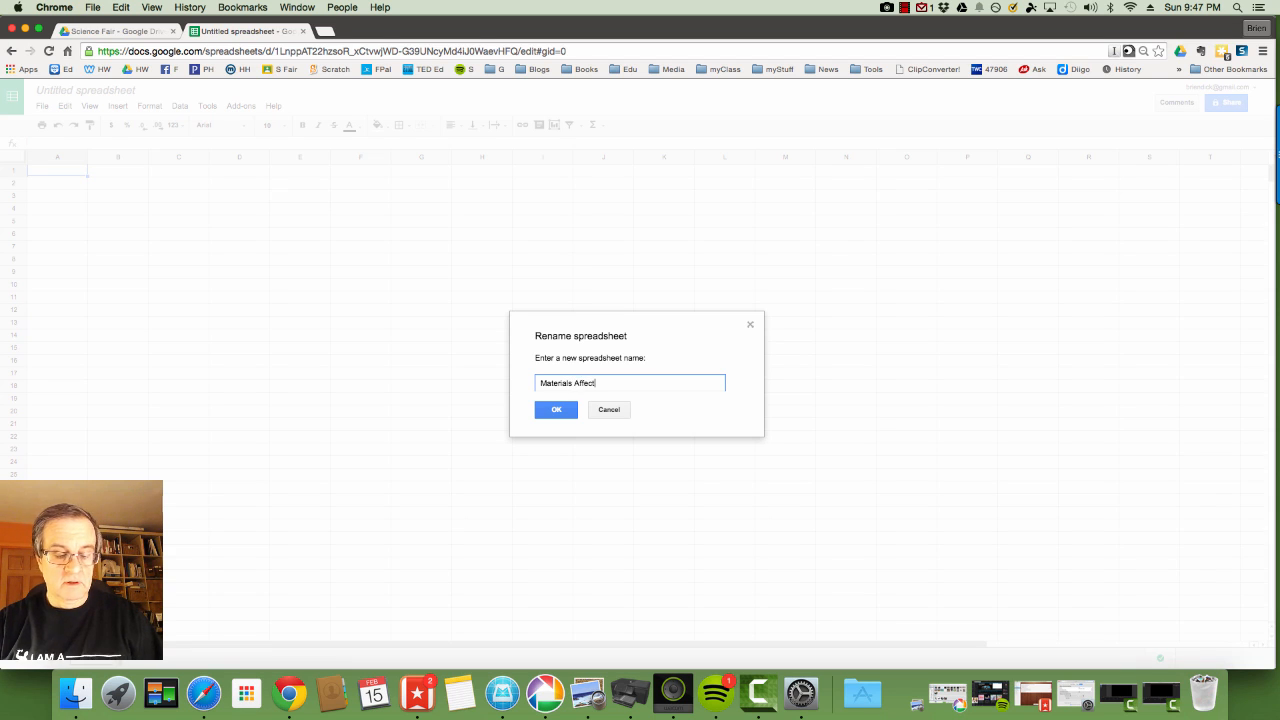
pyautogui.write(' on Ice Me')
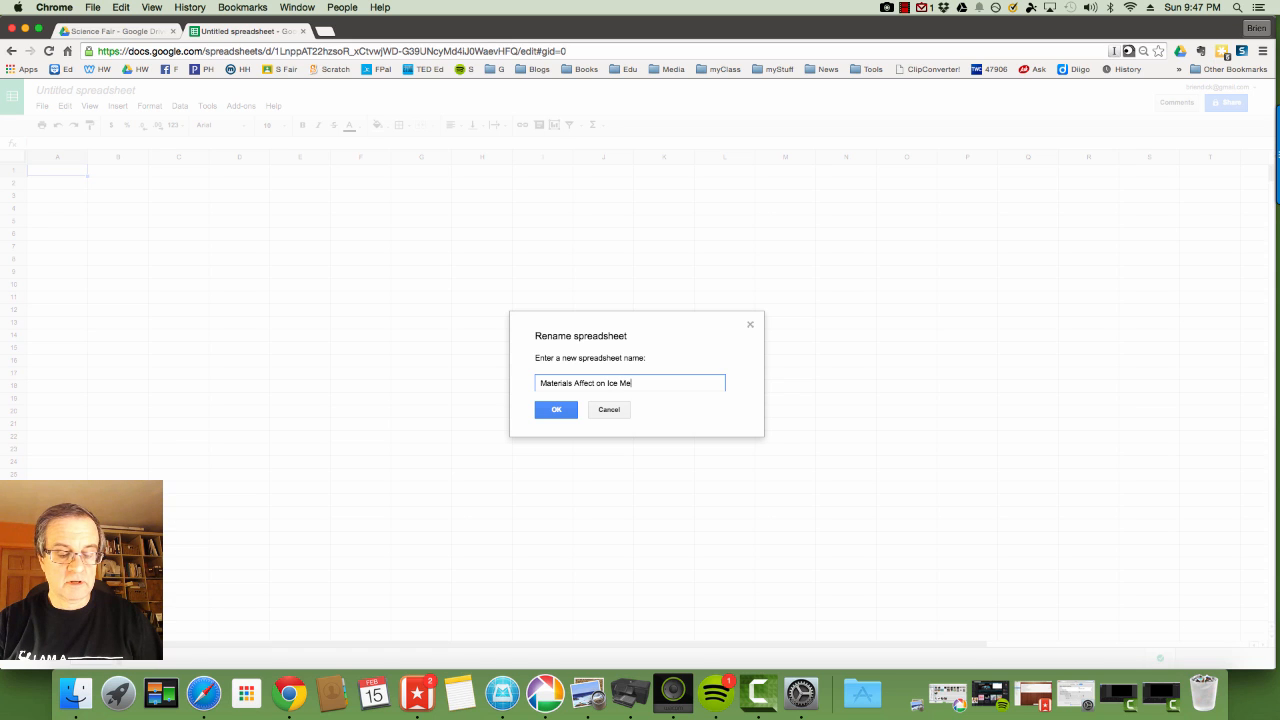
pyautogui.write('lting')
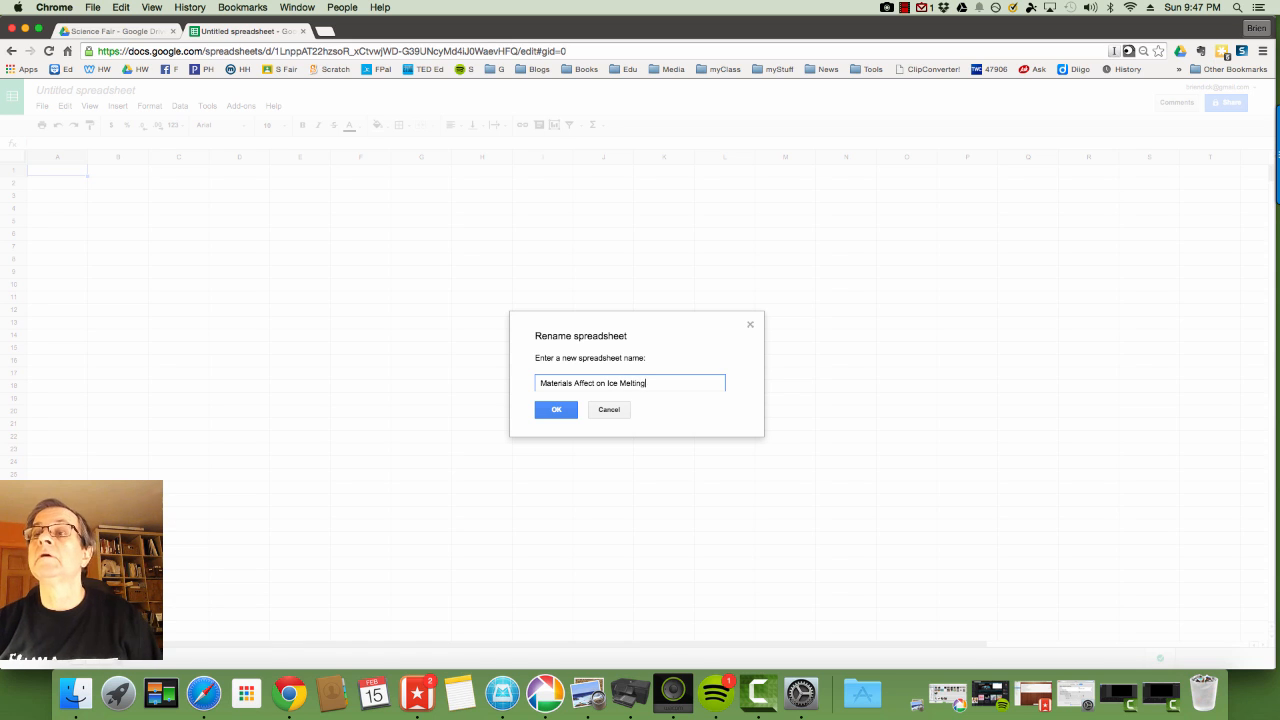
pyautogui.click(563, 416)
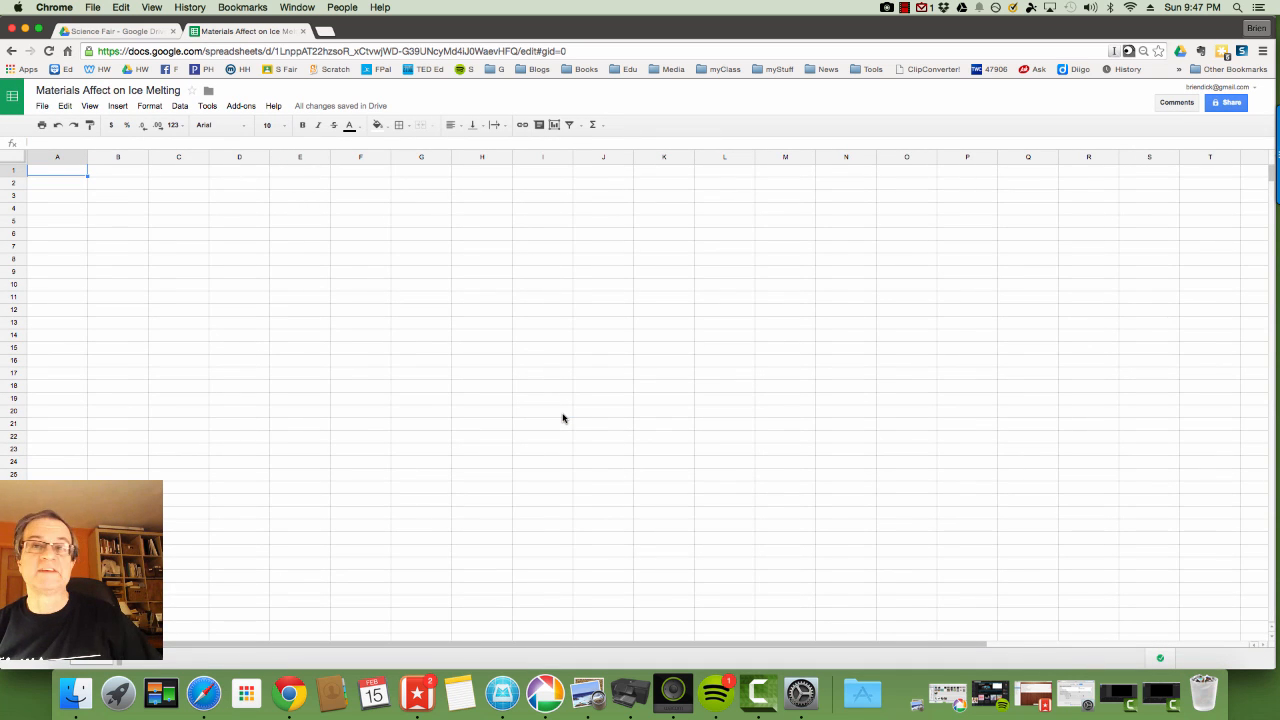
pyautogui.click(76, 185)
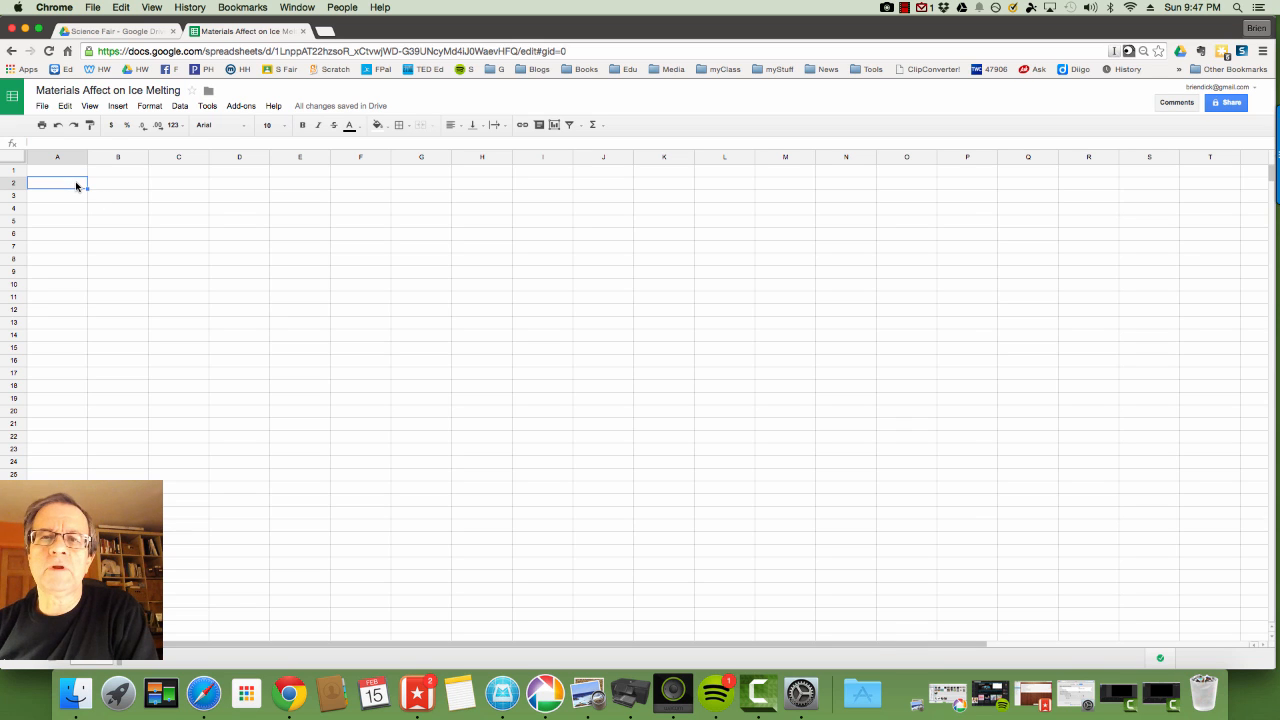
pyautogui.click(105, 188)
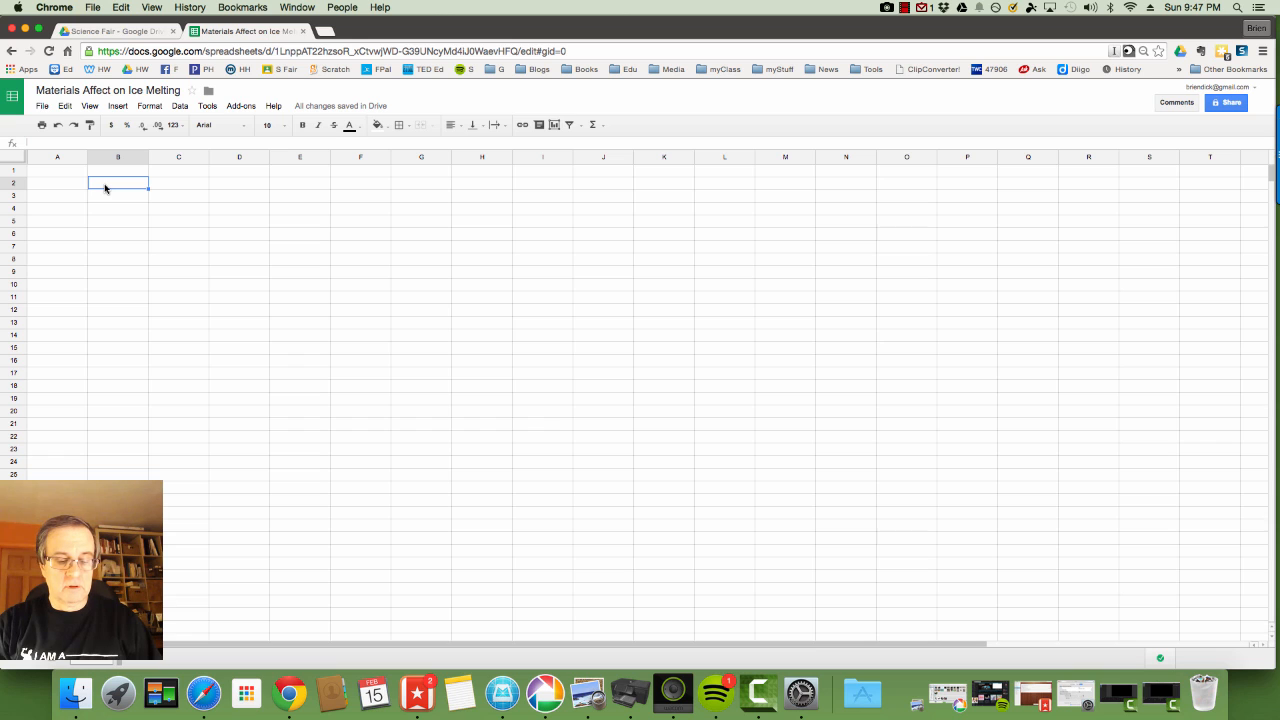
# Enter the title 'Ice Melting Rates on different Materials' in cell B2.
pyautogui.write('Ic')
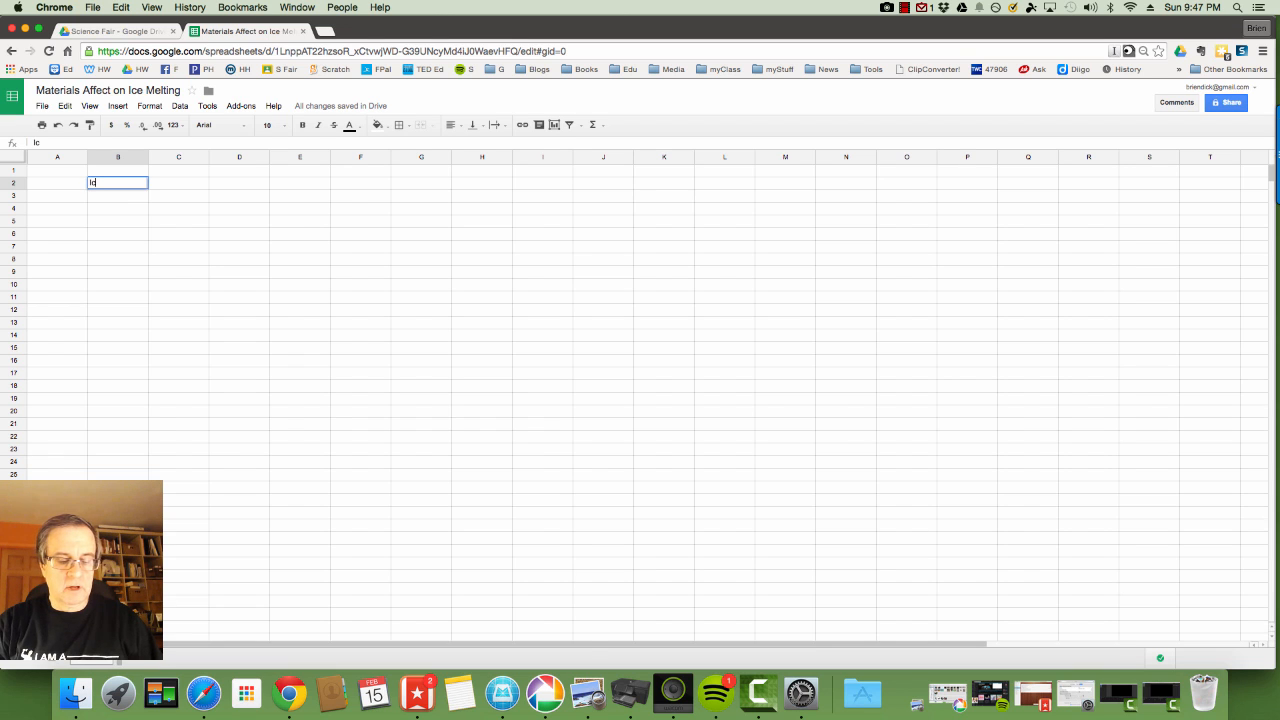
pyautogui.write('e Melting Rates')
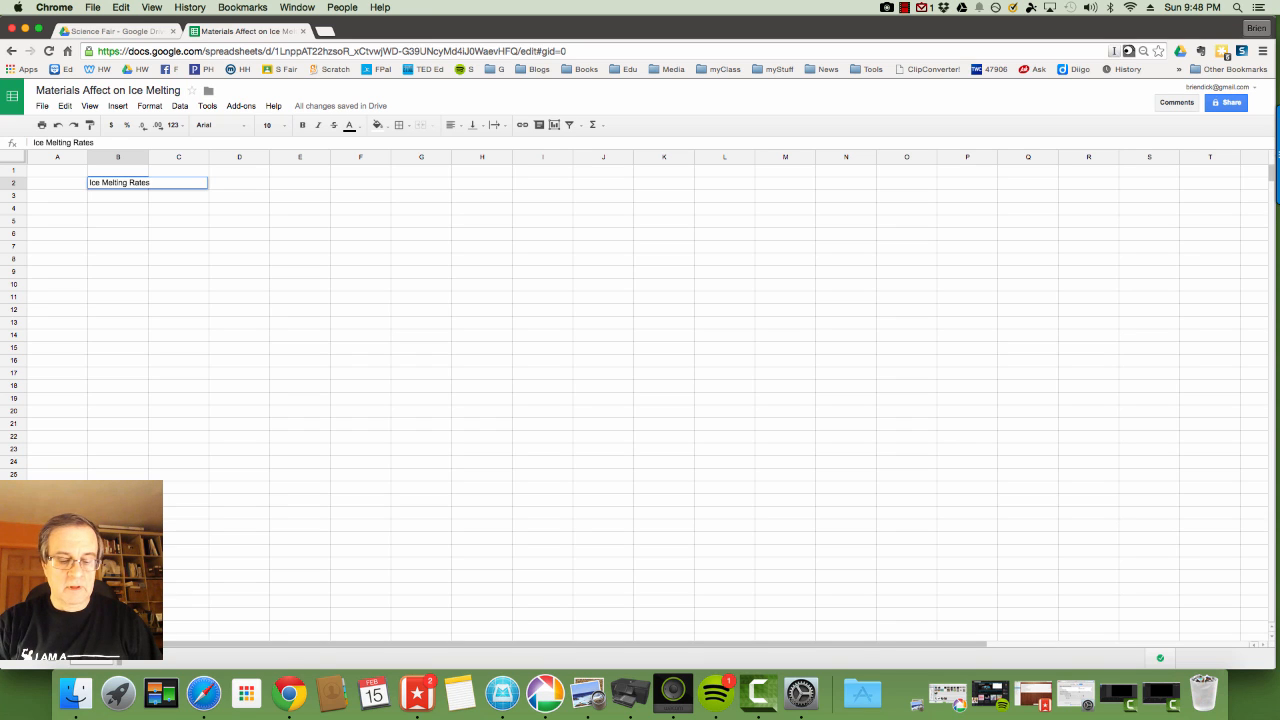
pyautogui.write(' on diff')
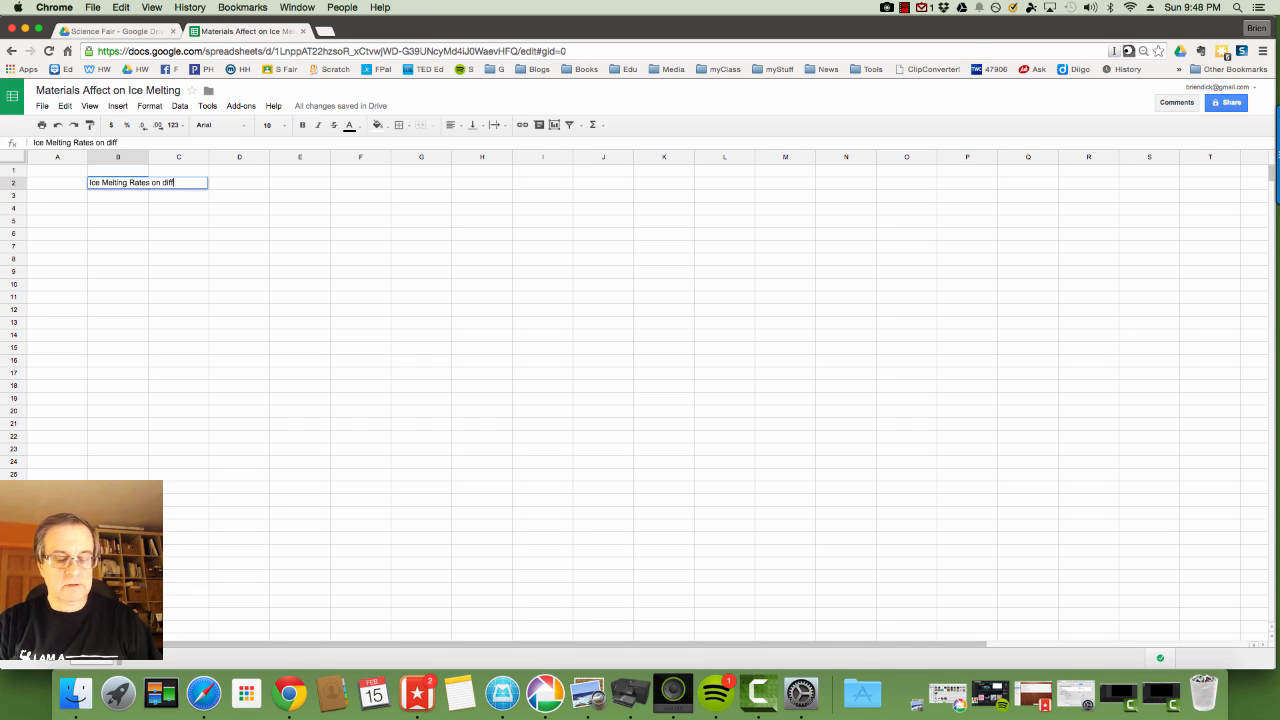
pyautogui.write('erent Materials')
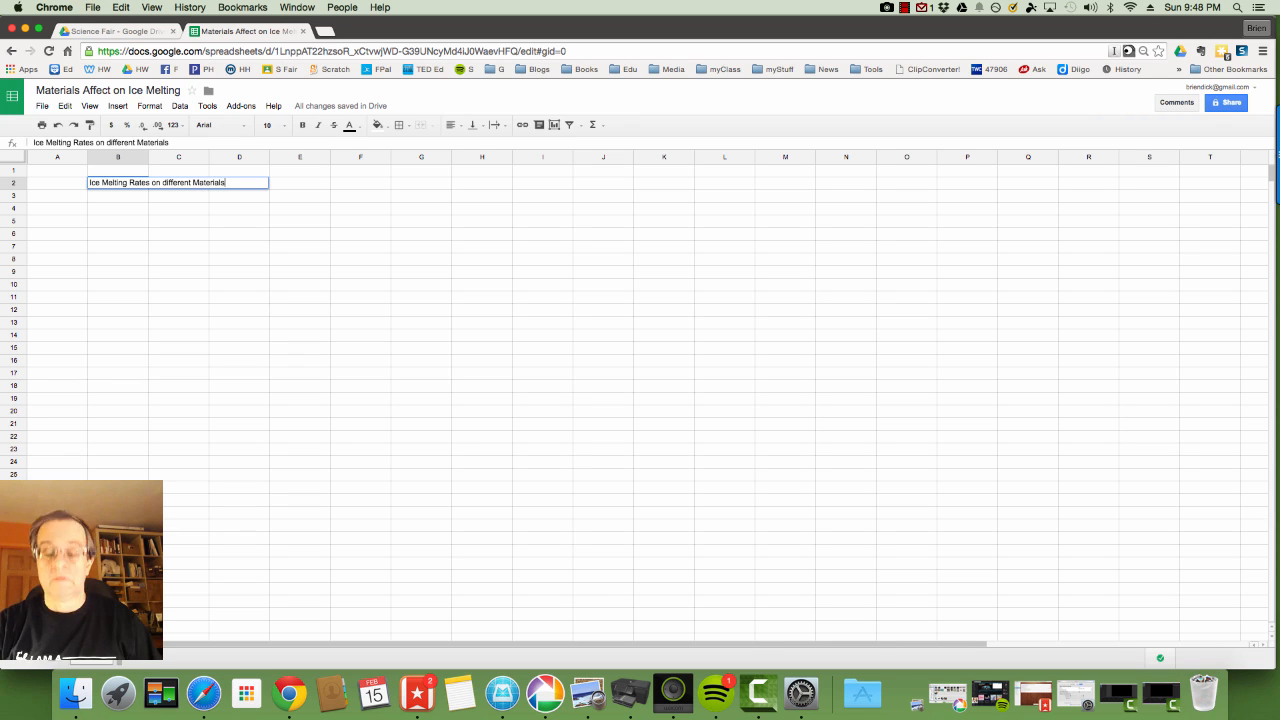
pyautogui.press('Return')
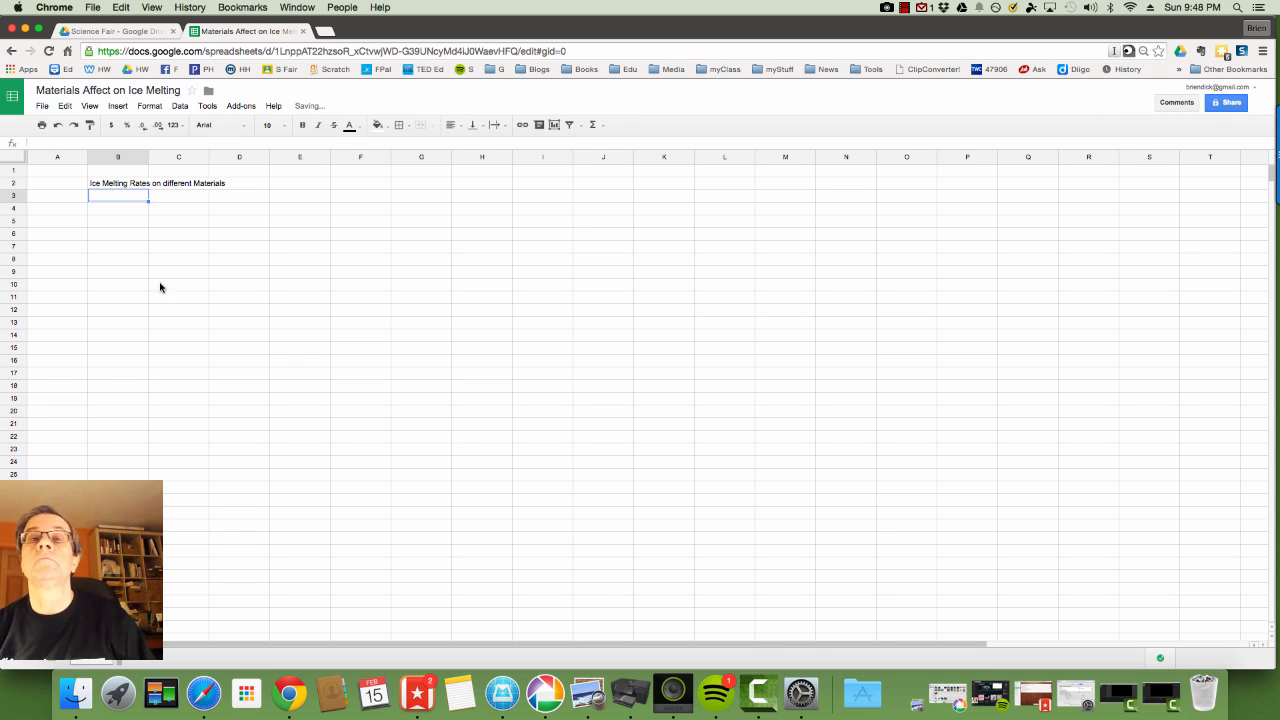
pyautogui.click(131, 219)
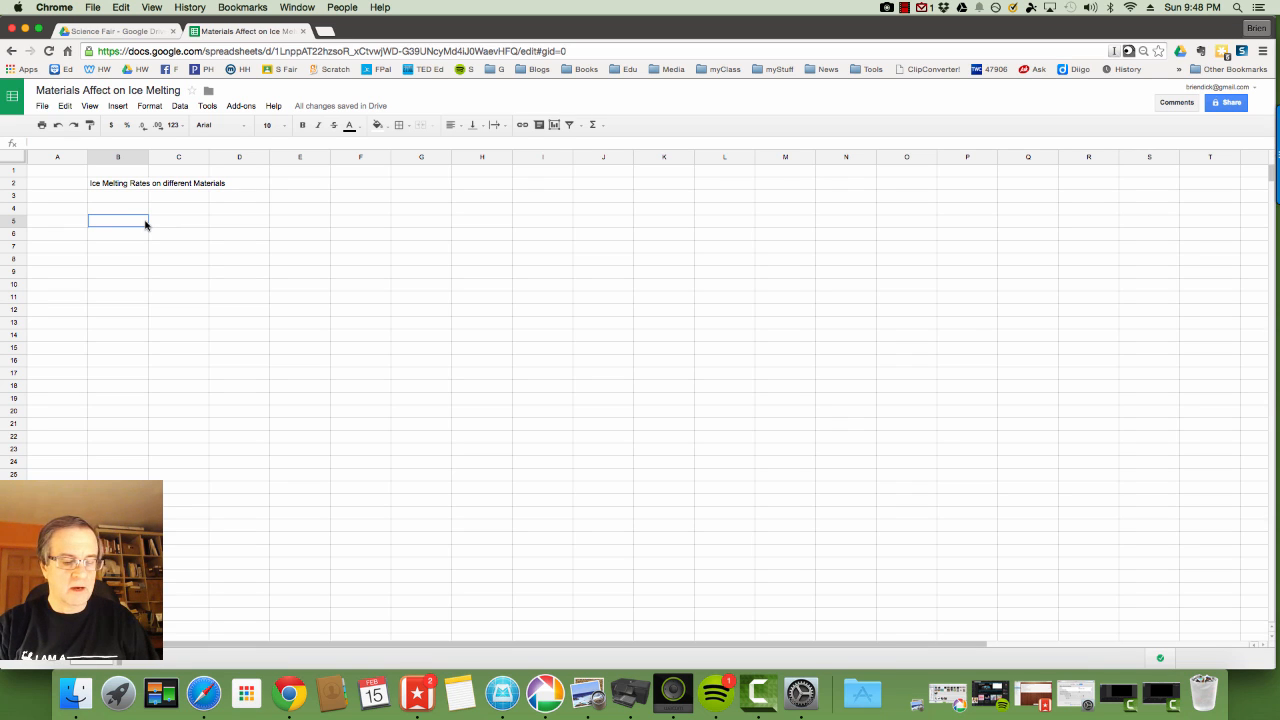
# Enter the material headings Marble, Strofoam, Wood, Plastic and Cardboard across B5 to F5.
pyautogui.write('Marble')
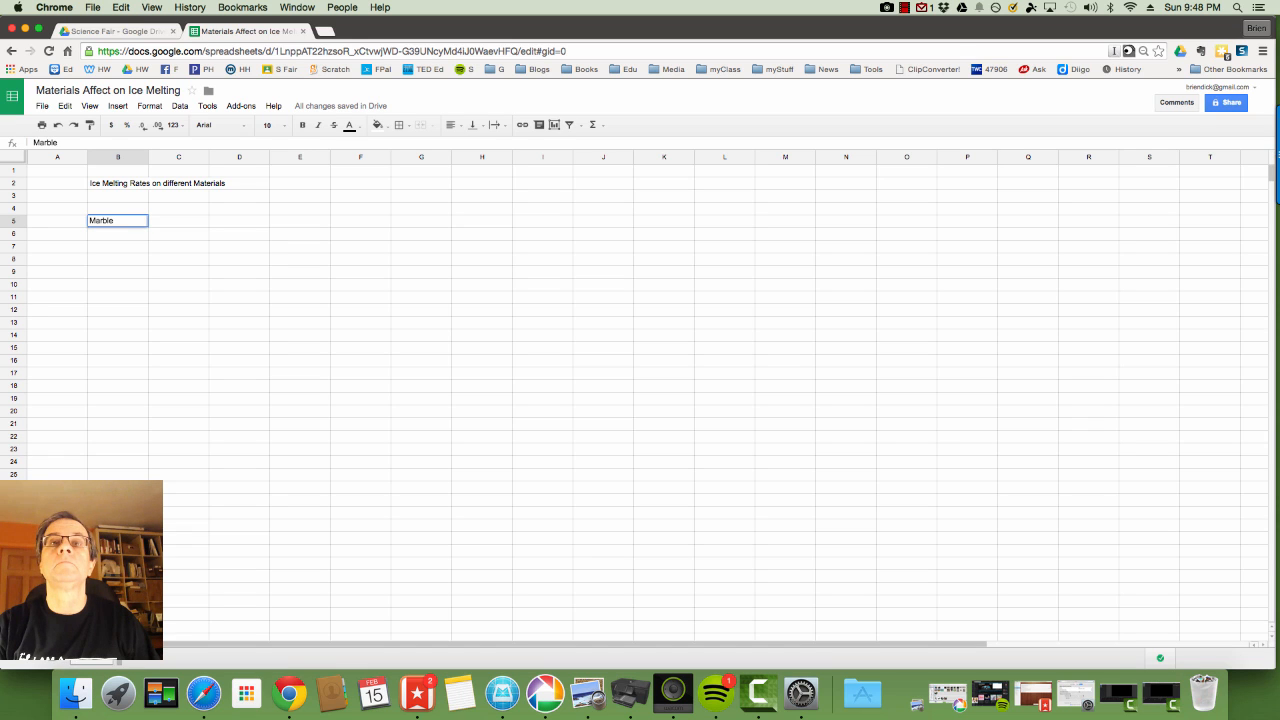
pyautogui.press('Tab')
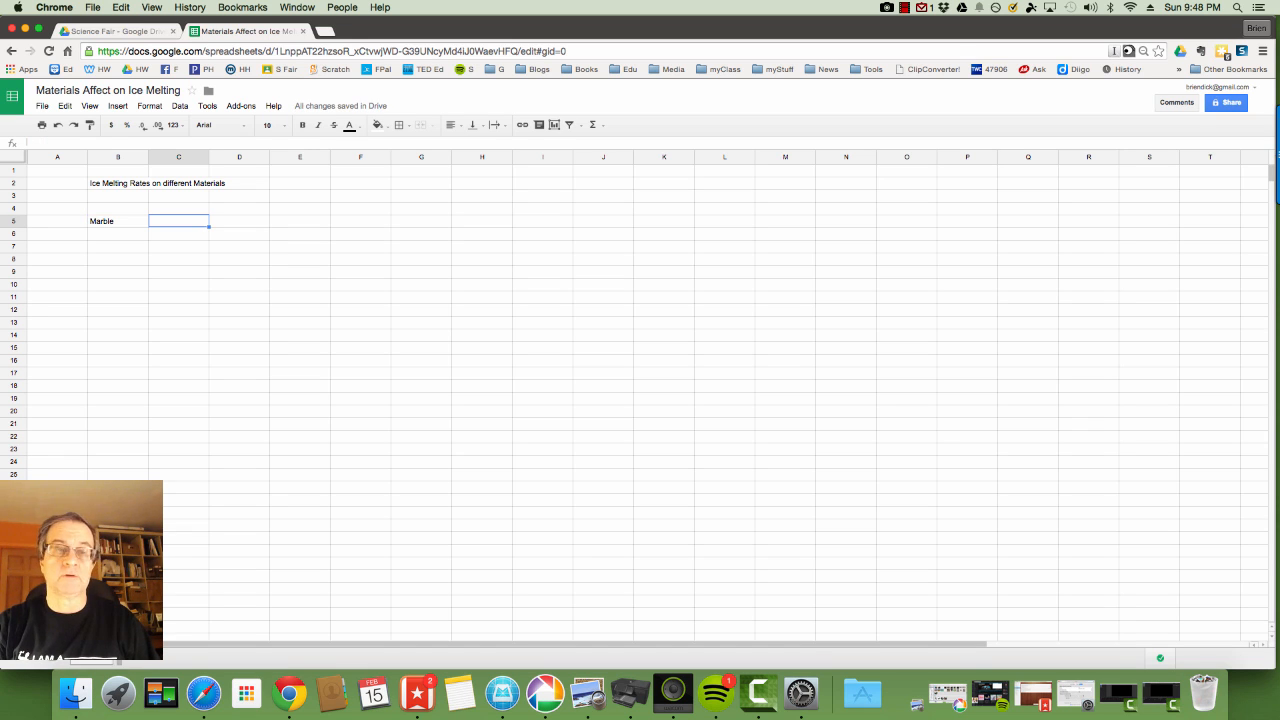
pyautogui.write('S')
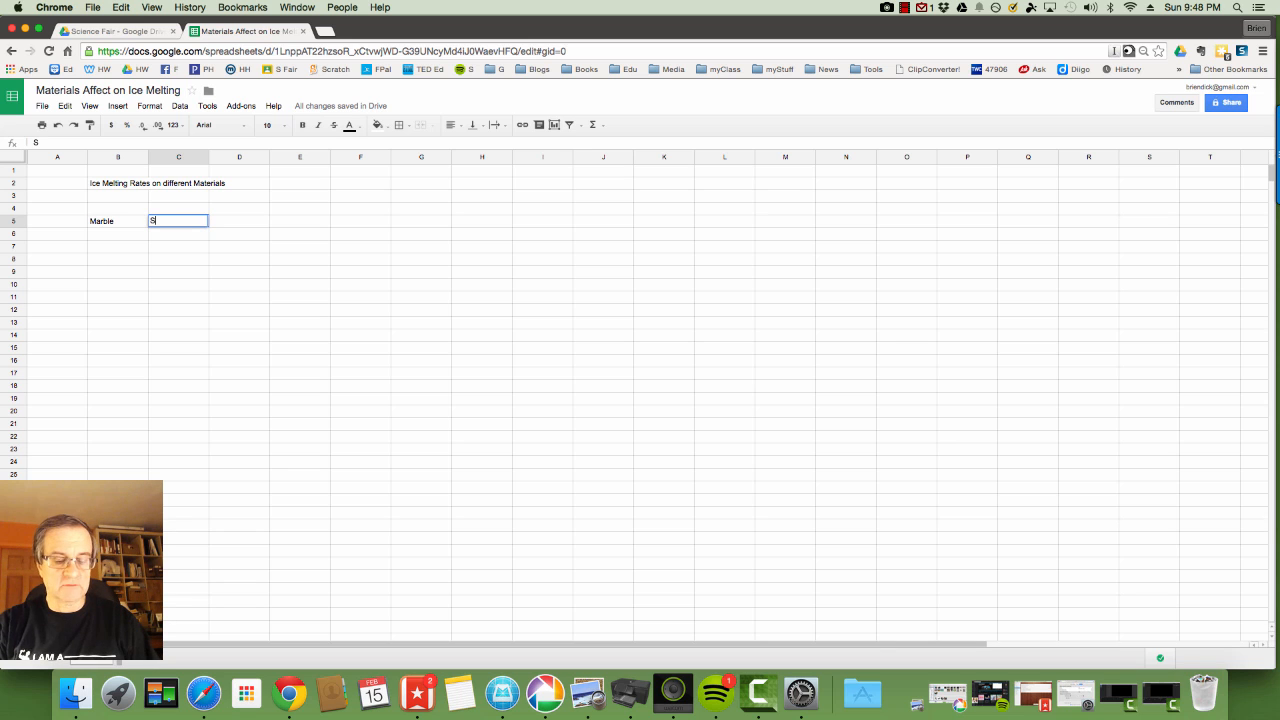
pyautogui.write('trofoam')
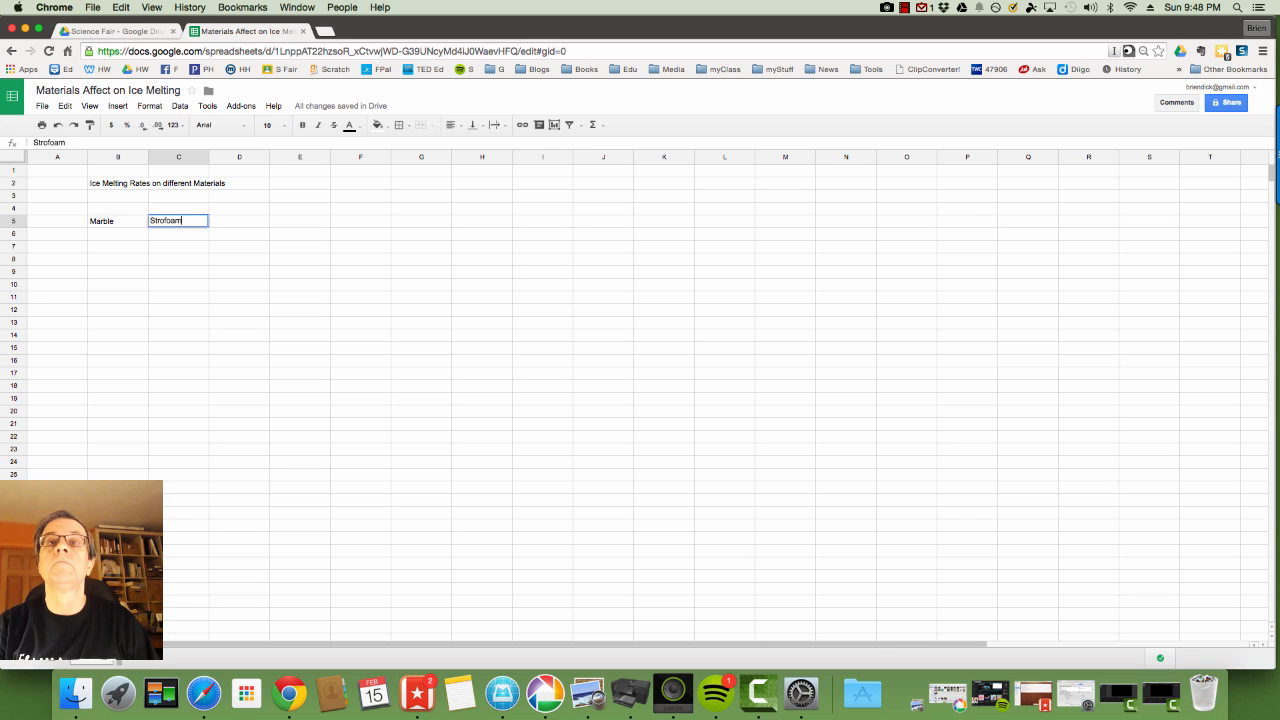
pyautogui.click(251, 224)
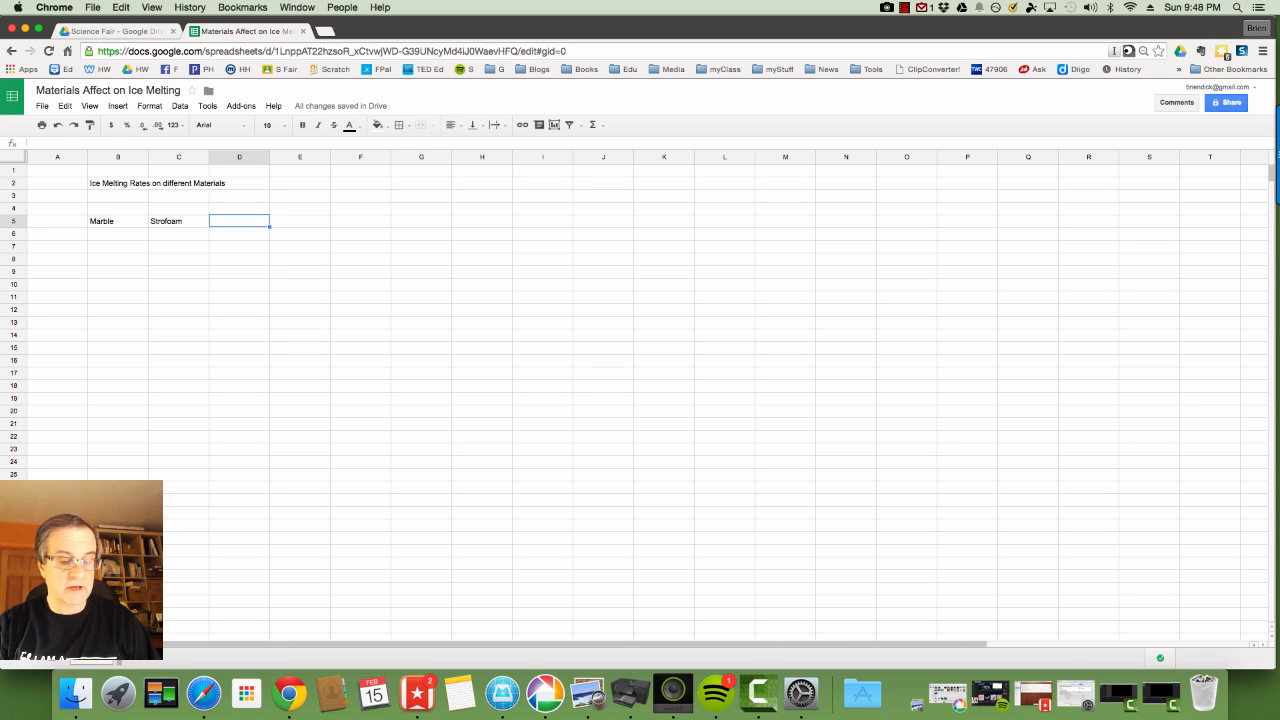
pyautogui.write('Wood')
pyautogui.press('Tab')
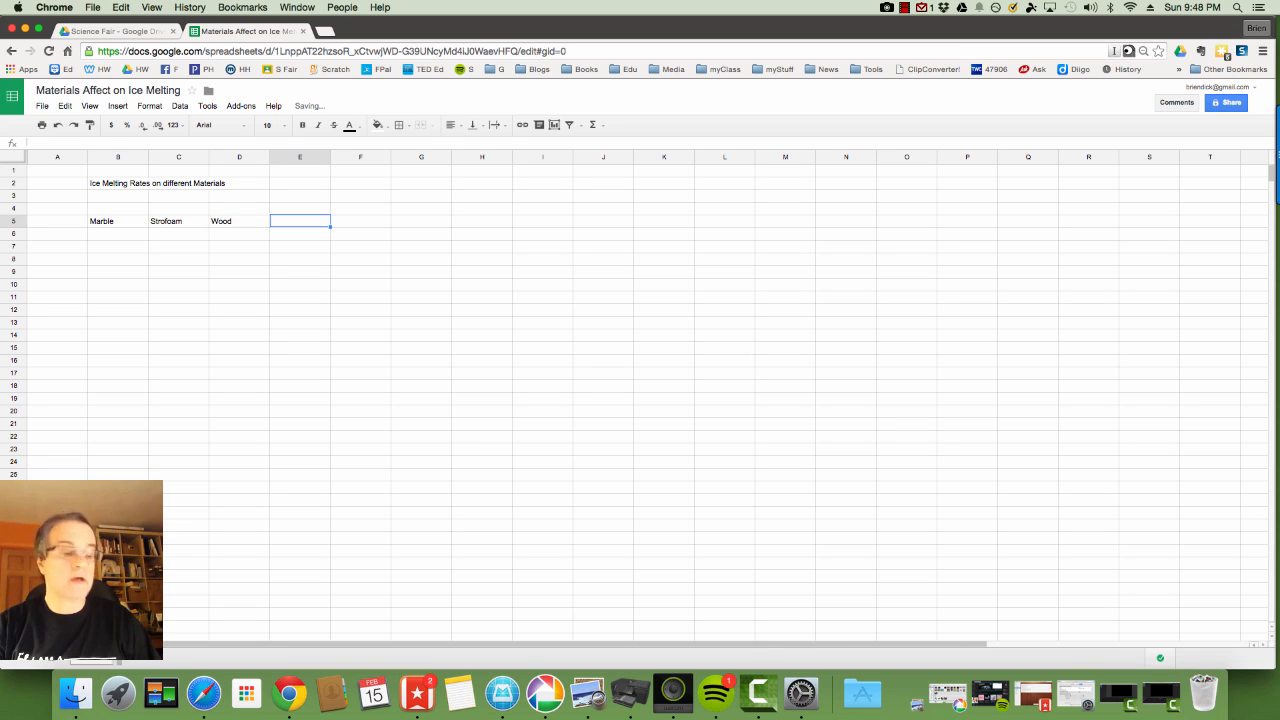
pyautogui.write('Plastic')
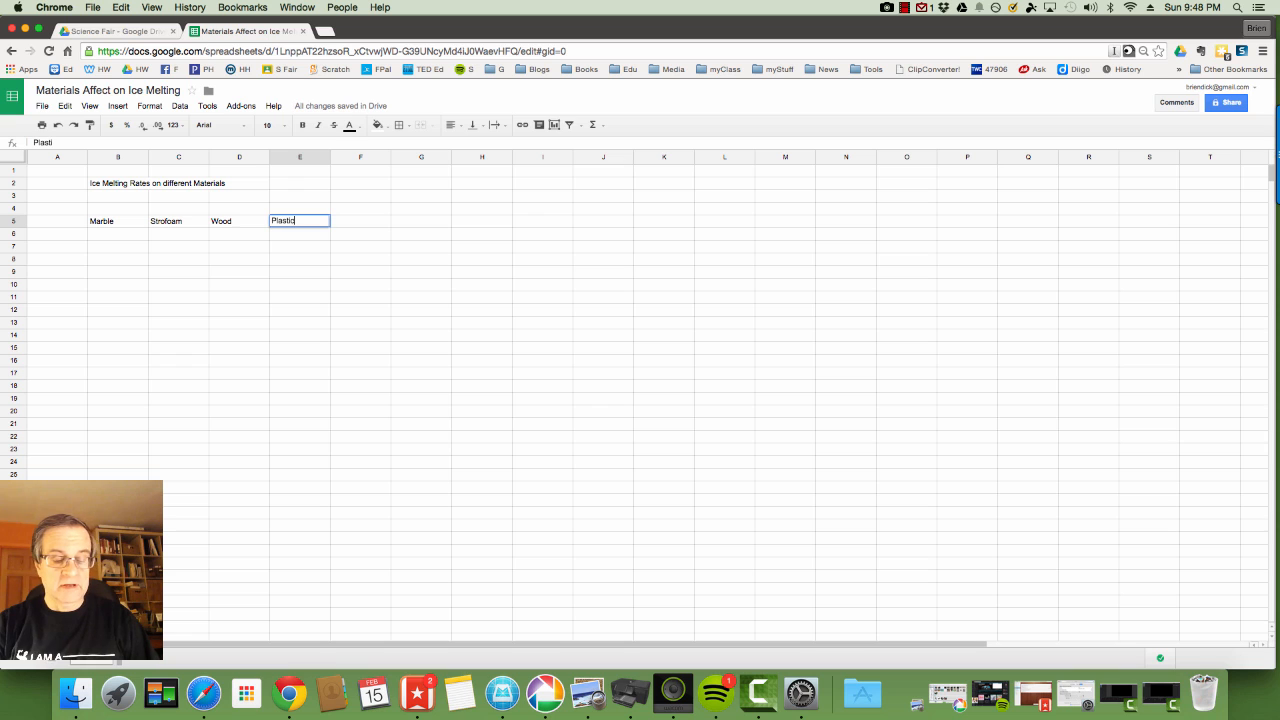
pyautogui.press('Tab')
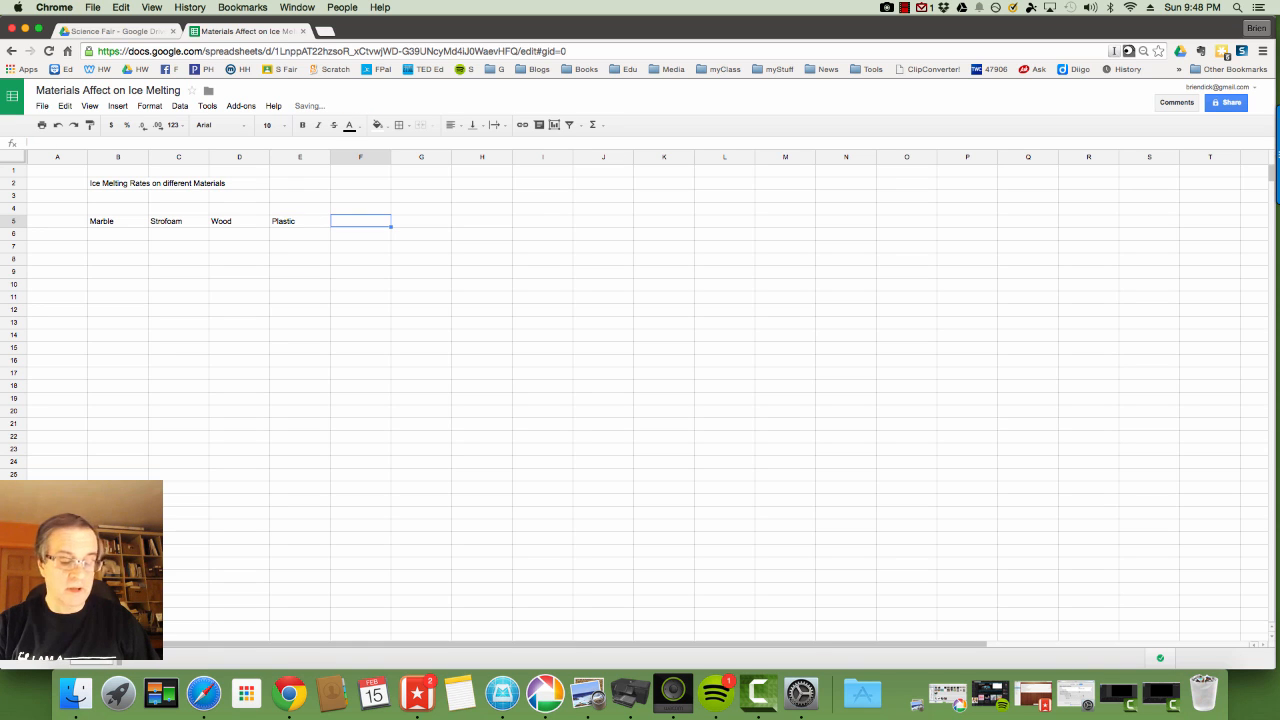
pyautogui.write('Cardboard')
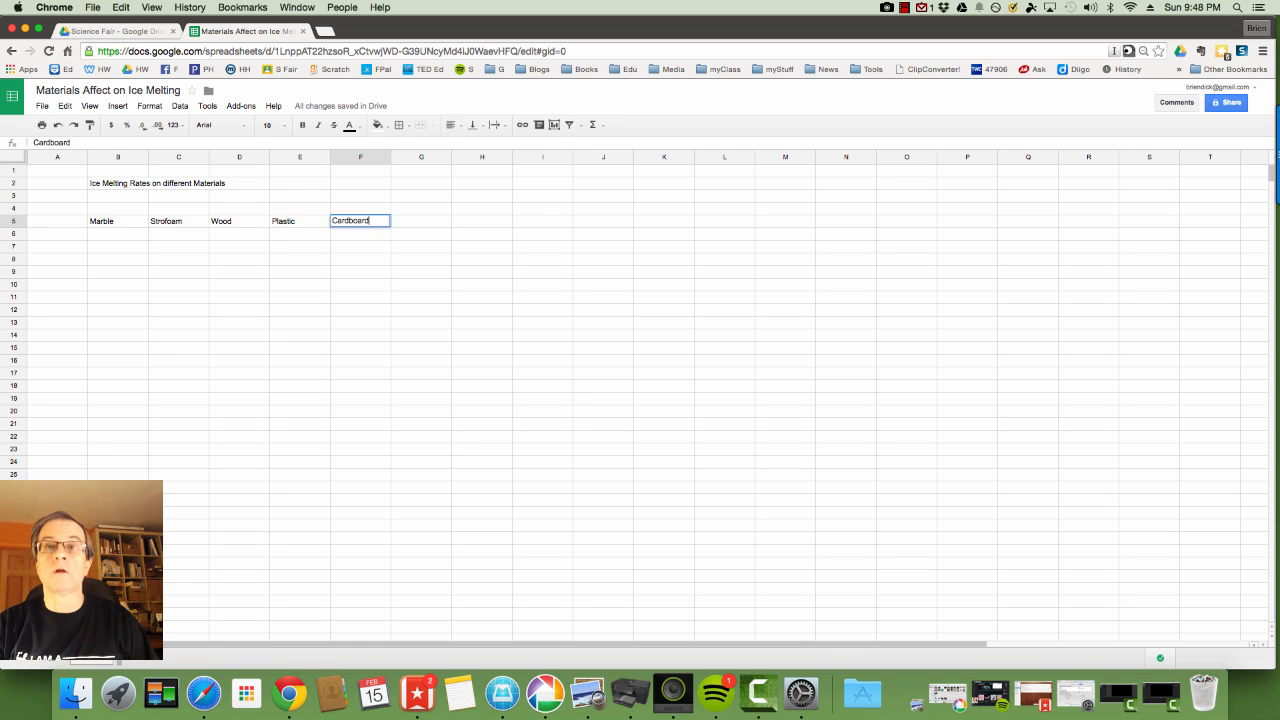
pyautogui.press('Tab')
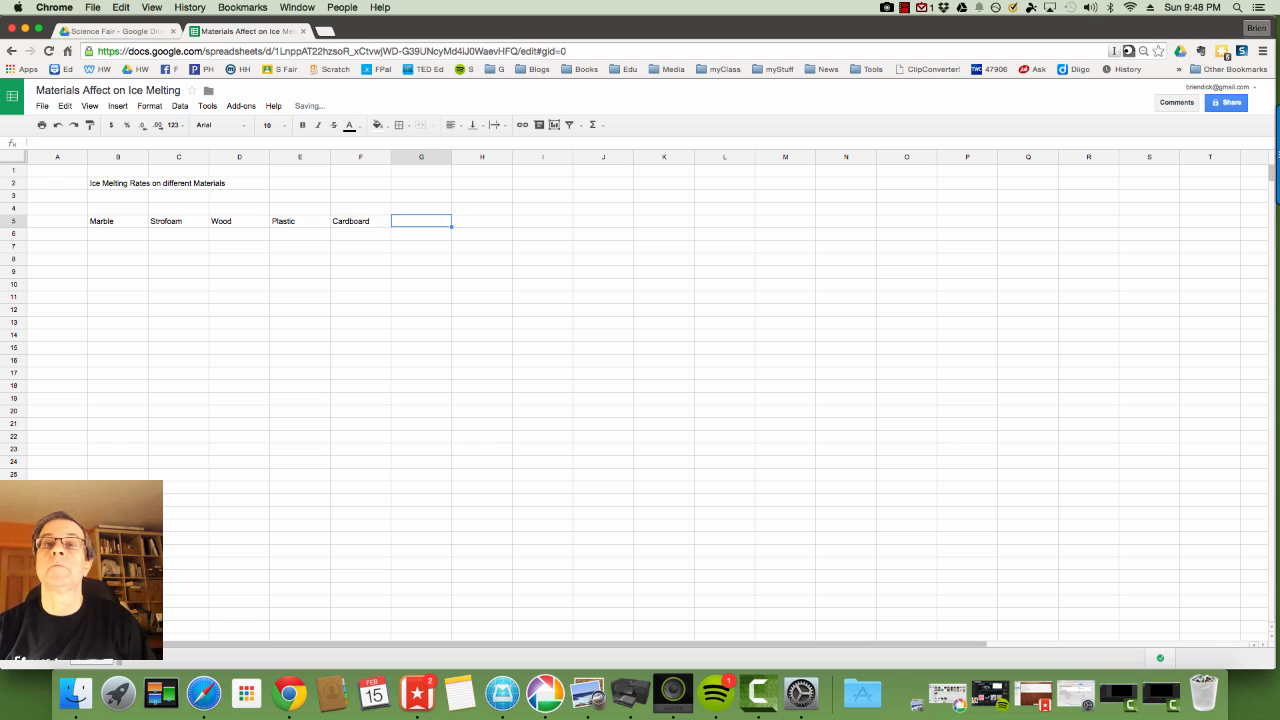
pyautogui.click(69, 236)
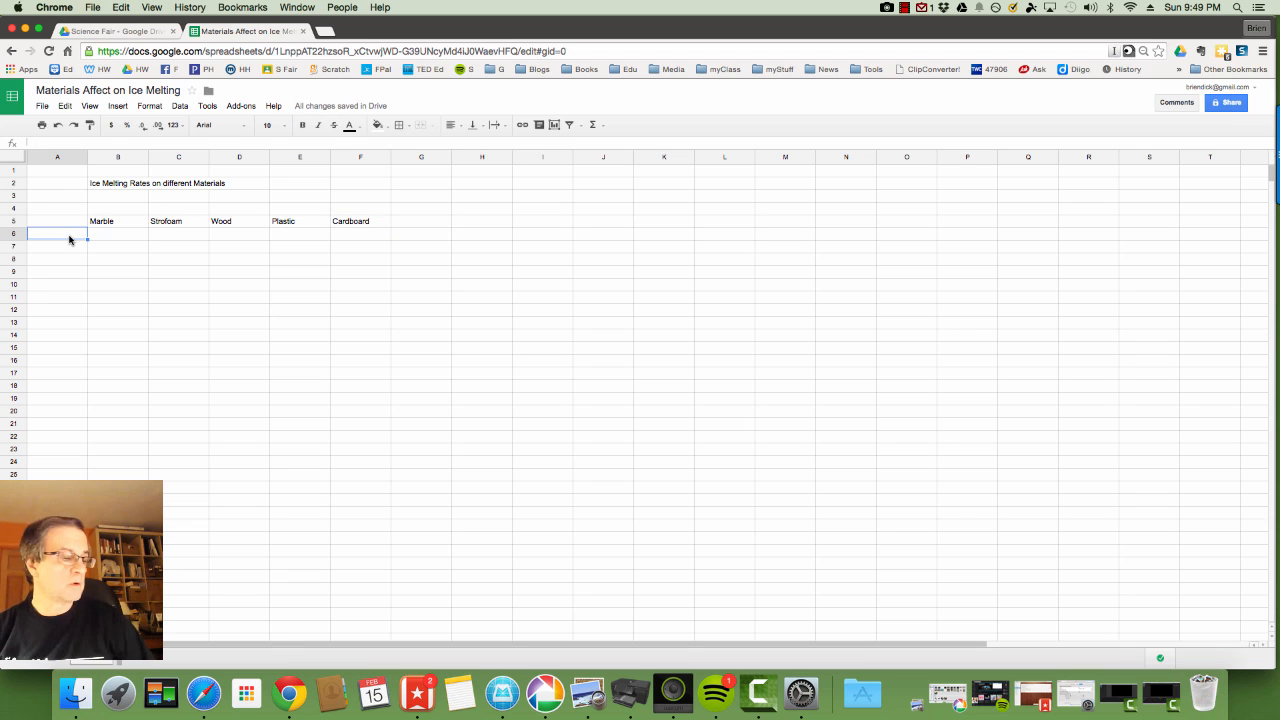
# Label A6:A10 as Trial 1 through Trial 5, then select the table range A1:G11.
pyautogui.write('Trial 1')
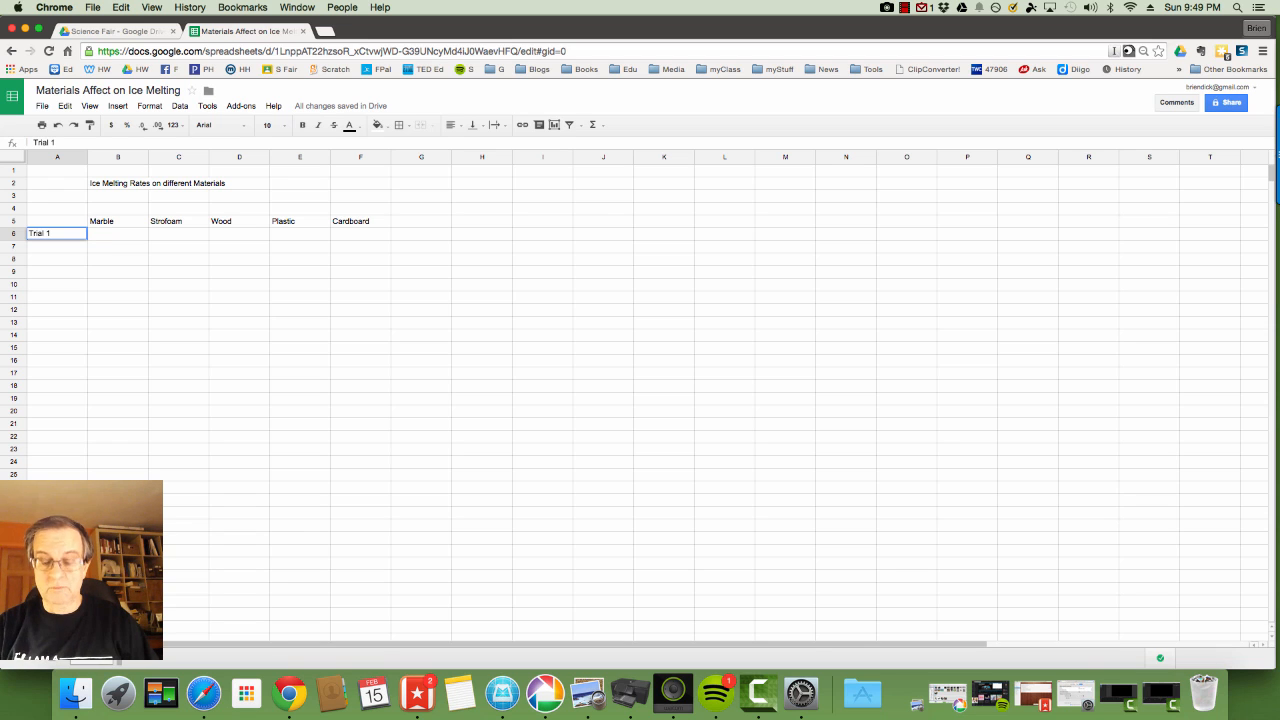
pyautogui.press('Return')
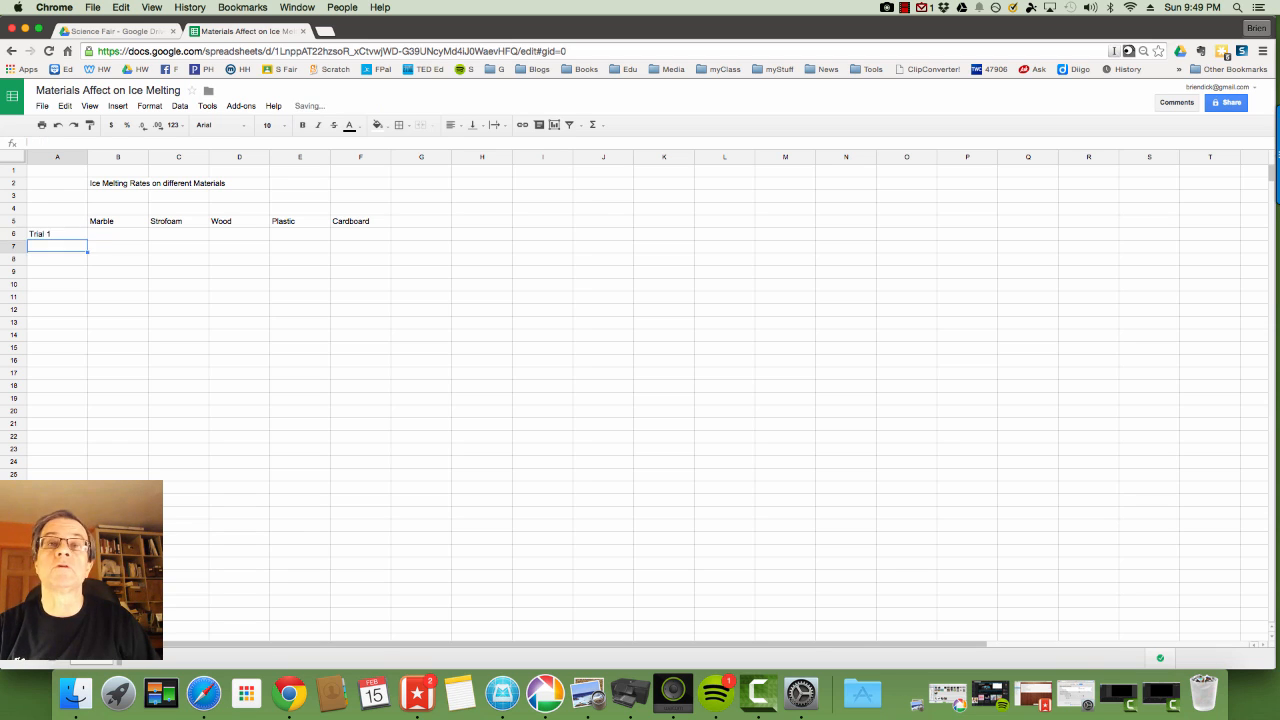
pyautogui.write('Trial')
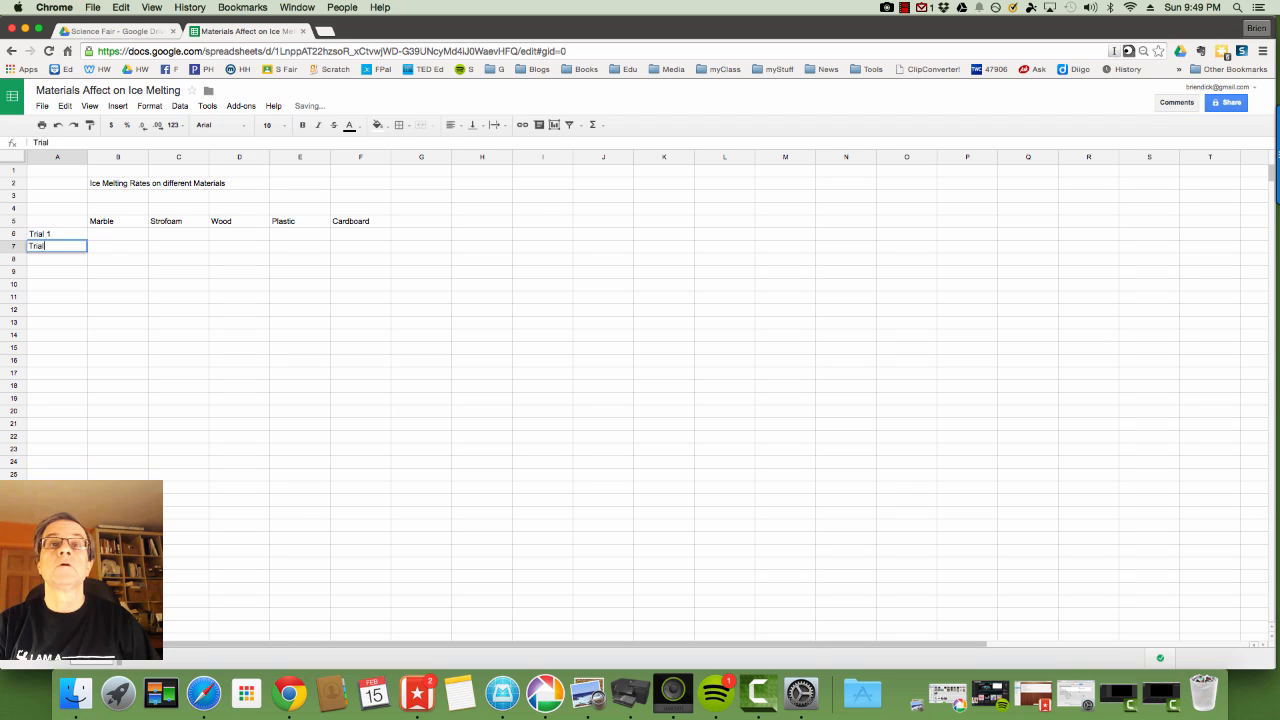
pyautogui.write(' 2')
pyautogui.press('Return')
pyautogui.write('Trial')
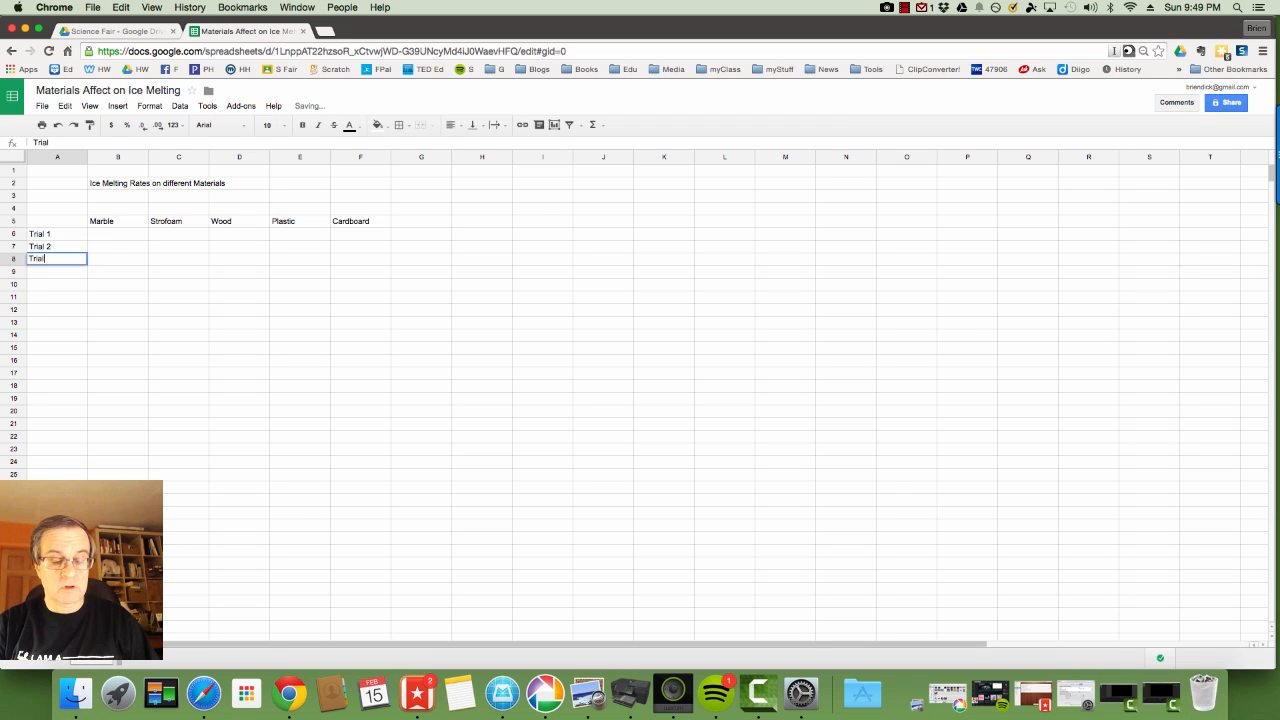
pyautogui.write(' 3')
pyautogui.press('Return')
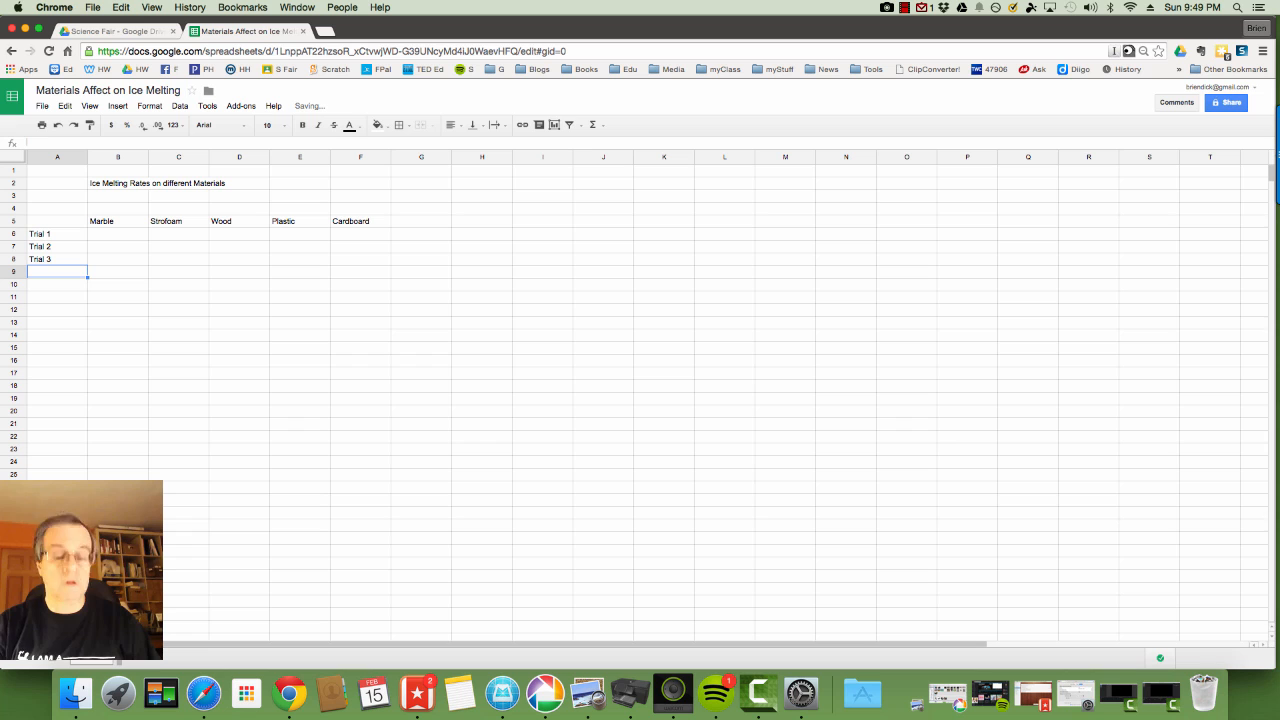
pyautogui.write('Trial 4')
pyautogui.press('Return')
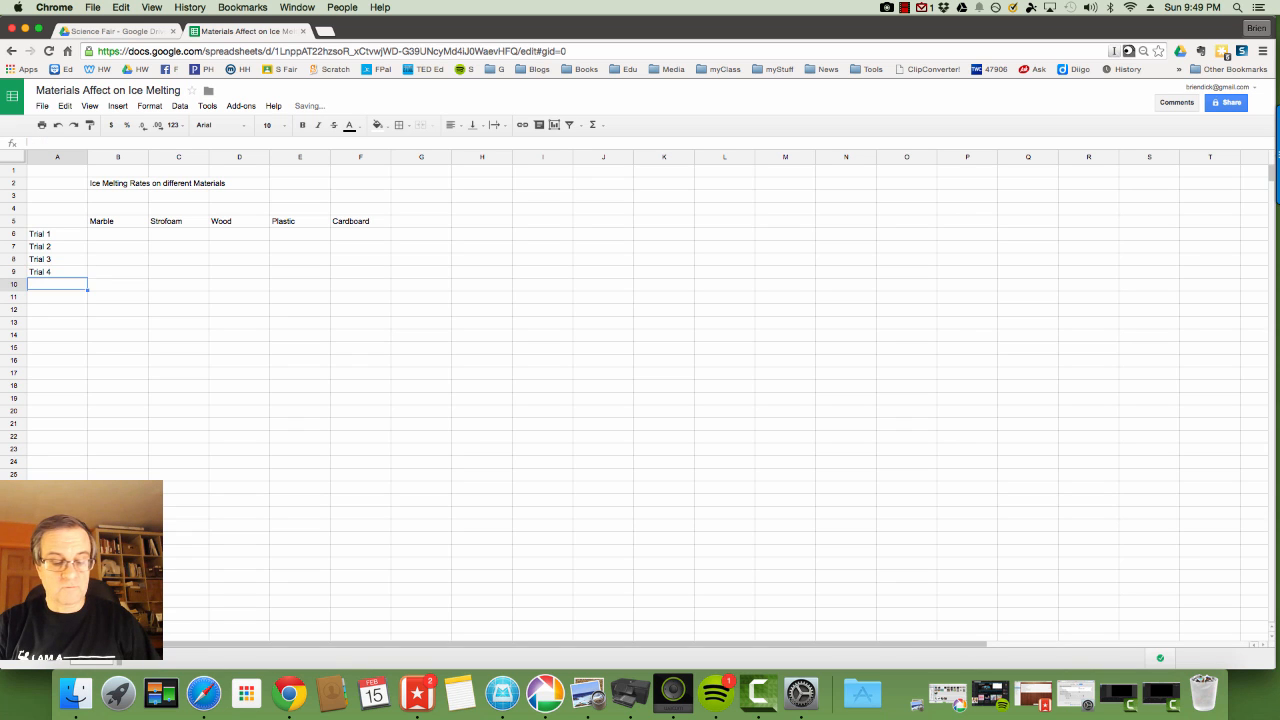
pyautogui.write('Trial 5')
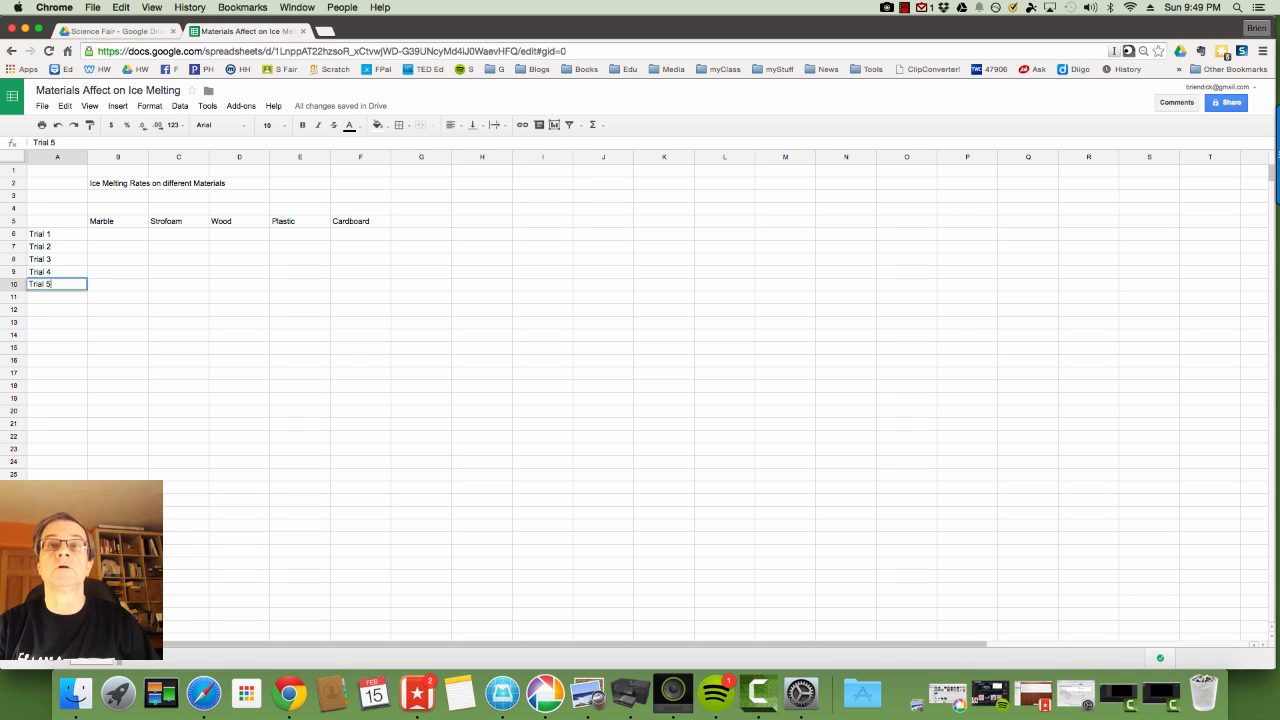
pyautogui.press('Return')
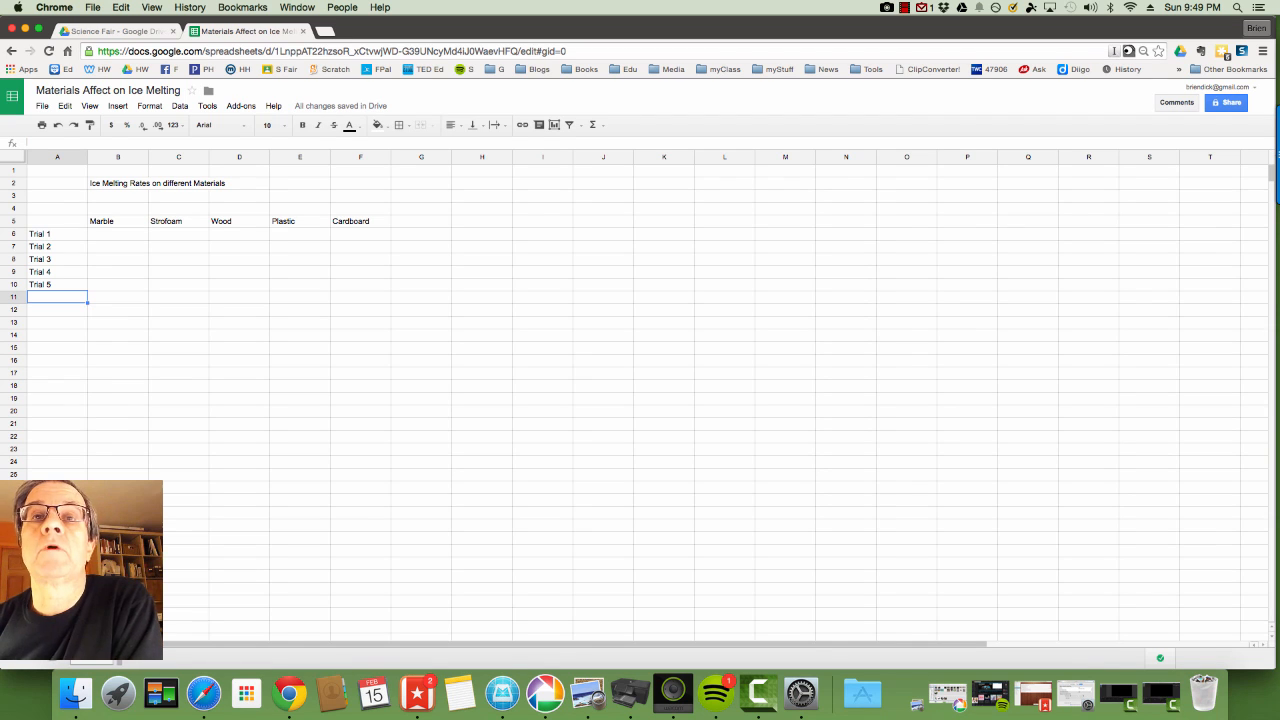
pyautogui.click(46, 173)
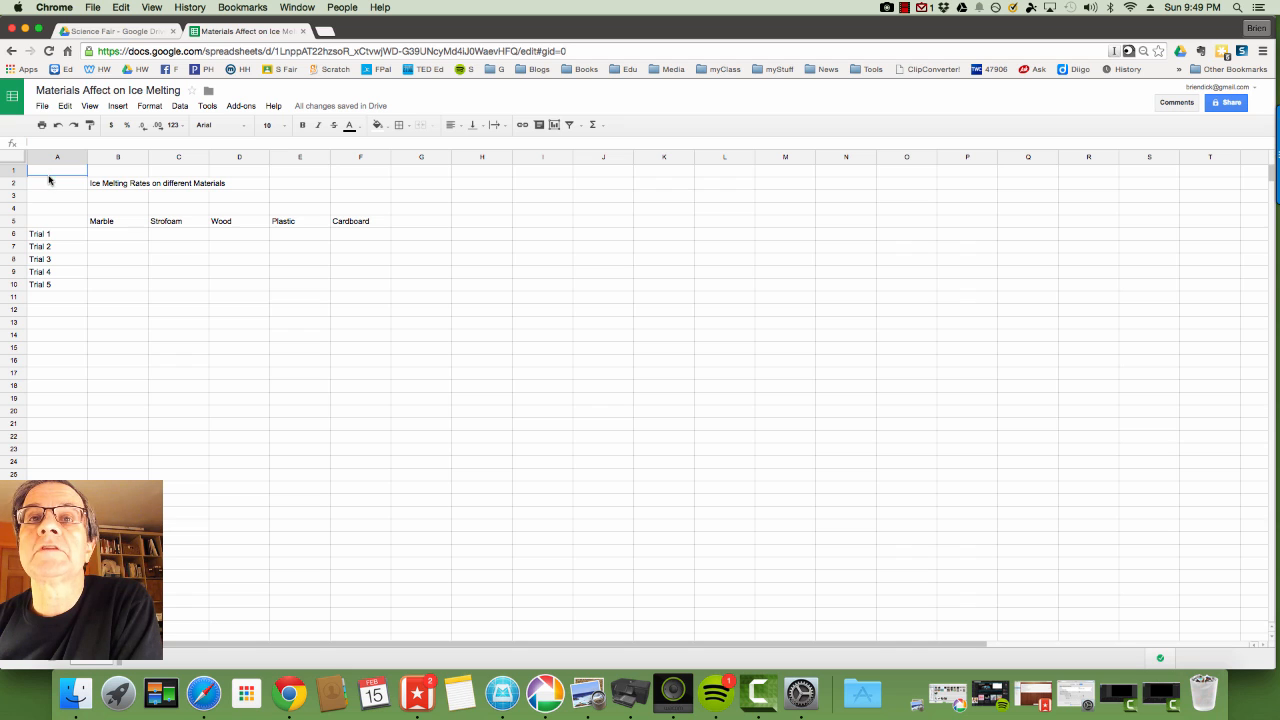
pyautogui.moveTo(48, 177); pyautogui.dragTo(423, 386)
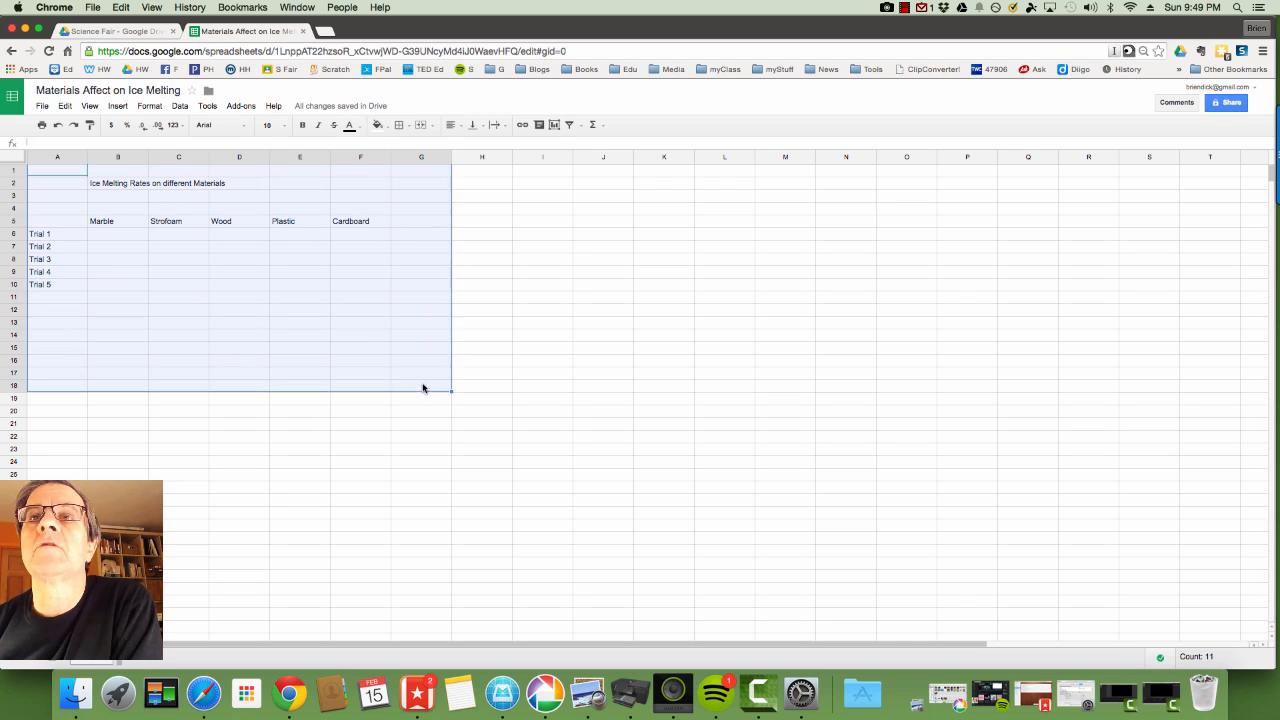
# Make the selected table text 14-point and bold.
pyautogui.click(280, 128)
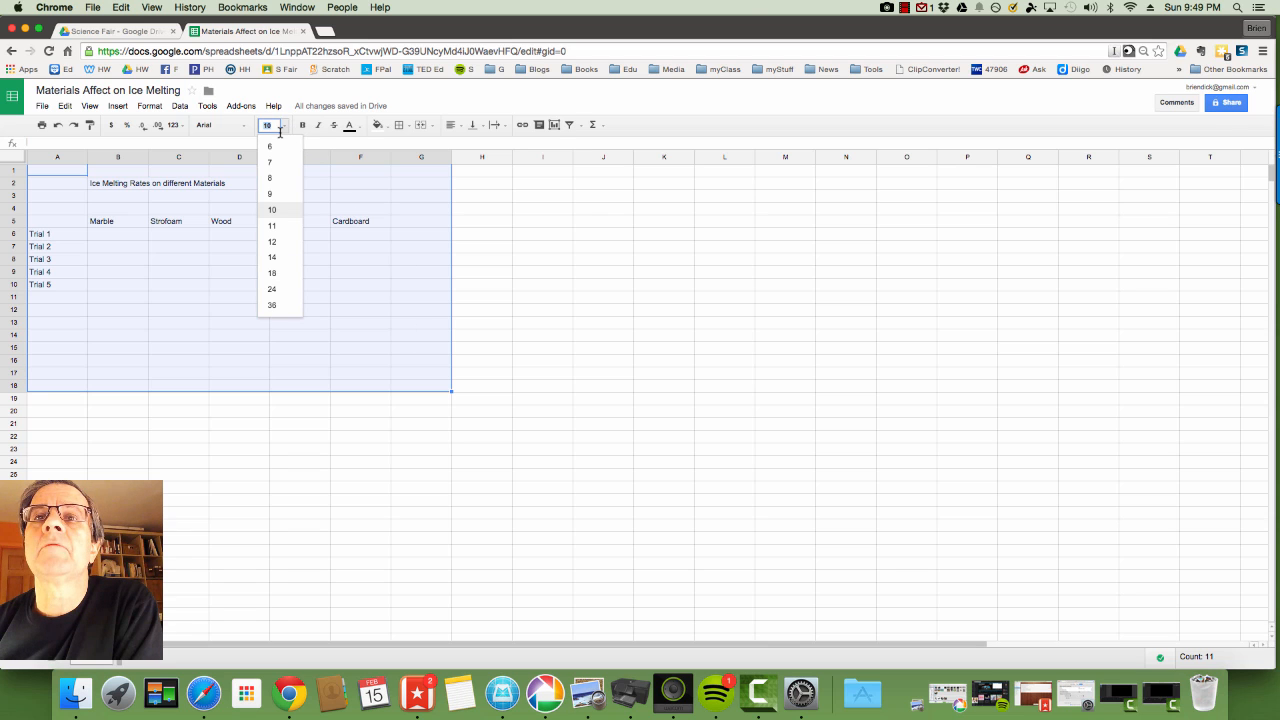
pyautogui.click(272, 257)
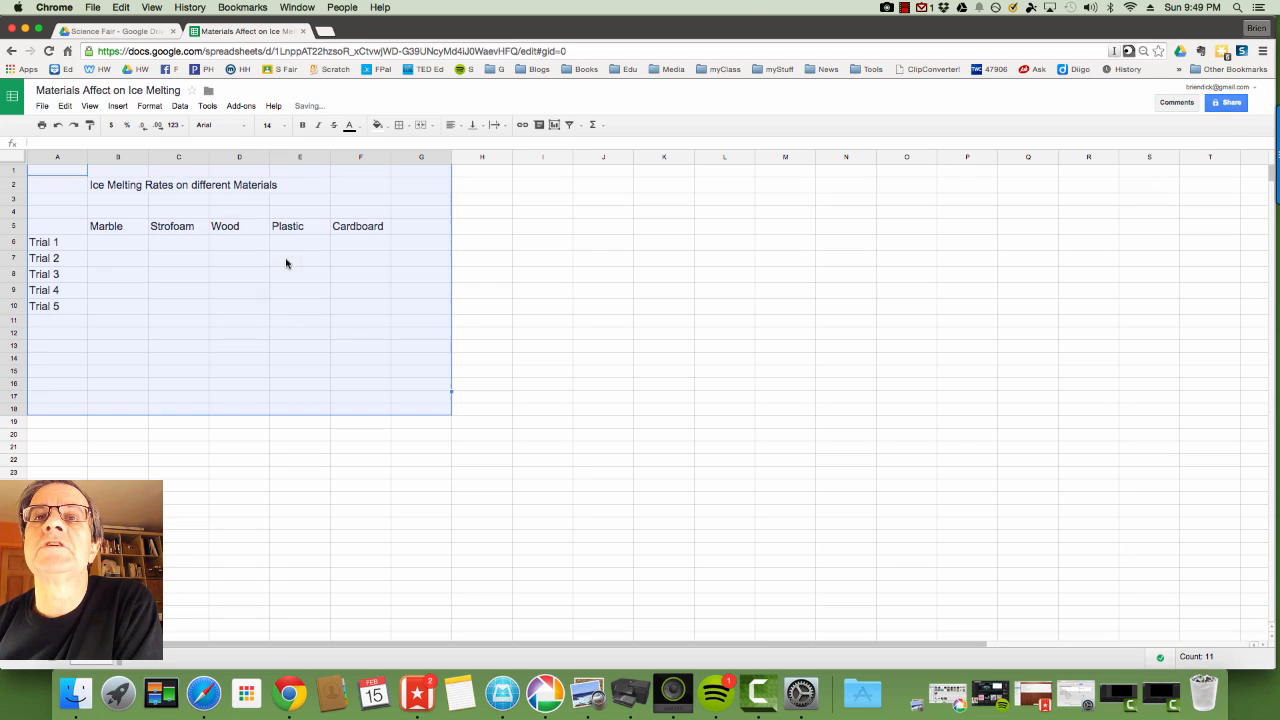
pyautogui.click(303, 126)
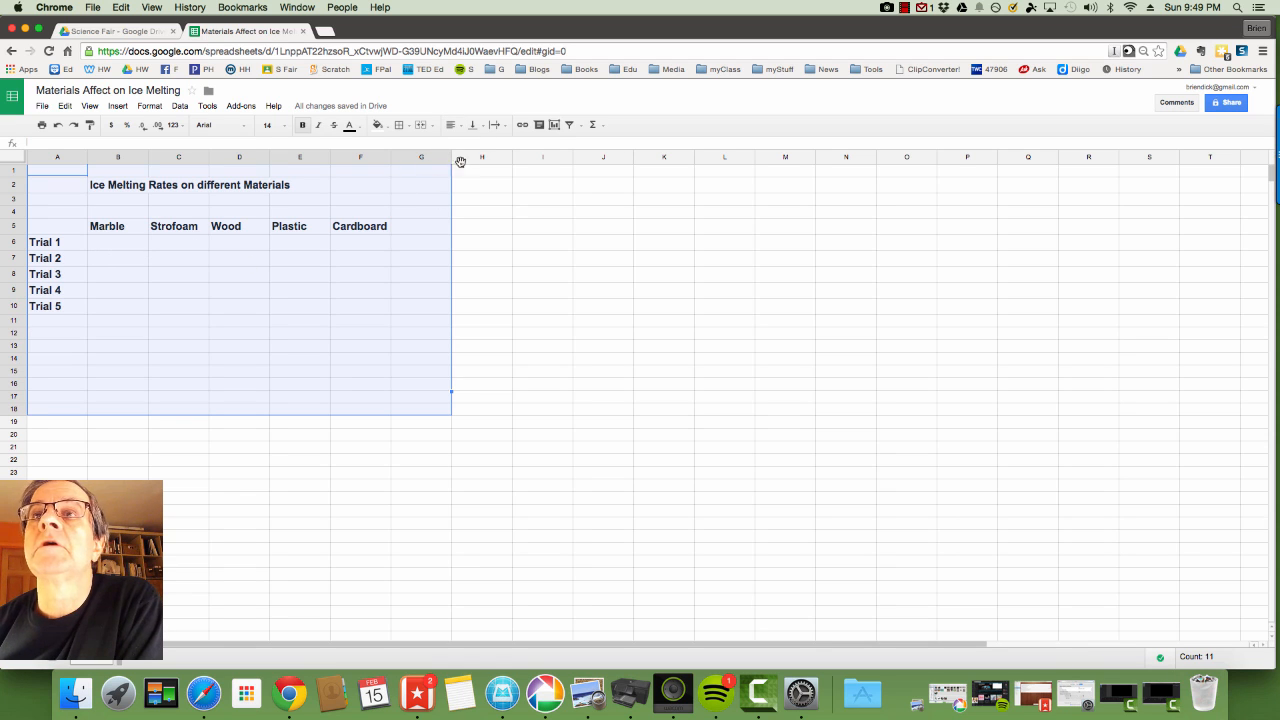
# Center-align the whole table range, then left-align the data cells B6:F13.
pyautogui.click(454, 128)
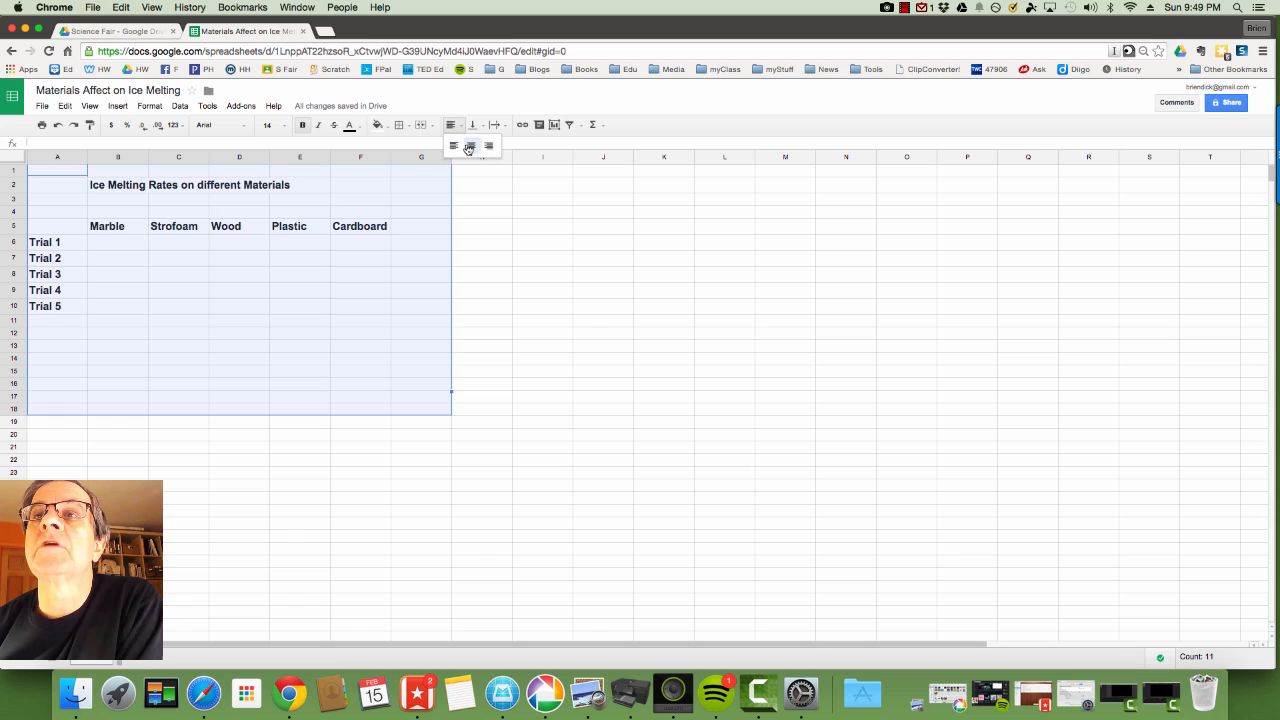
pyautogui.click(471, 146)
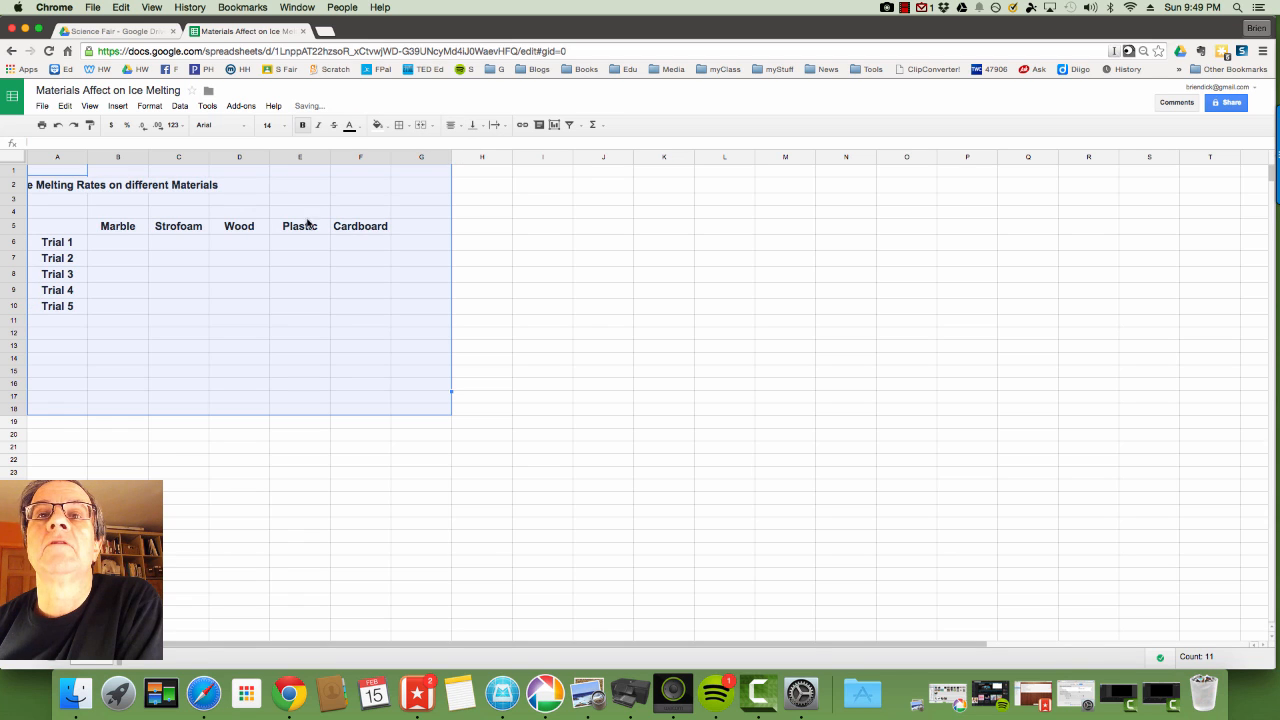
pyautogui.click(129, 244)
pyautogui.moveTo(129, 244); pyautogui.dragTo(362, 319)
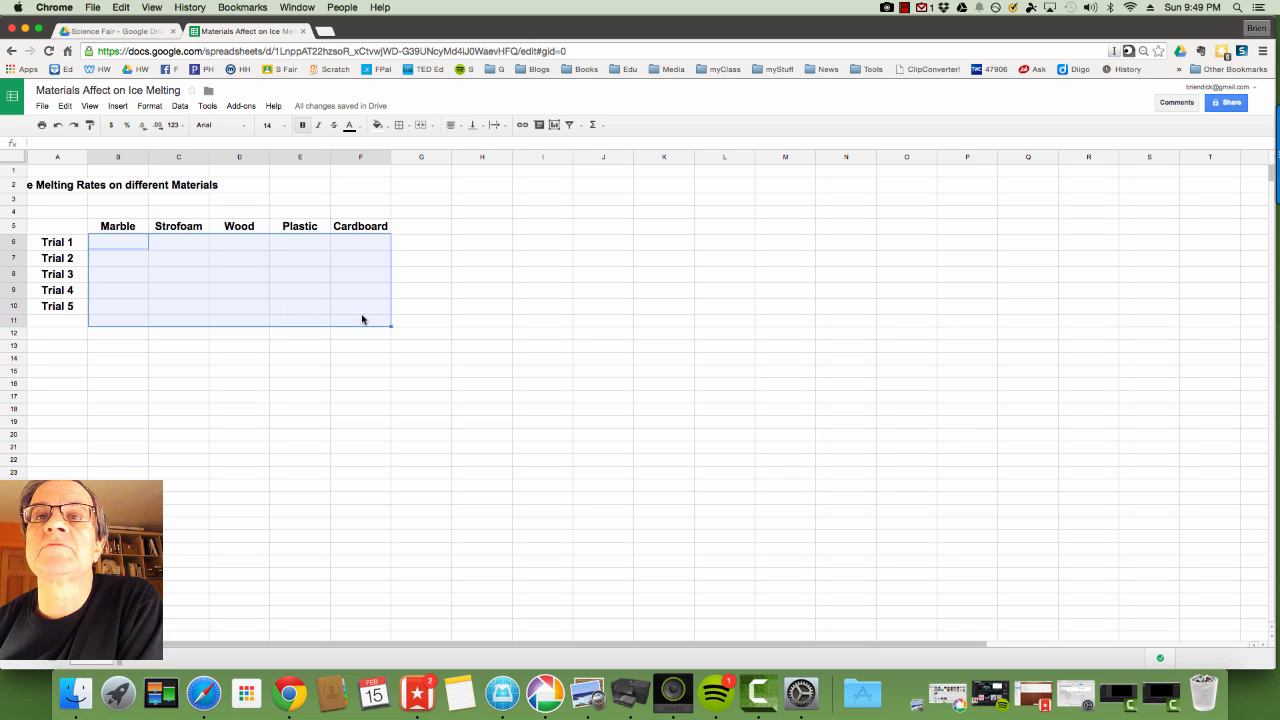
pyautogui.click(111, 243)
pyautogui.moveTo(111, 243); pyautogui.dragTo(364, 349)
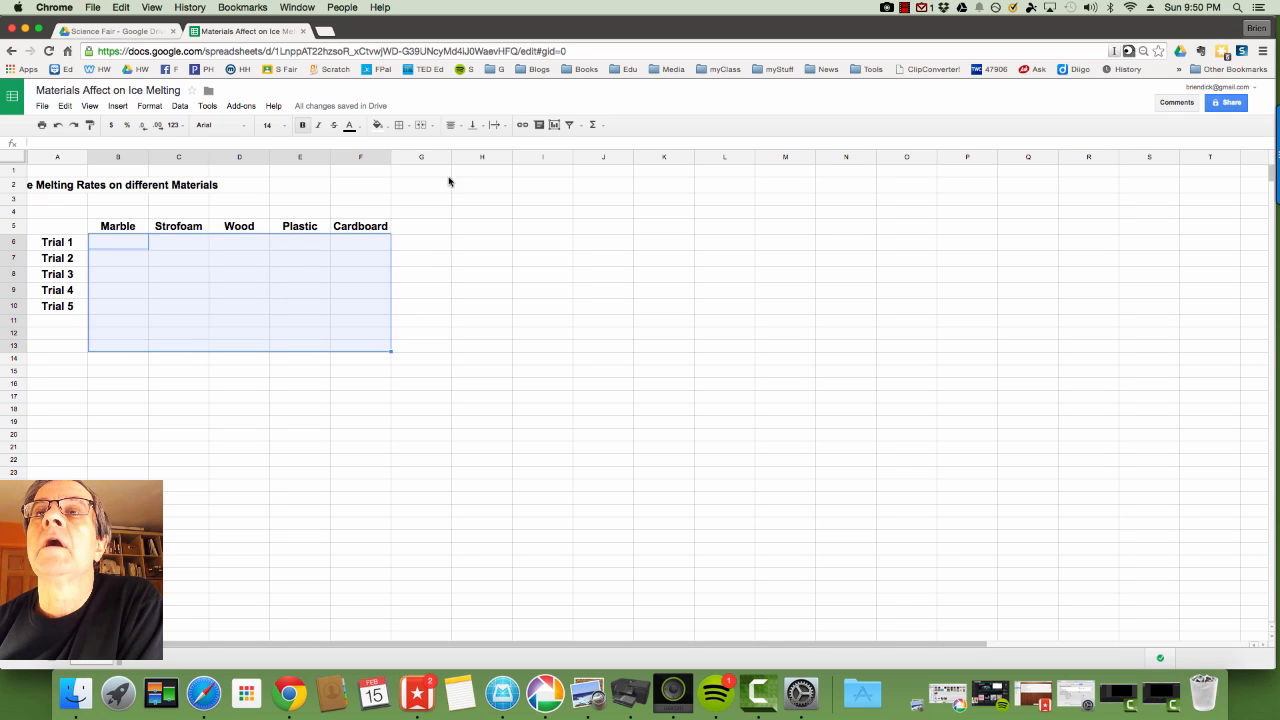
pyautogui.click(459, 126)
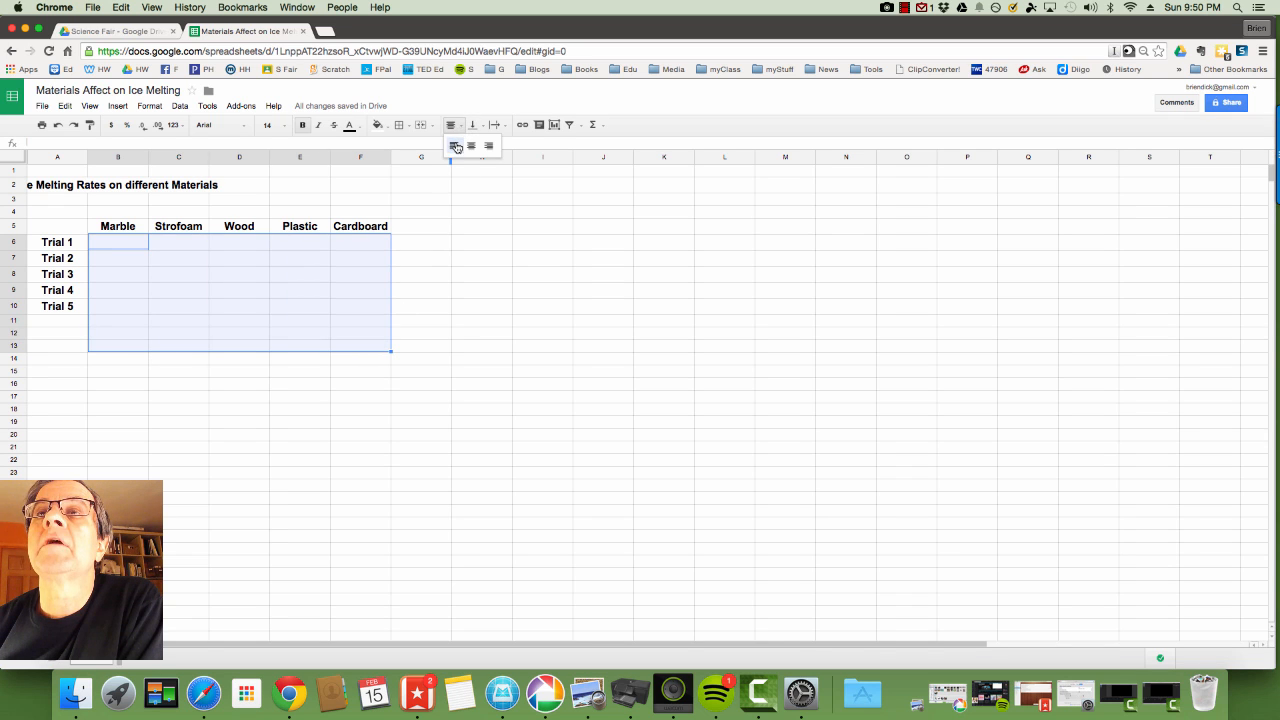
pyautogui.click(453, 146)
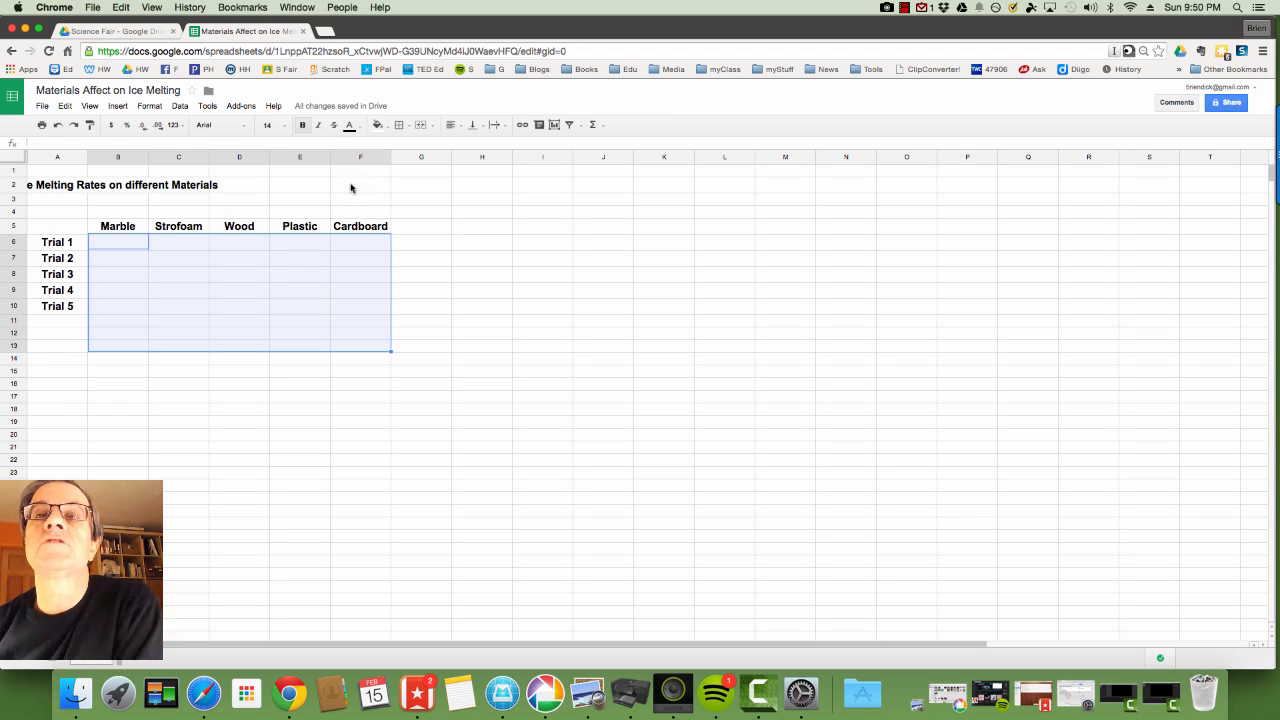
pyautogui.click(72, 335)
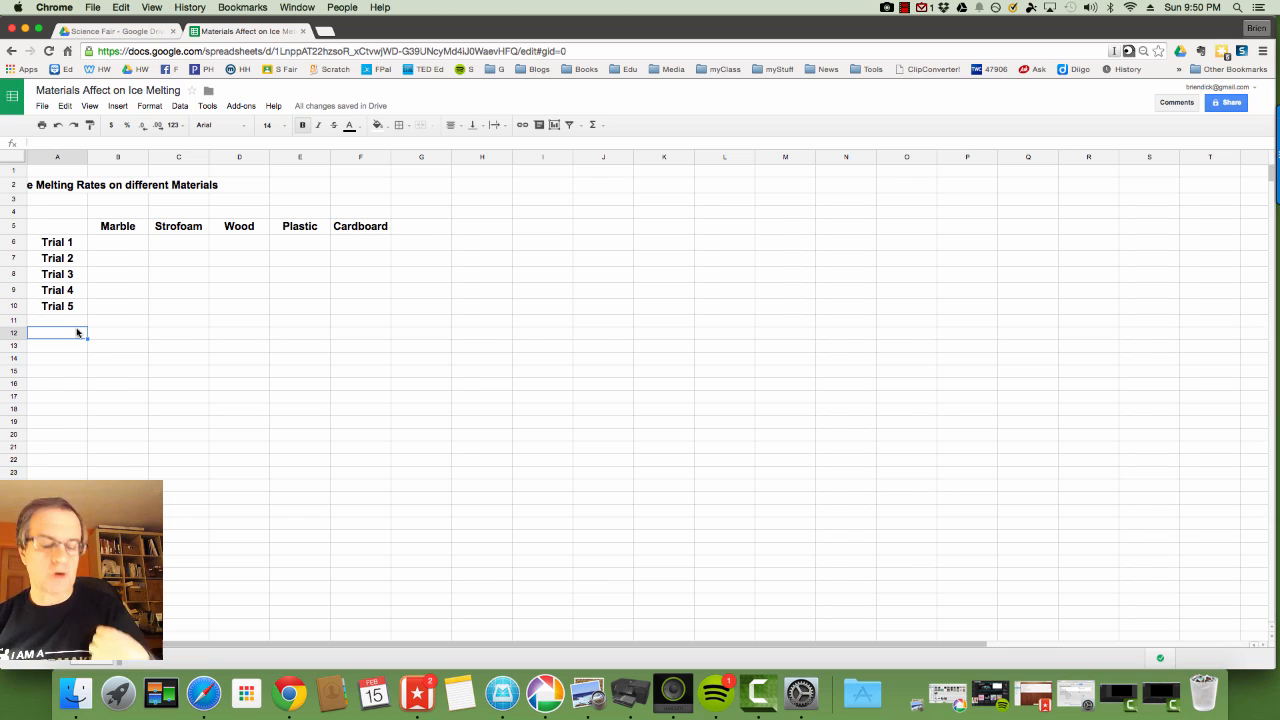
# Enter the label 'Average' in cell A12.
pyautogui.write('Average')
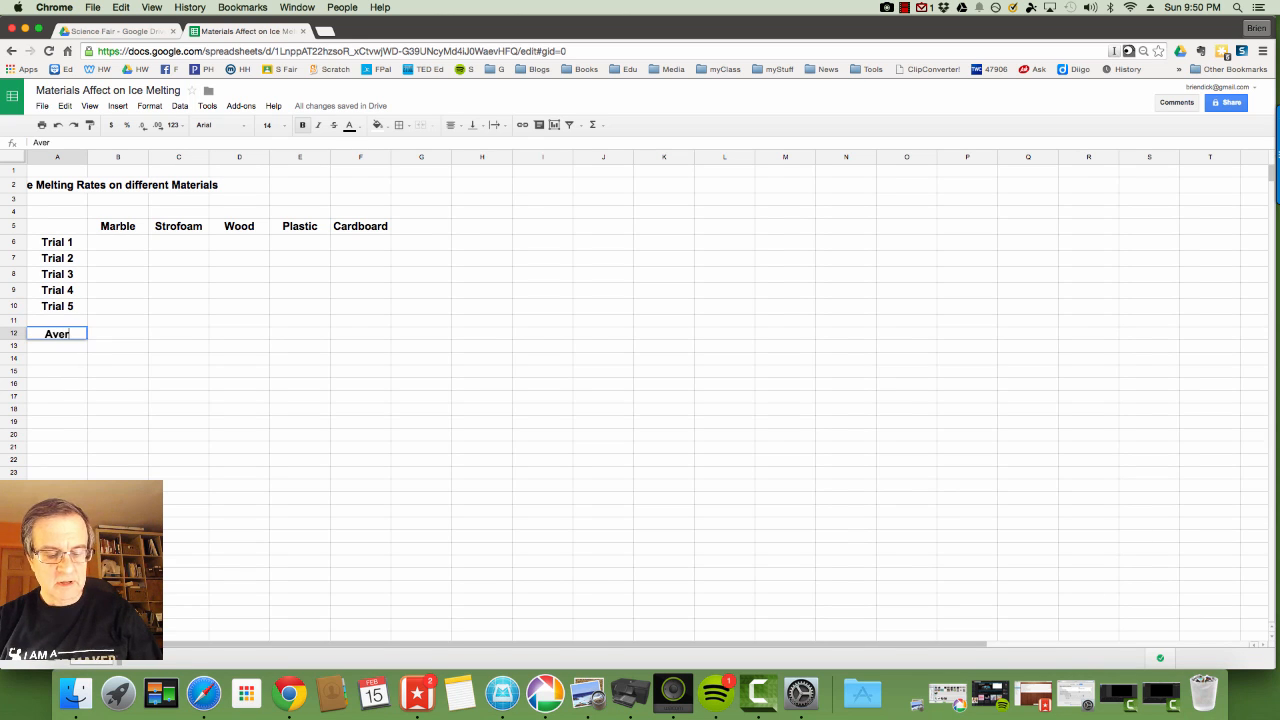
pyautogui.click(114, 336)
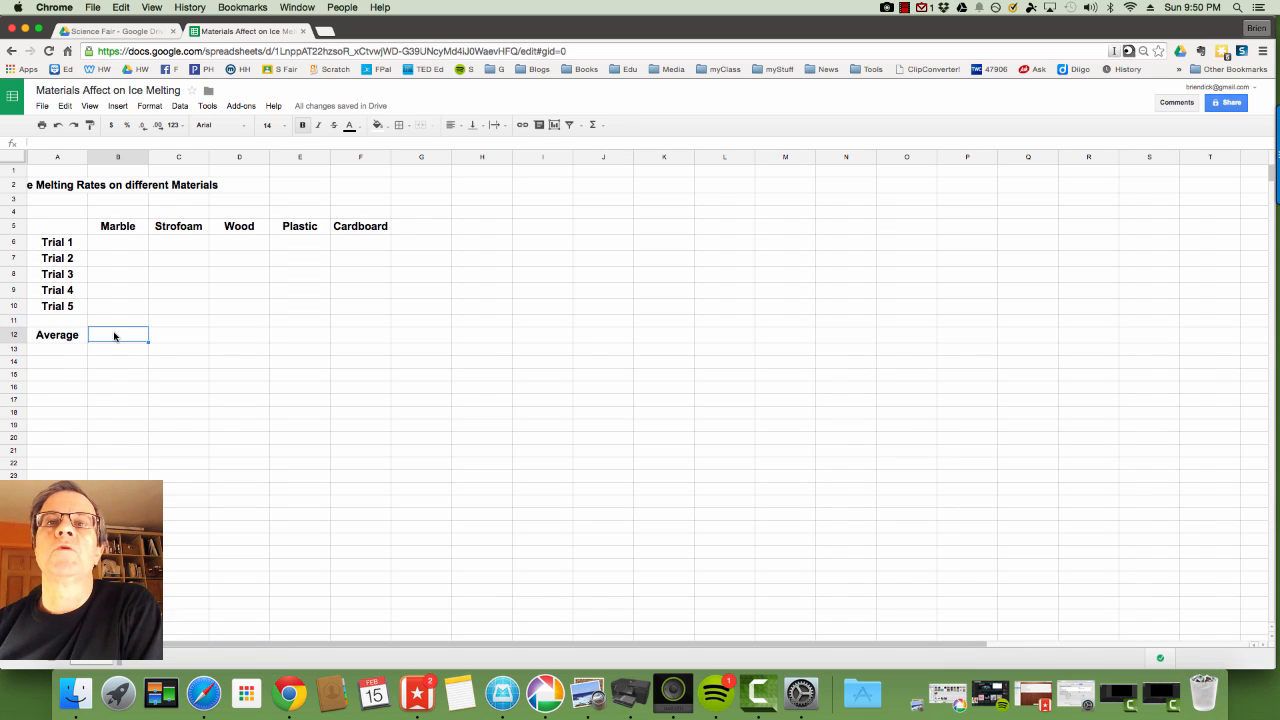
pyautogui.click(114, 242)
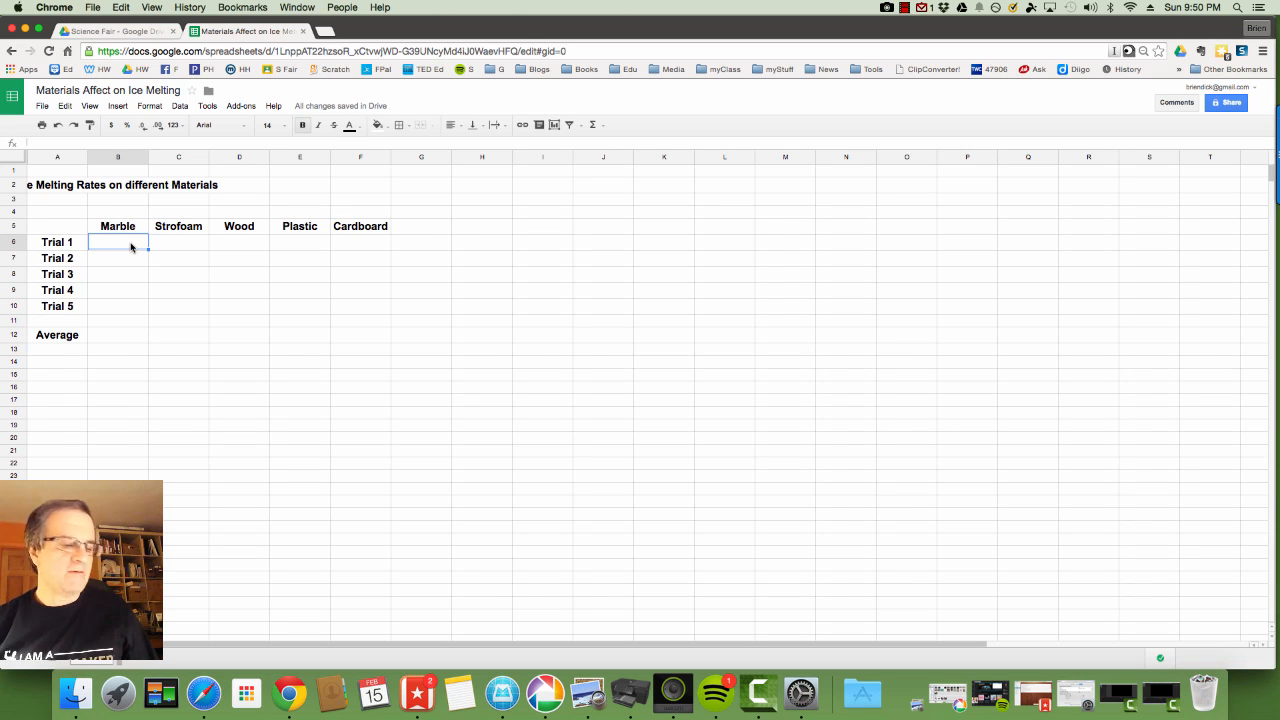
# Enter Marble's trial times 14, 14.3, 13.7, 15.3 and 14.7 in B6:B10.
pyautogui.write('14')
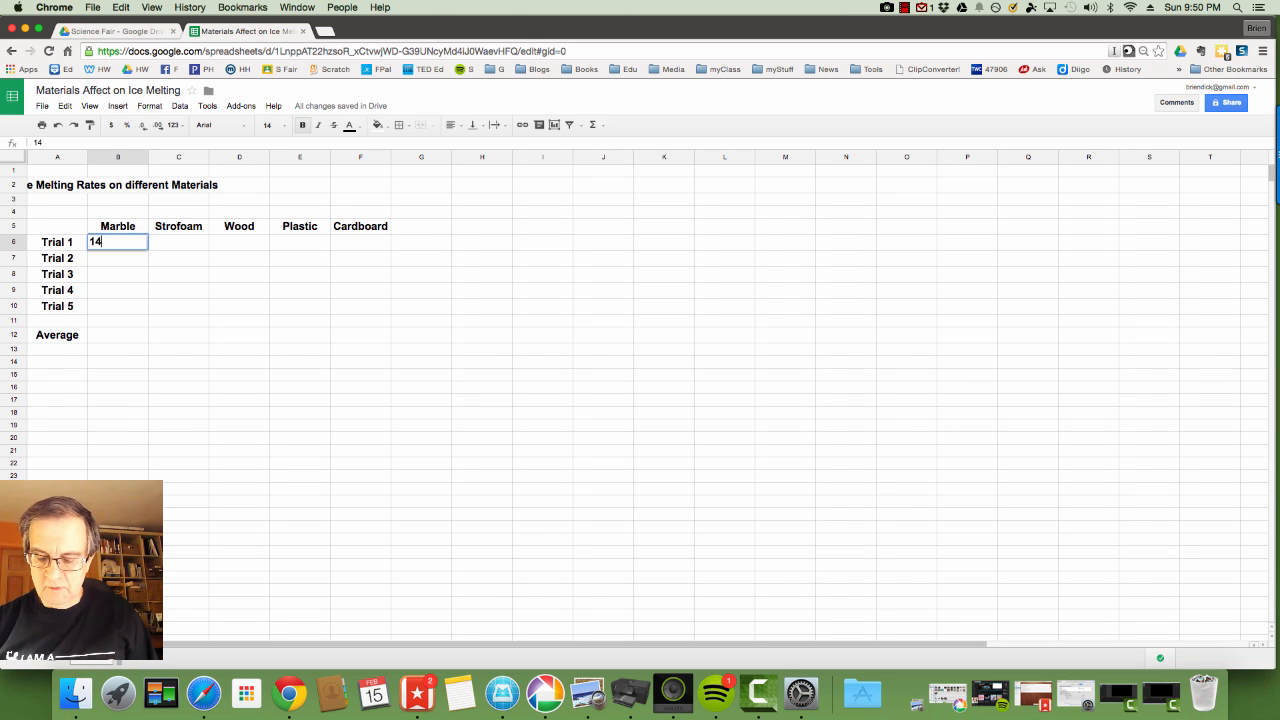
pyautogui.press('Return')
pyautogui.write('1')
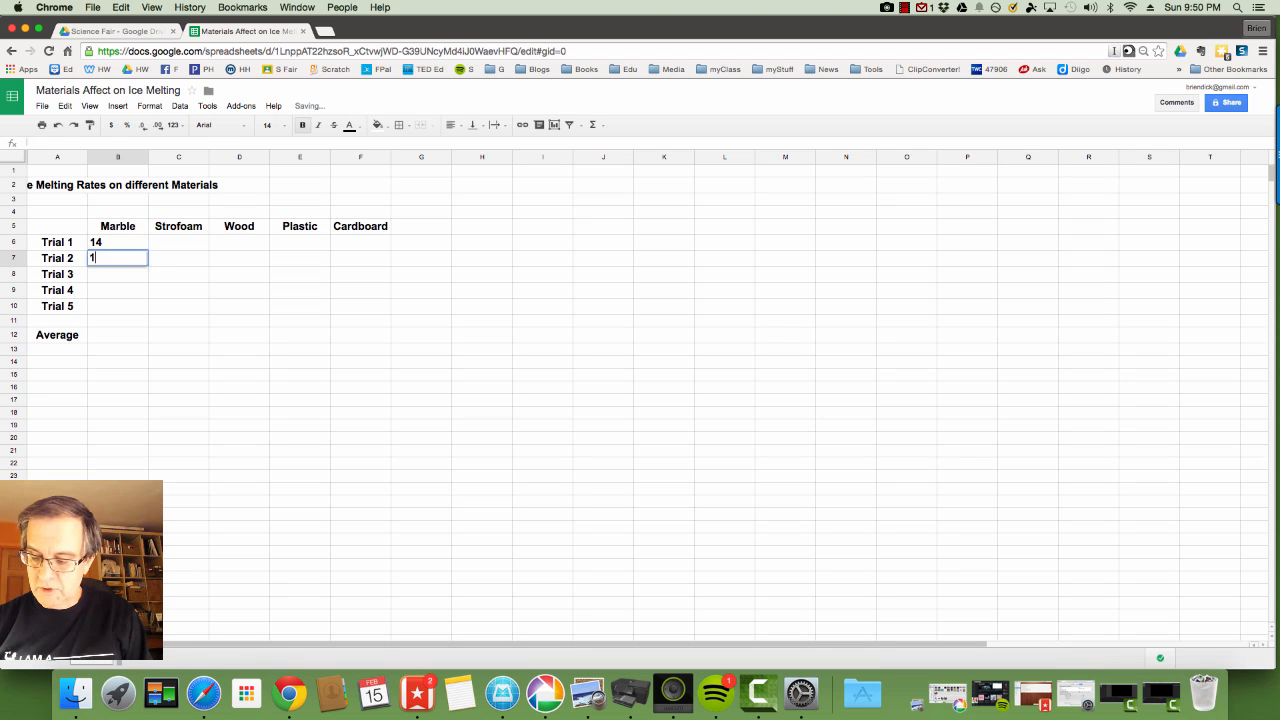
pyautogui.write('4.3')
pyautogui.press('Return')
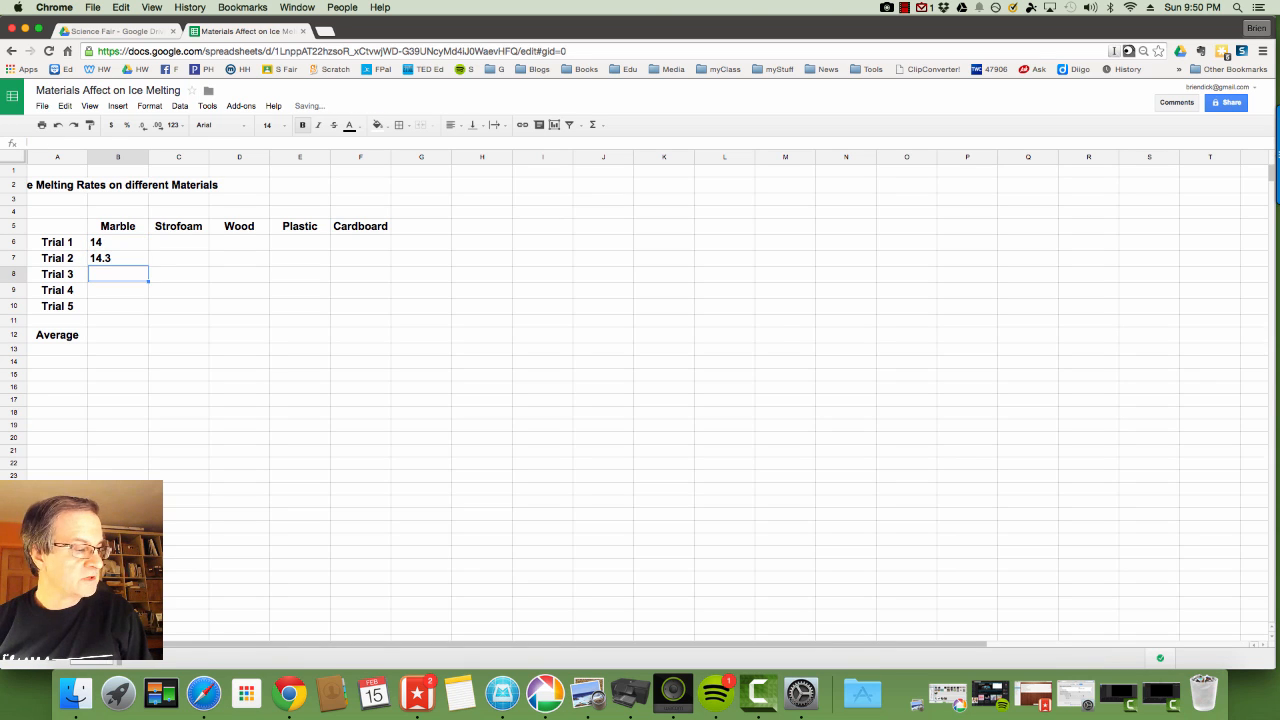
pyautogui.write('13.7')
pyautogui.press('Return')
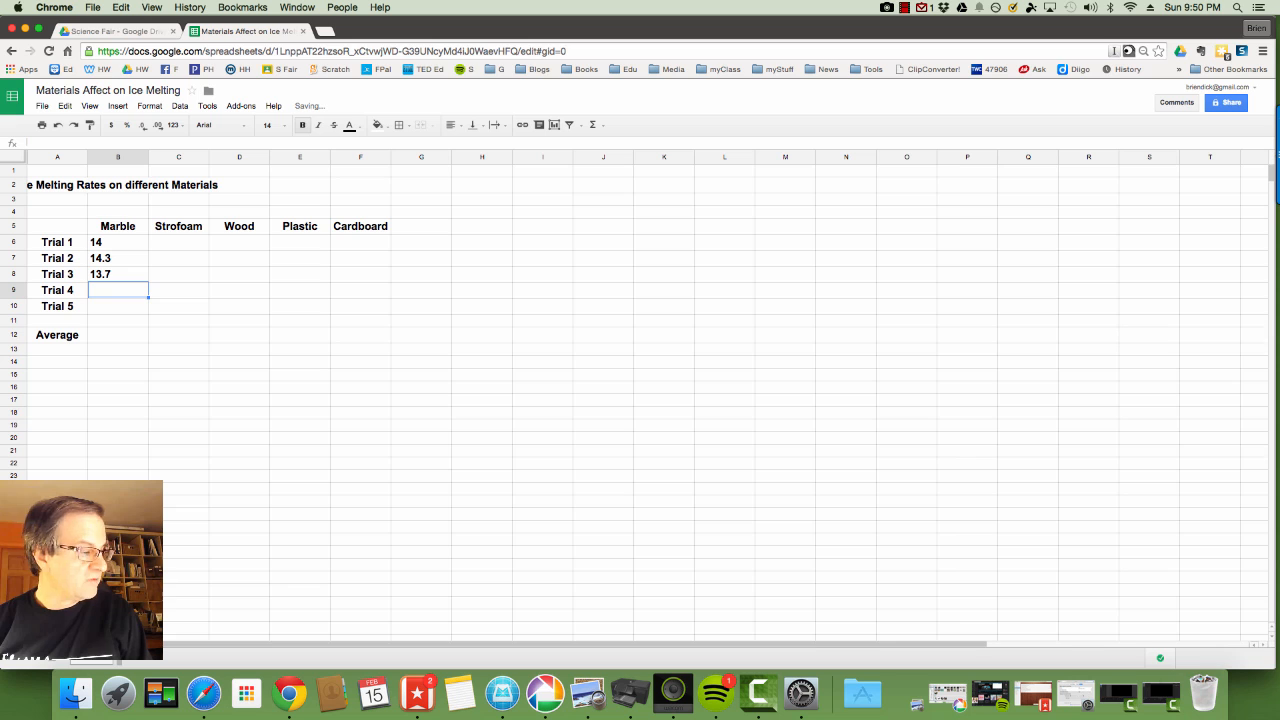
pyautogui.write('15.3')
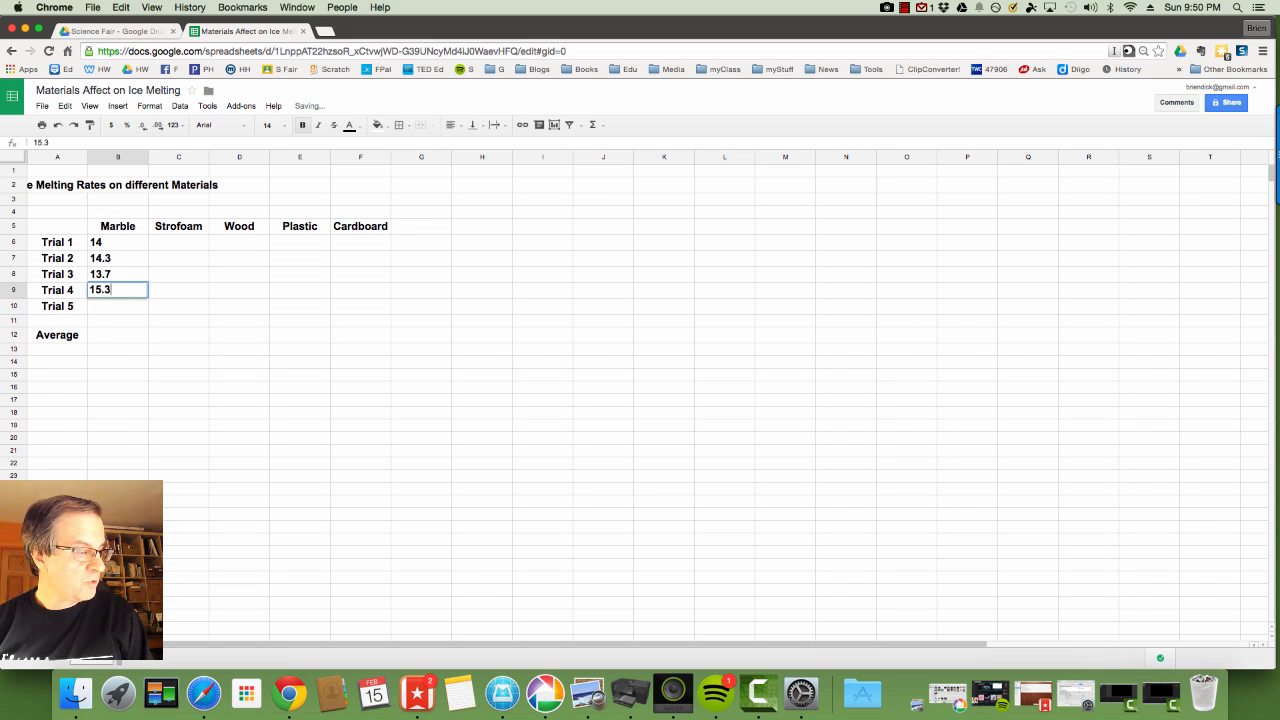
pyautogui.press('Return')
pyautogui.write('14.7')
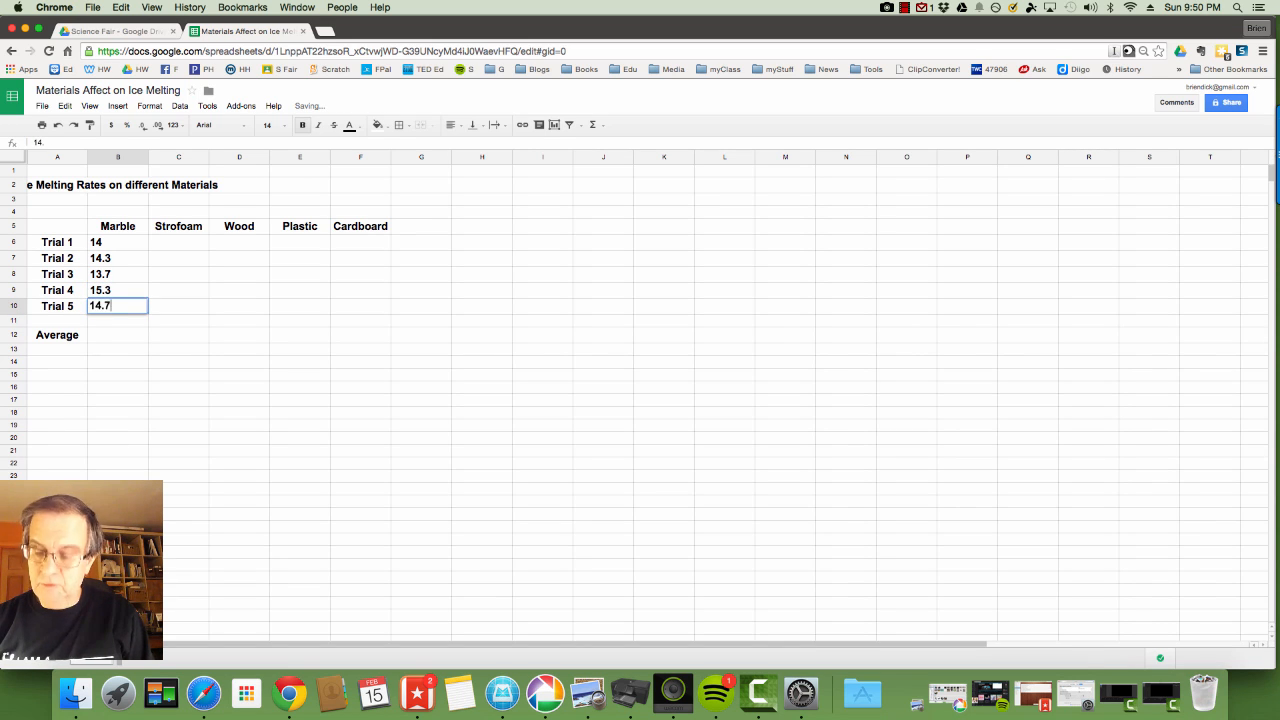
pyautogui.press('Return')
# Enter Strofoam's trial times 3.7, 3.3, 3.2, 3.8 and 3.2 in C6:C10.
pyautogui.click(169, 242)
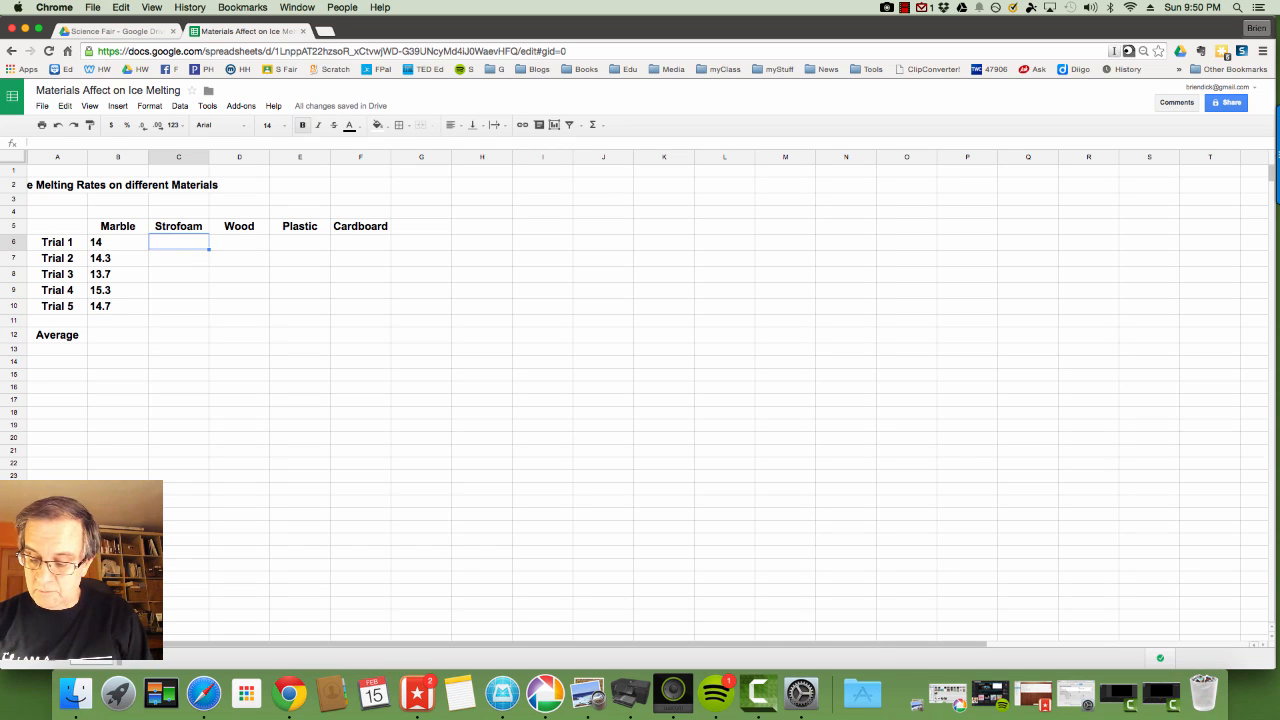
pyautogui.write('3.7')
pyautogui.press('Return')
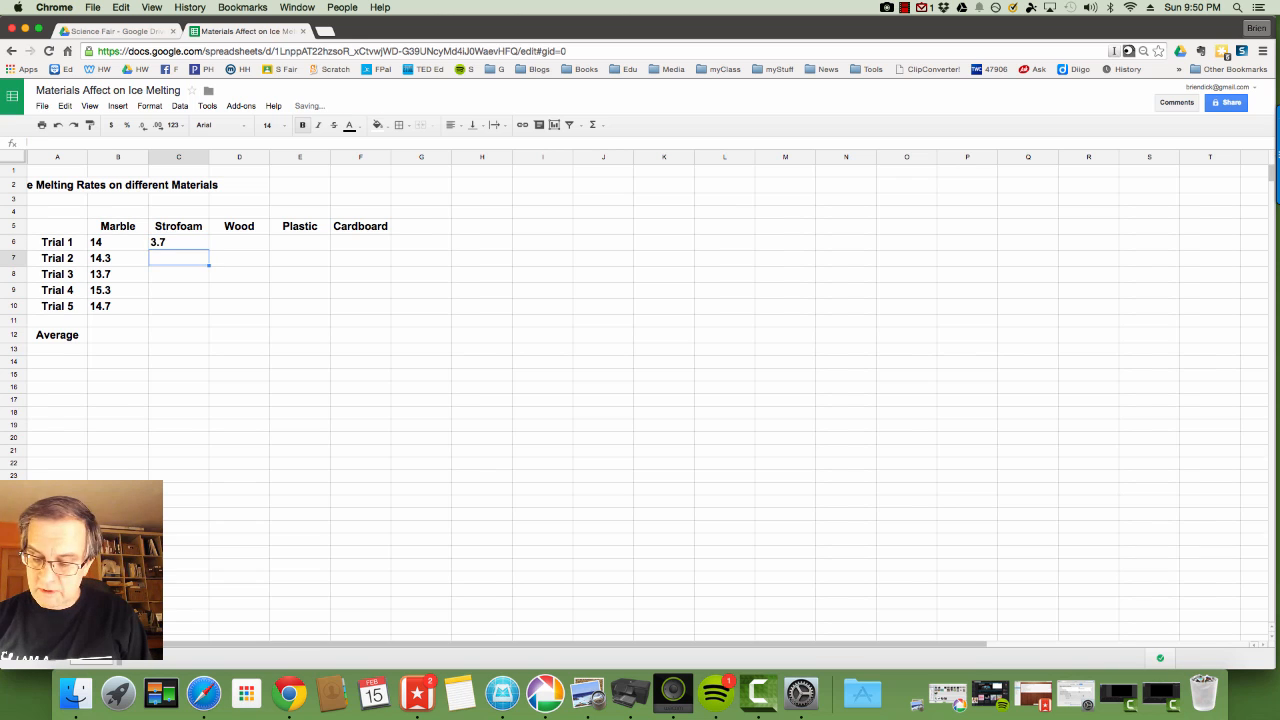
pyautogui.write('3.3')
pyautogui.press('Return')
pyautogui.write('3.')
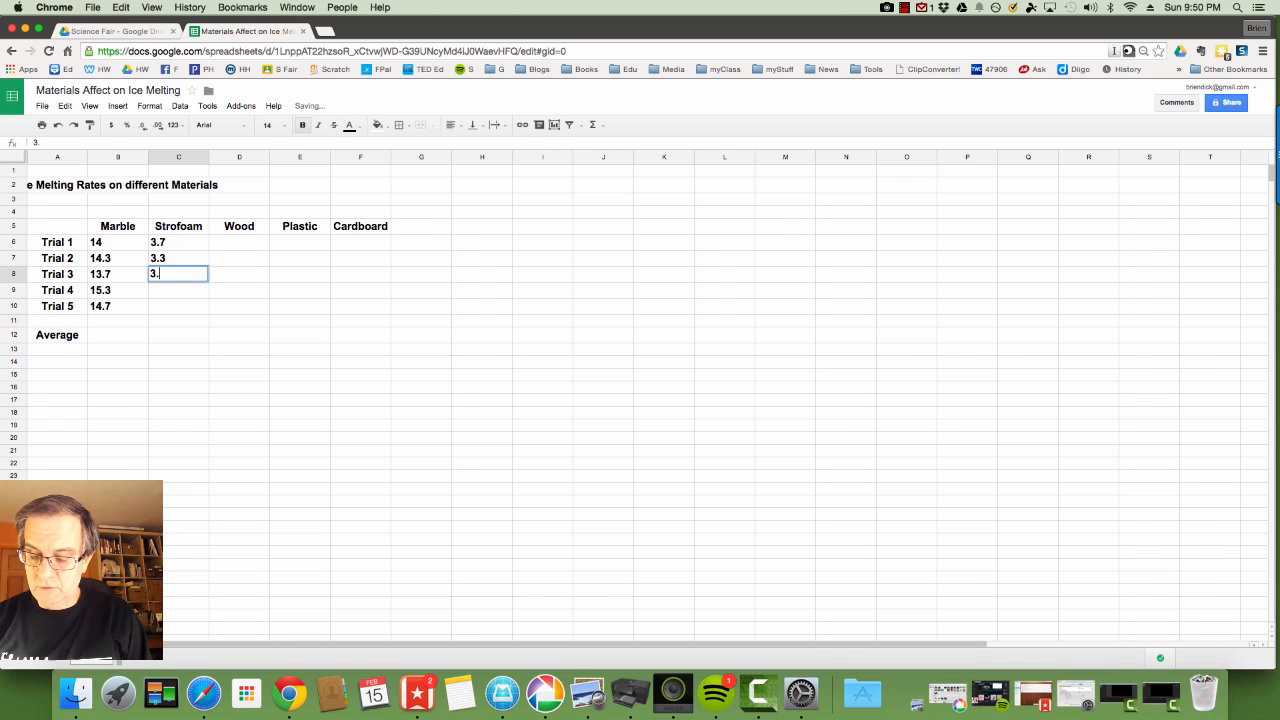
pyautogui.write('2')
pyautogui.press('Return')
pyautogui.write('3.5')
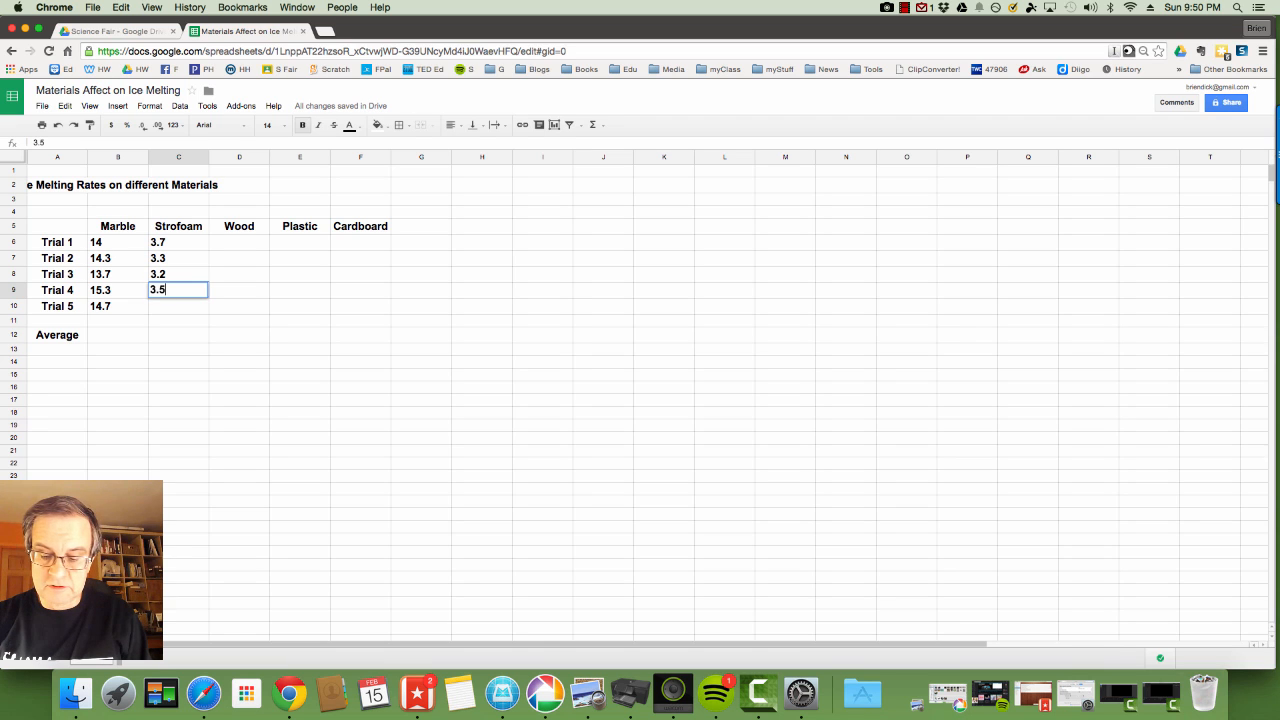
pyautogui.press('BackSpace')
pyautogui.write('8')
pyautogui.press('Return')
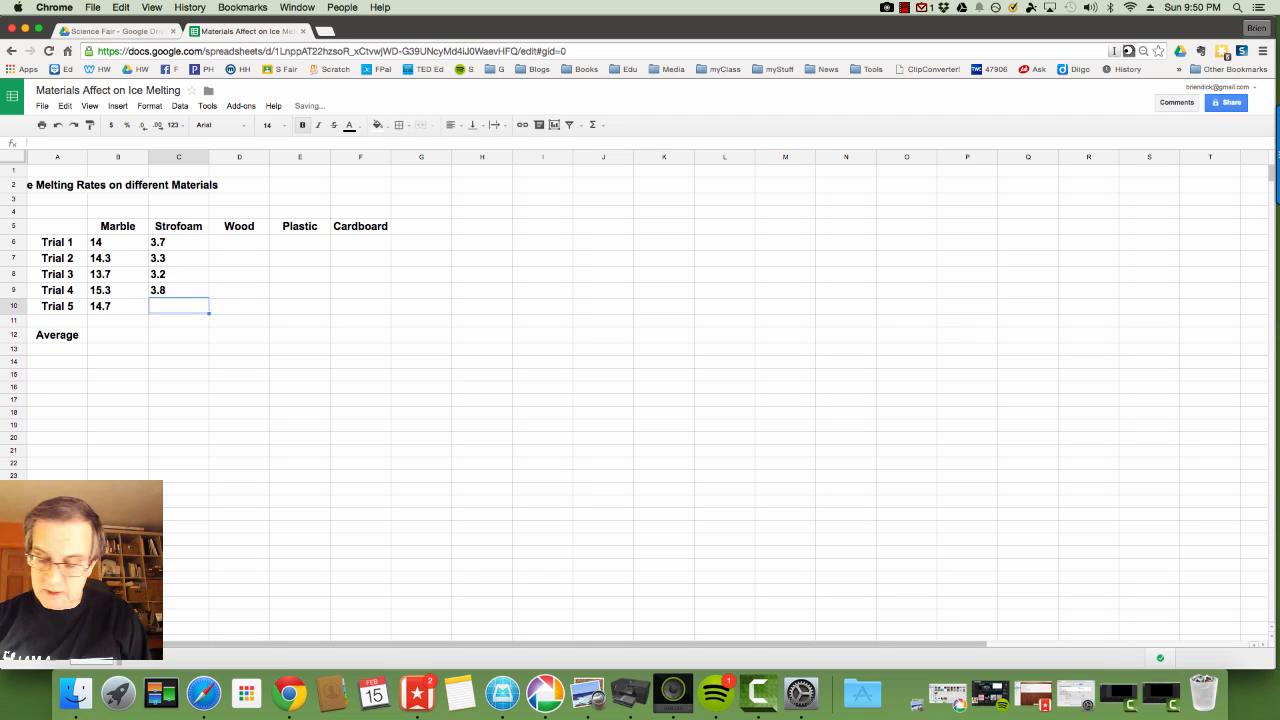
pyautogui.write('3.2')
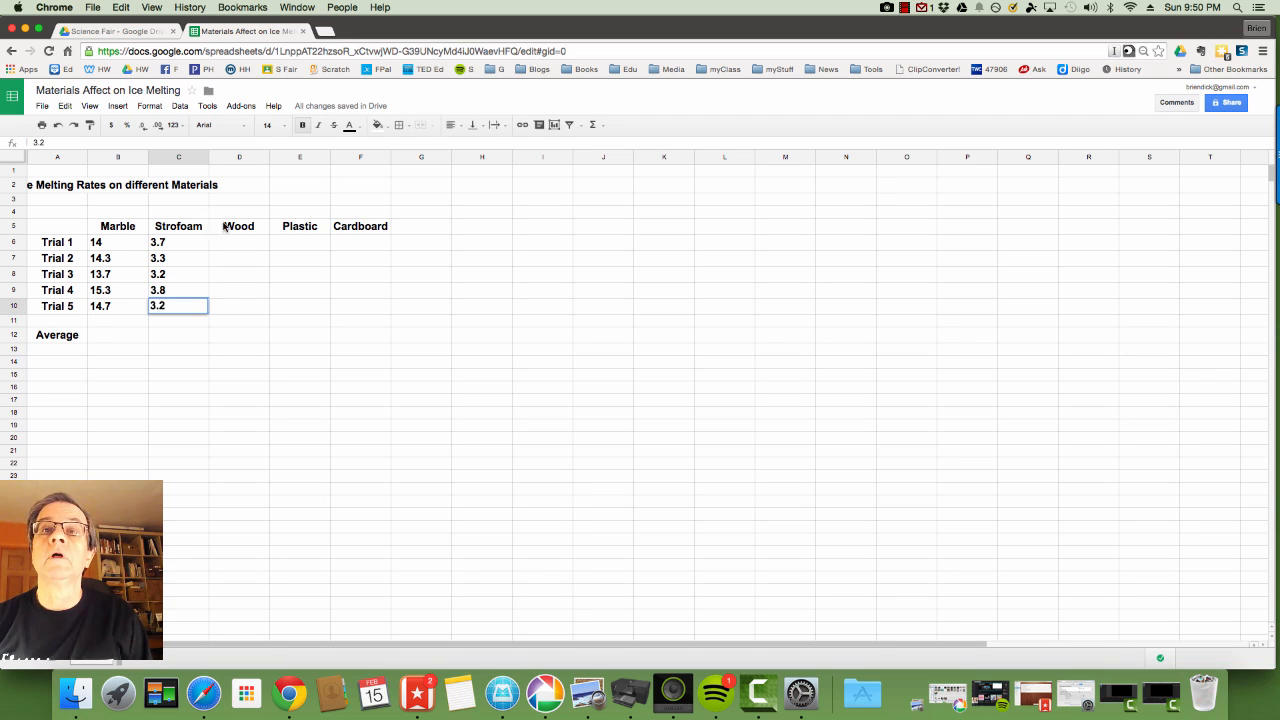
pyautogui.click(229, 242)
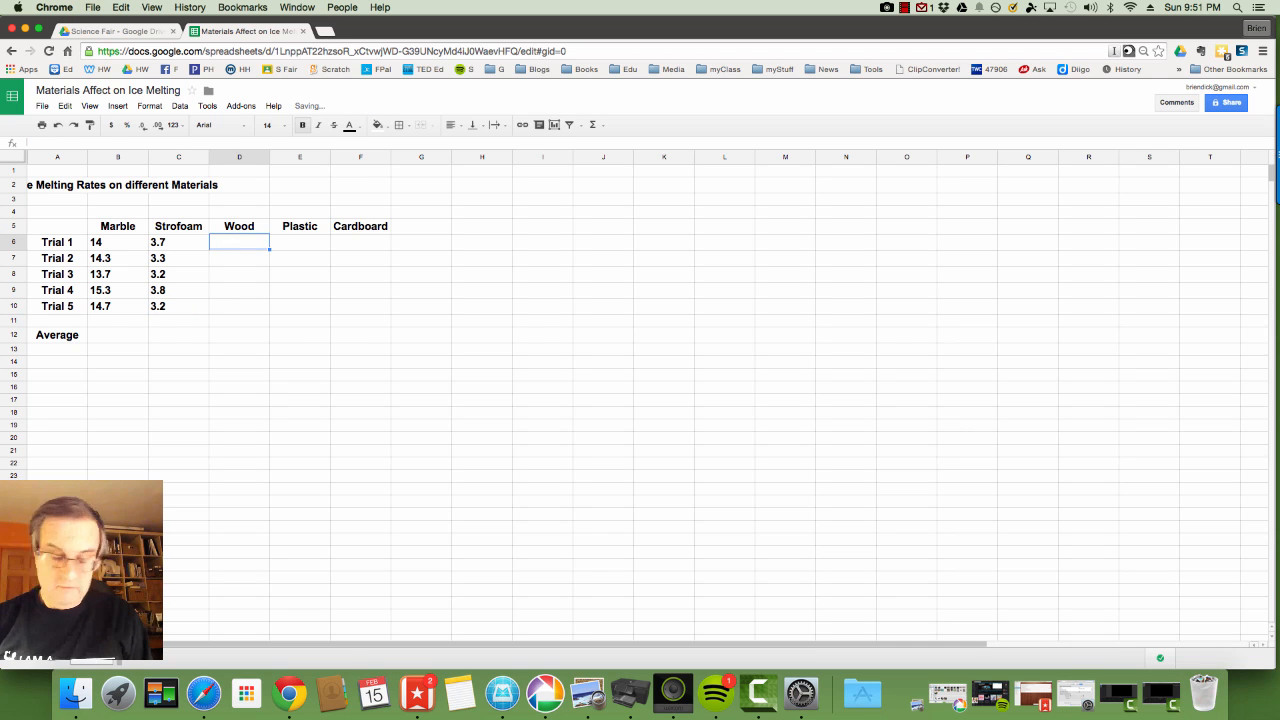
# Enter Wood's five trial times in column D: 5, 4.7, 4.4, 4.8, 5.3.
pyautogui.write('5')
pyautogui.press('Return')
pyautogui.write('4.')
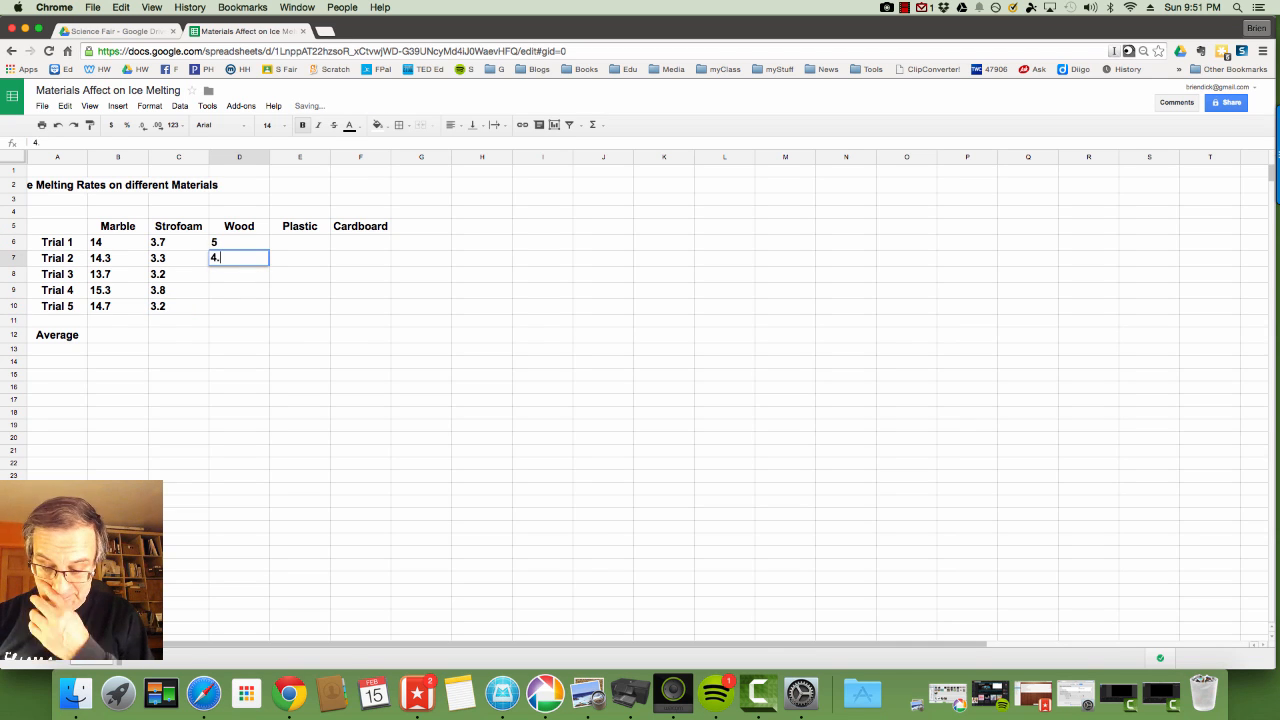
pyautogui.write('7')
pyautogui.press('Return')
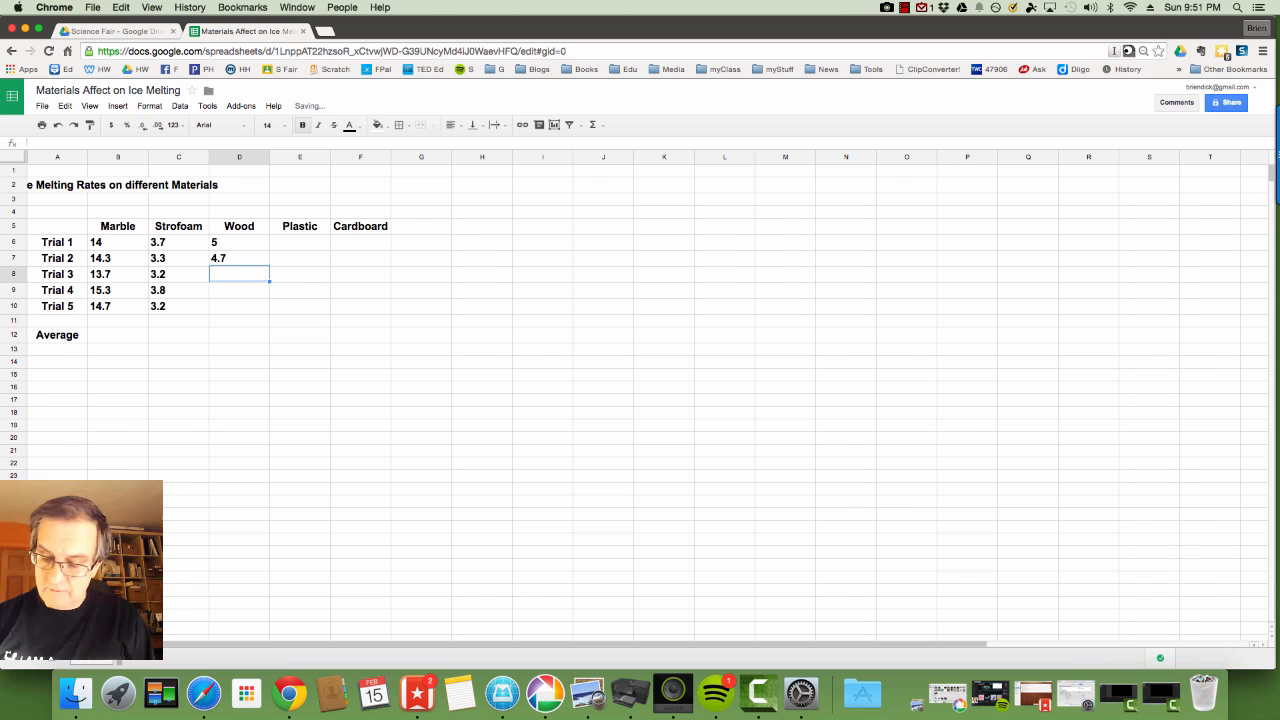
pyautogui.write('4.4')
pyautogui.press('Return')
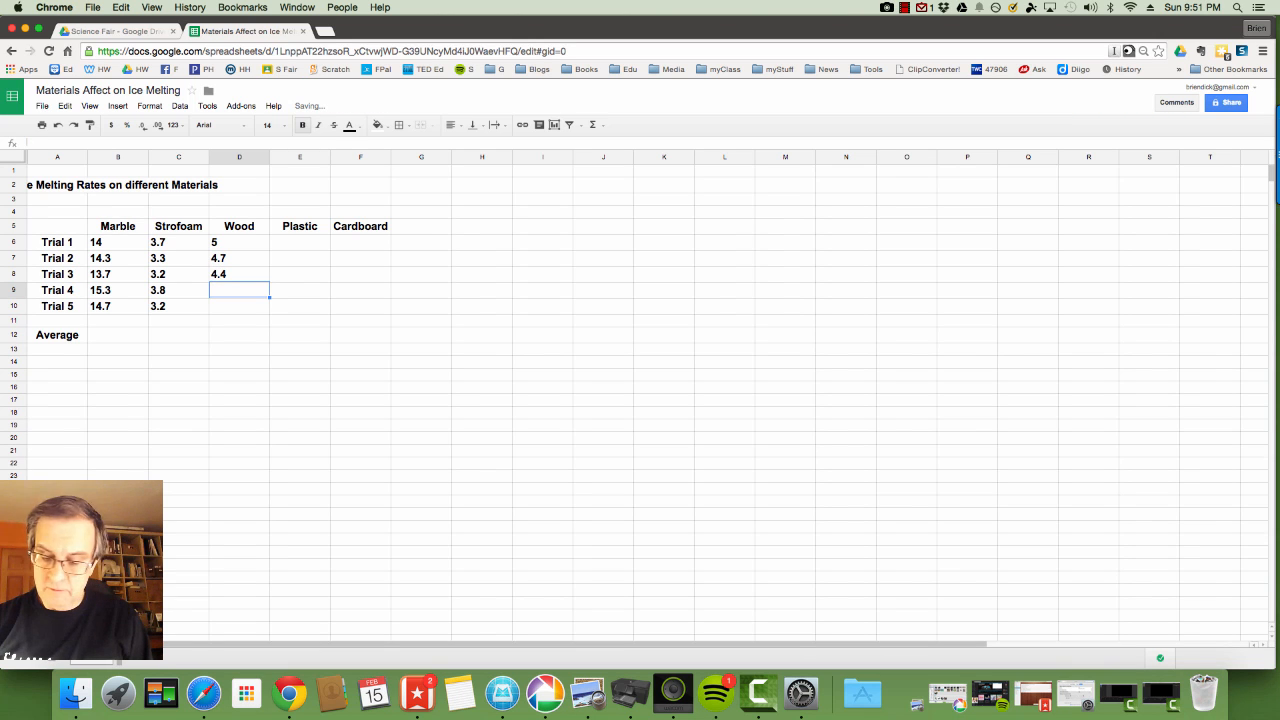
pyautogui.write('4.8')
pyautogui.press('Return')
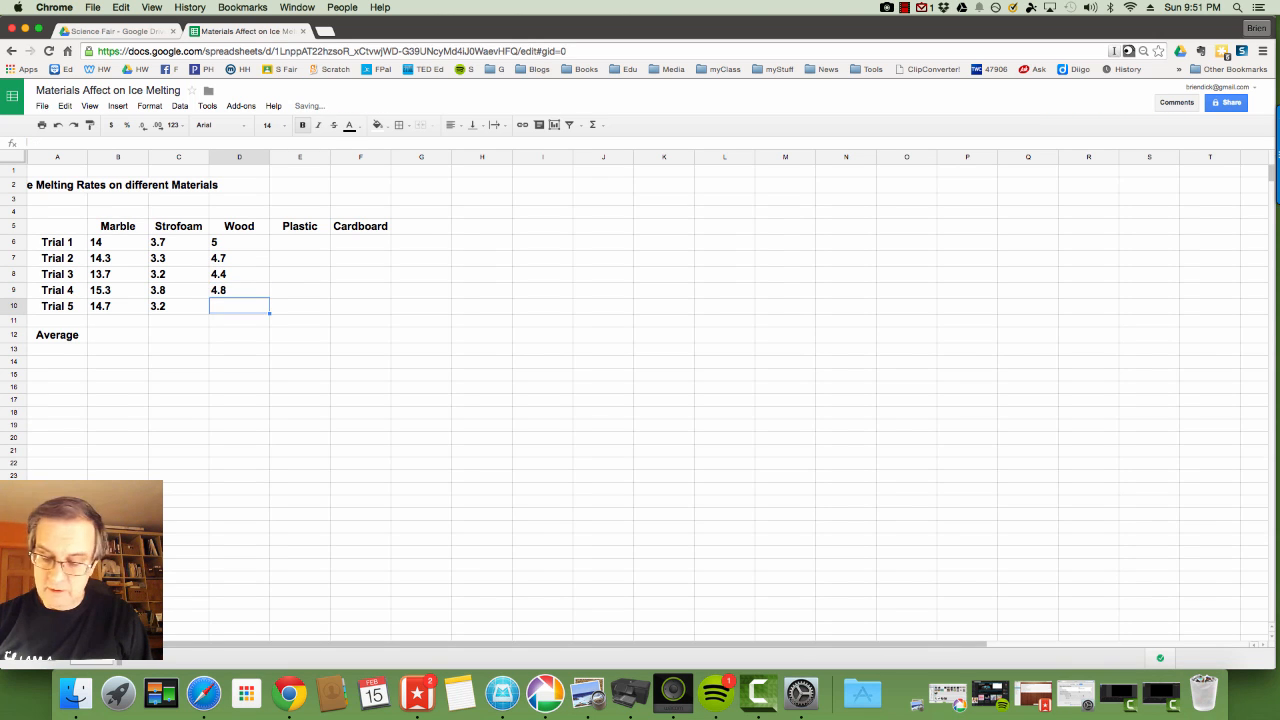
pyautogui.write('5.3')
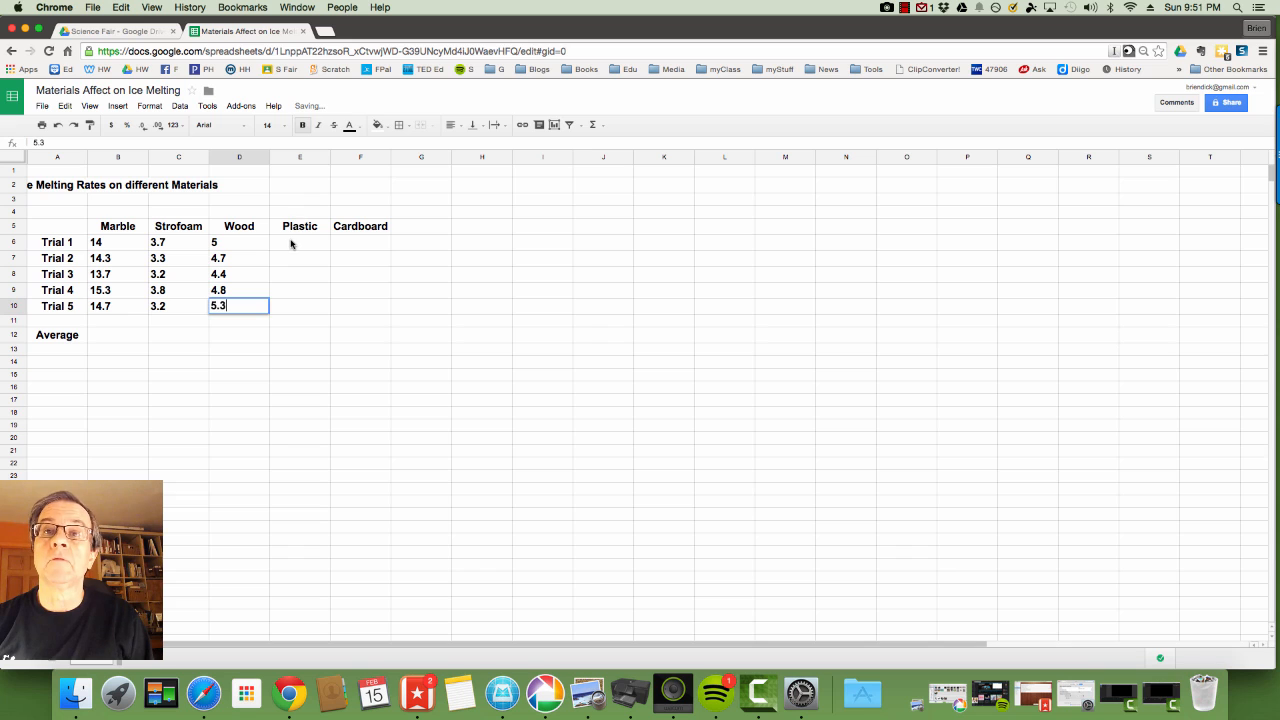
pyautogui.click(291, 243)
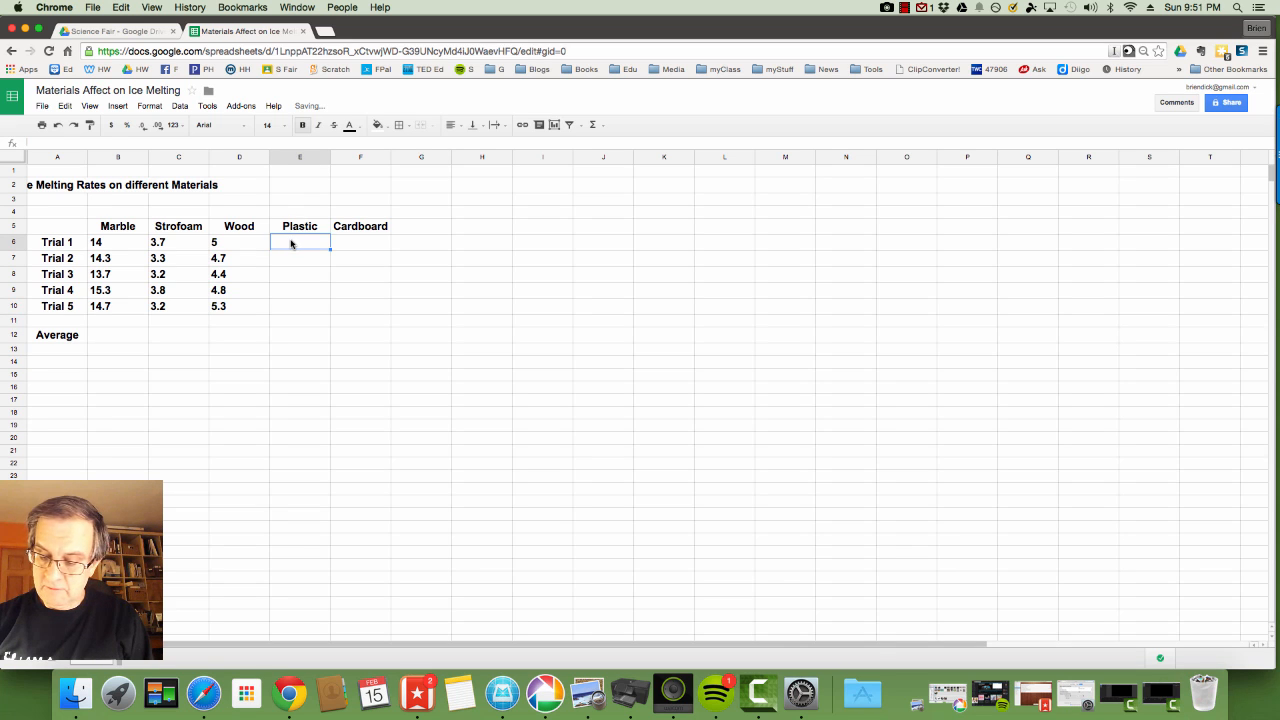
# Enter Plastic's five trial times in column E: 5.6, 4.7, 5.6, 5, 5.3.
pyautogui.write('5.6')
pyautogui.press('Return')
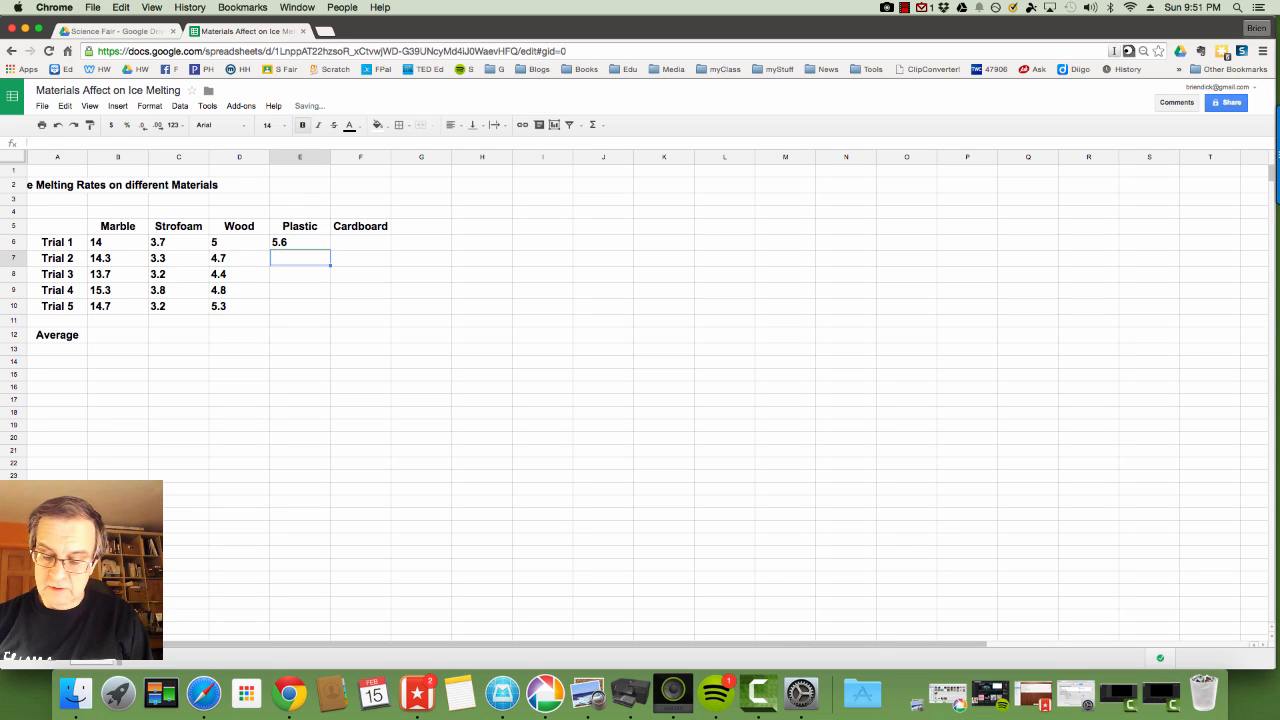
pyautogui.write('4')
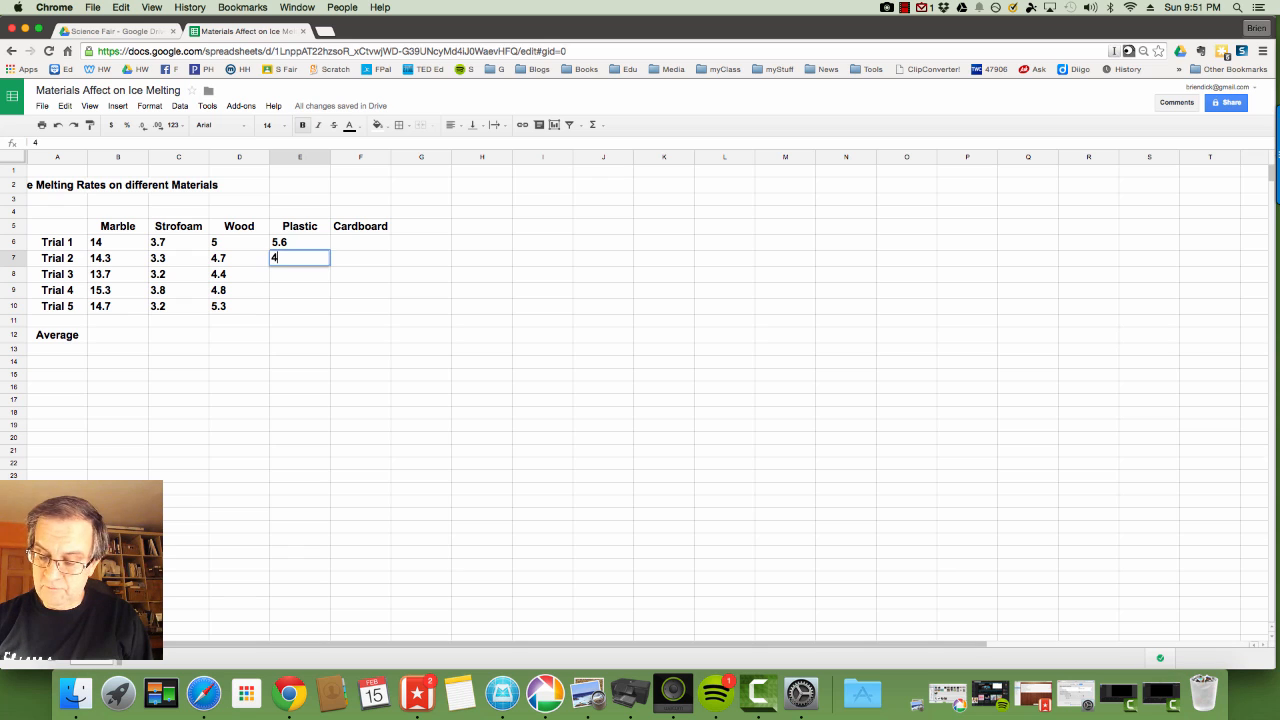
pyautogui.write('.7')
pyautogui.press('Return')
pyautogui.write('5.6')
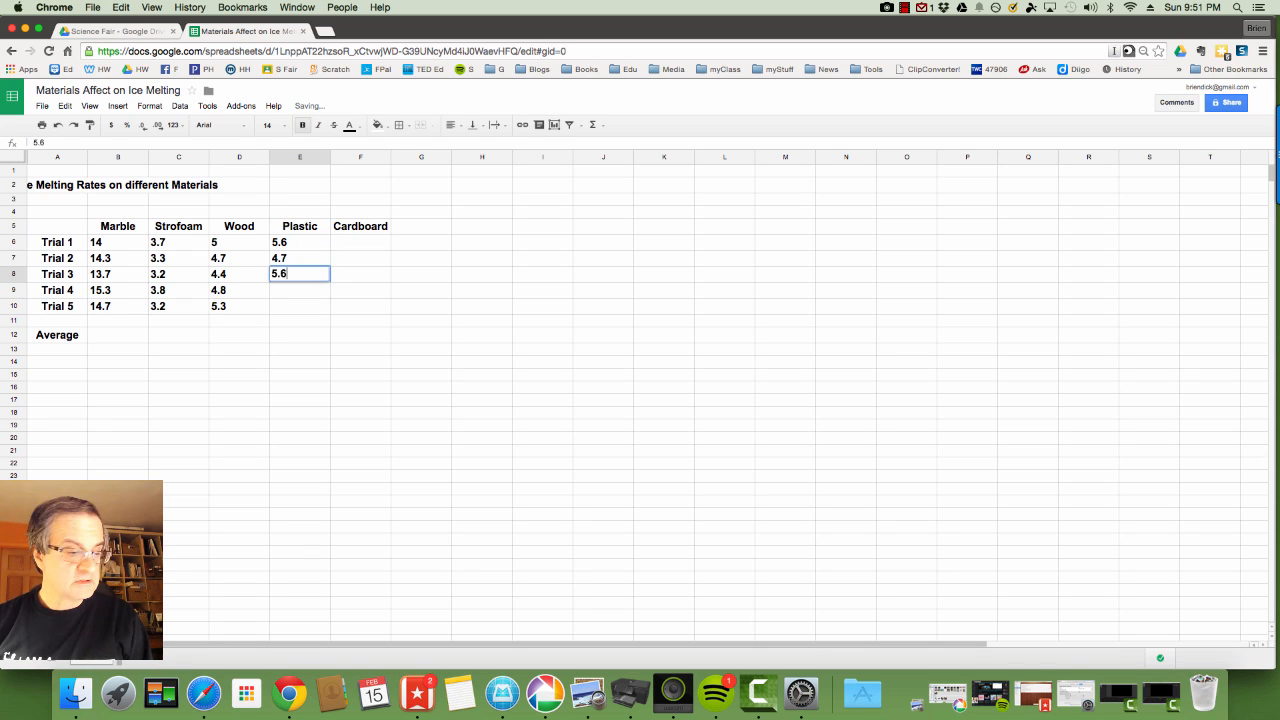
pyautogui.press('Return')
pyautogui.write('5')
pyautogui.press('Return')
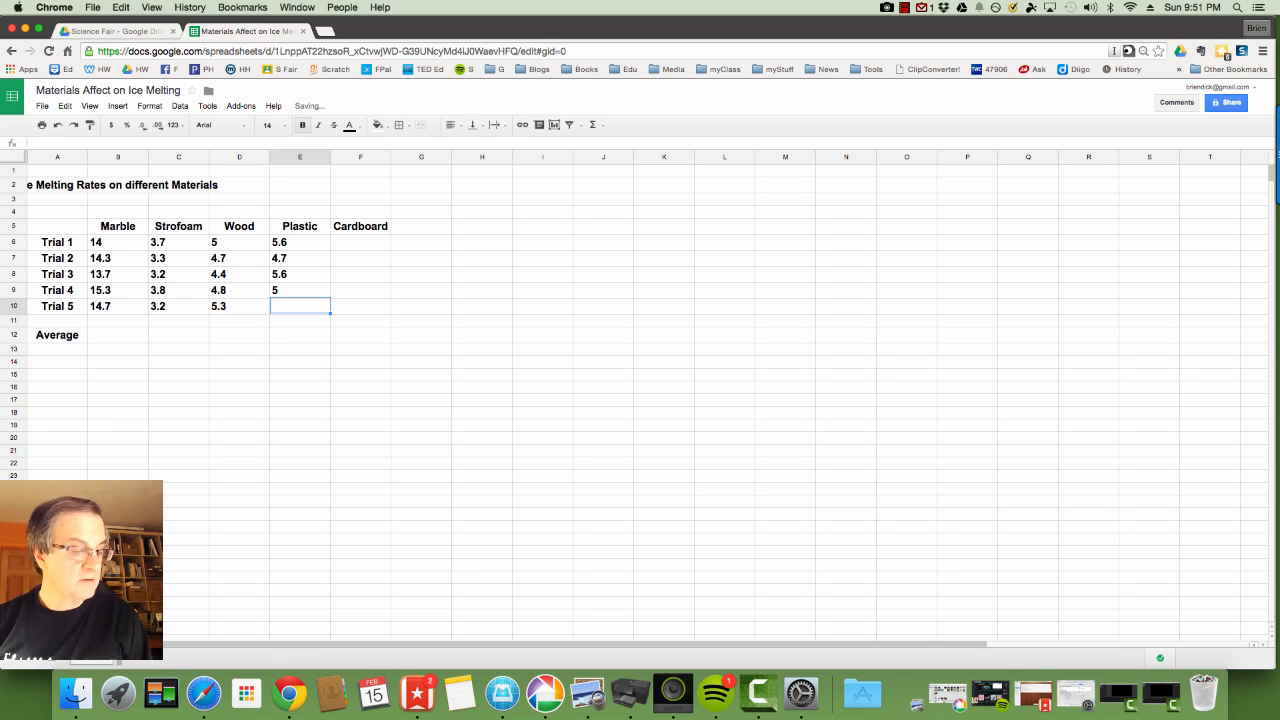
pyautogui.write('5.3')
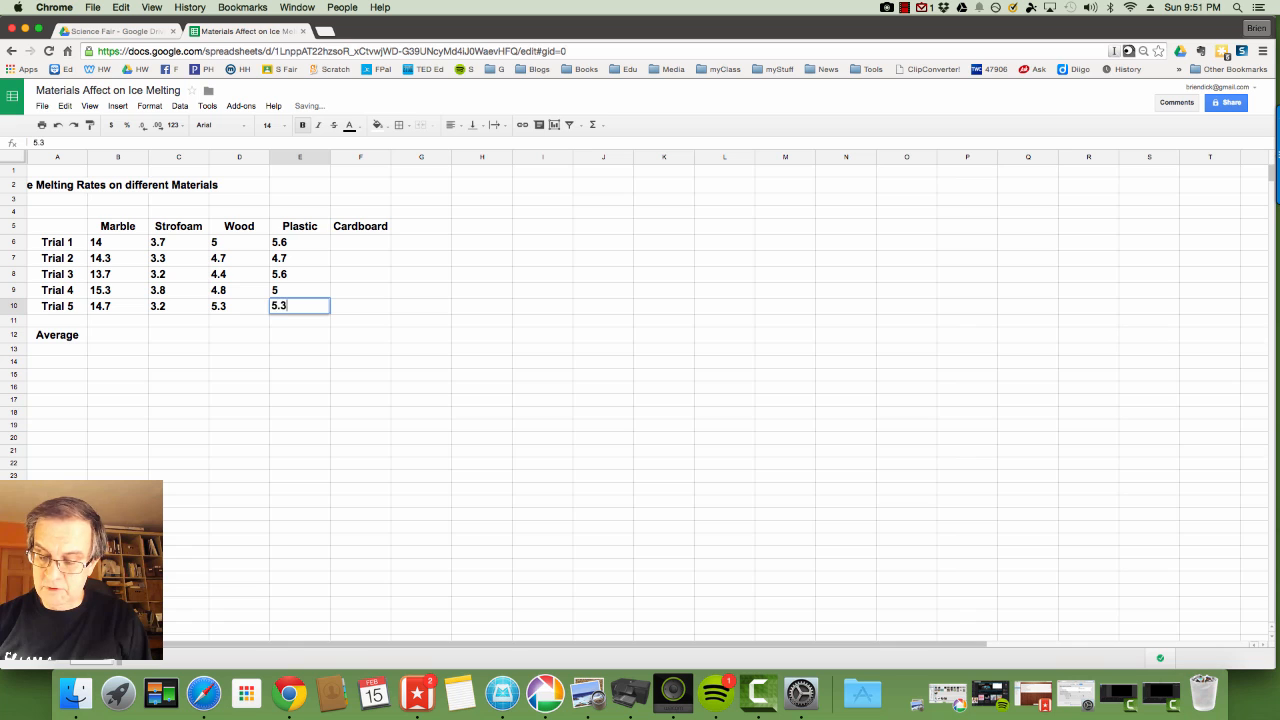
pyautogui.click(349, 245)
# Enter Cardboard's five trial times in column F: 3.7, 3.7, 3.5, 4.2, 4.0.
pyautogui.write('3.7')
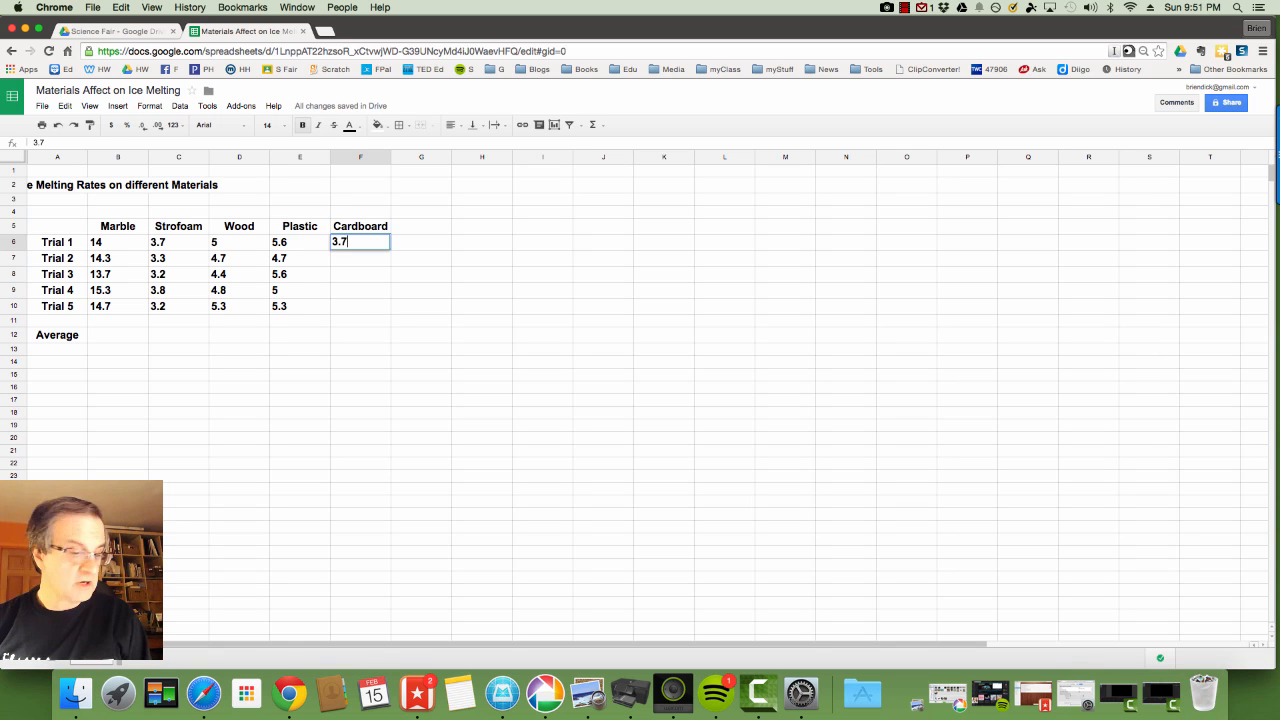
pyautogui.press('Return')
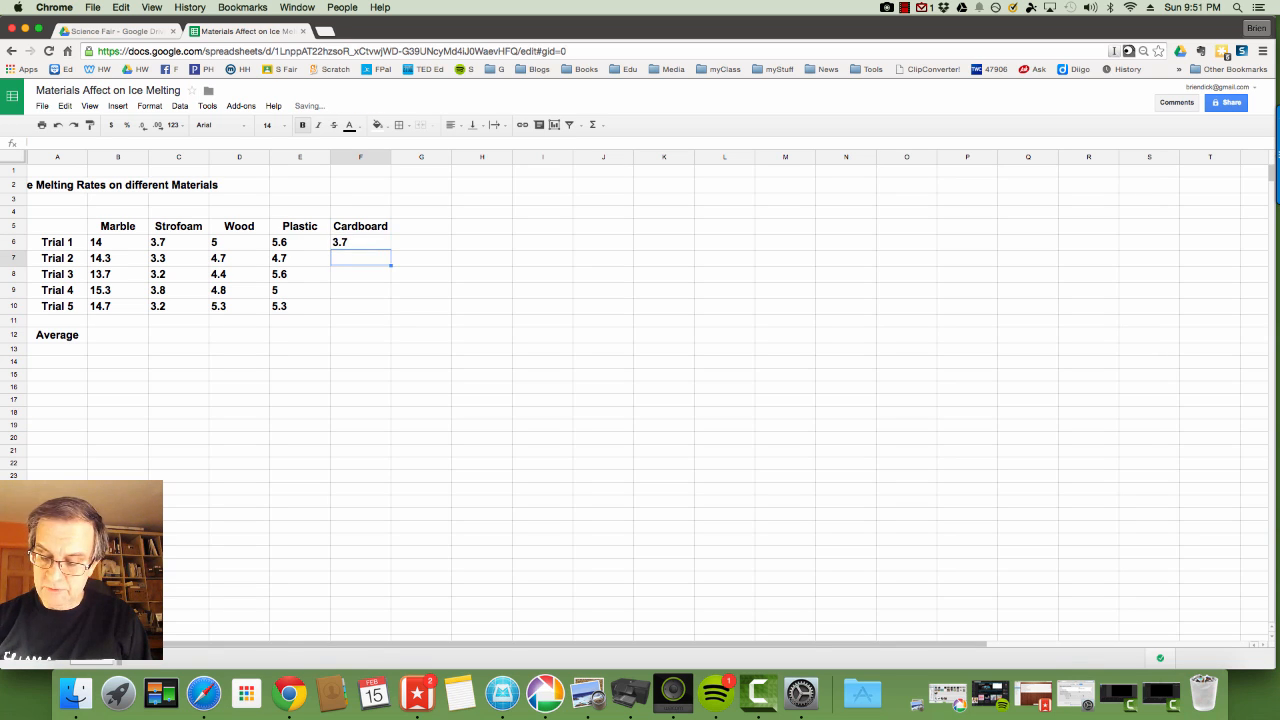
pyautogui.write('3.7')
pyautogui.press('Return')
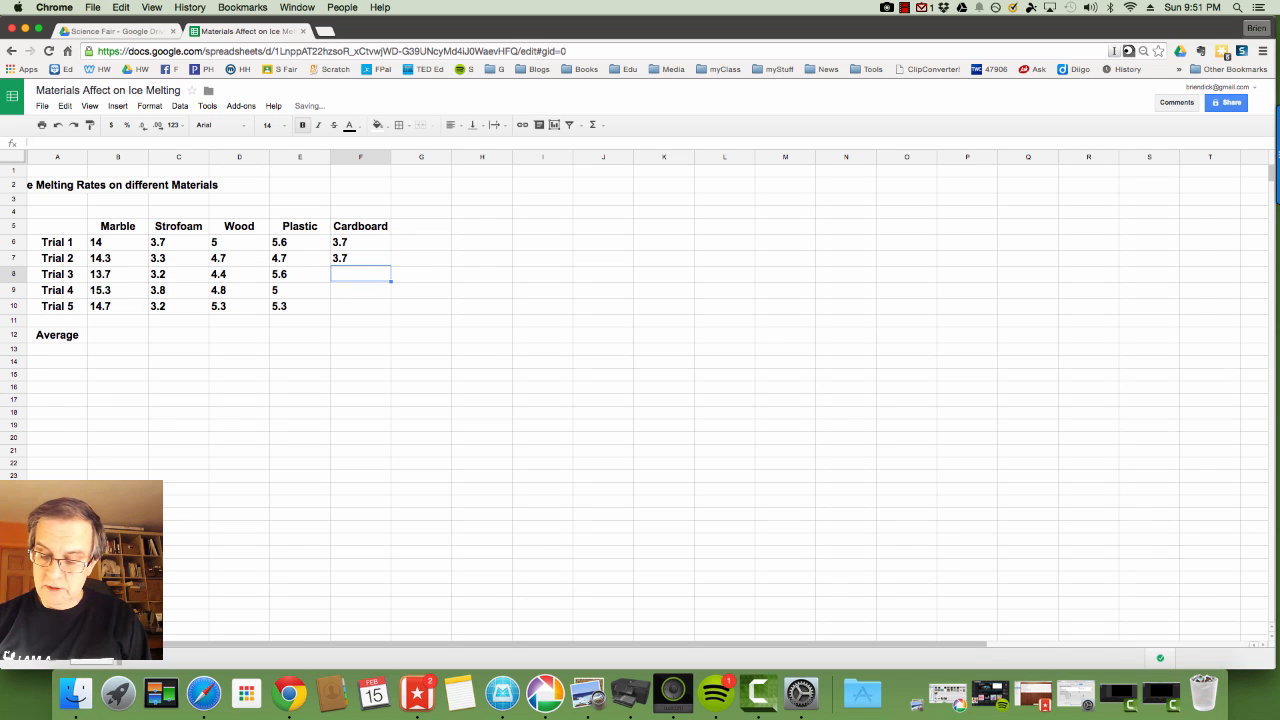
pyautogui.write('3.5')
pyautogui.press('Return')
pyautogui.write('4.2')
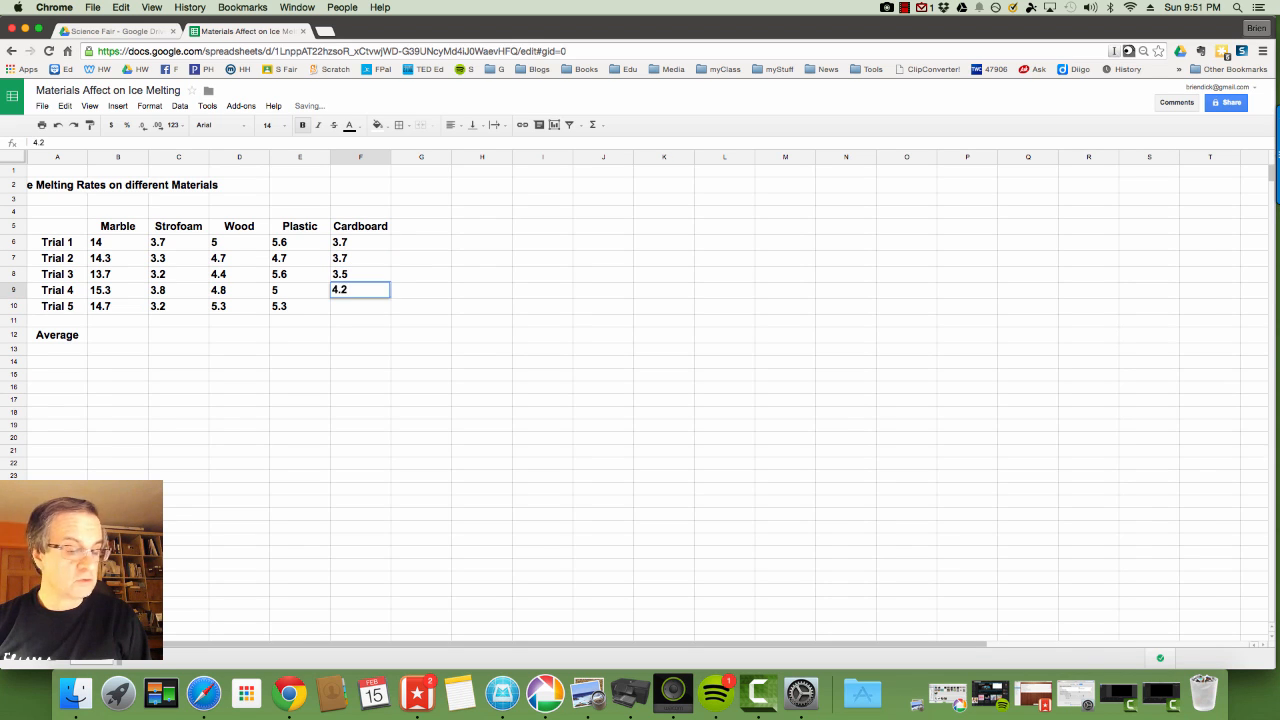
pyautogui.press('Return')
pyautogui.write('4.0')
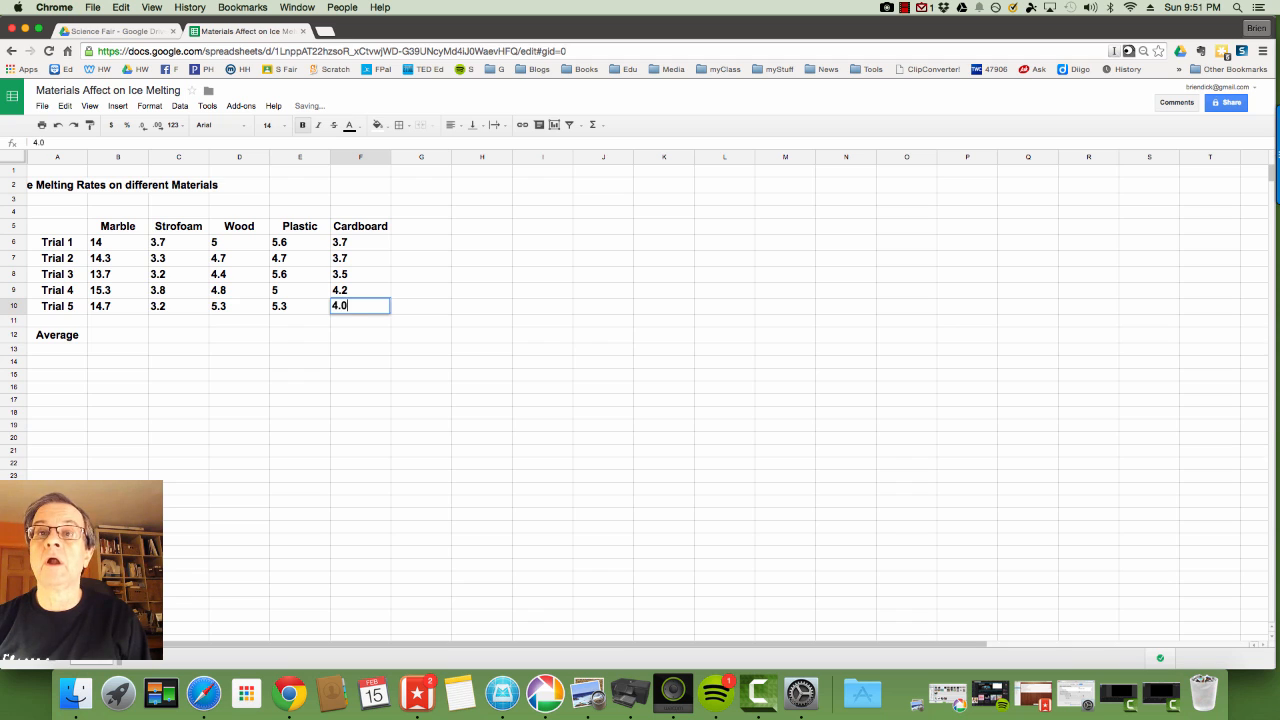
pyautogui.press('Return')
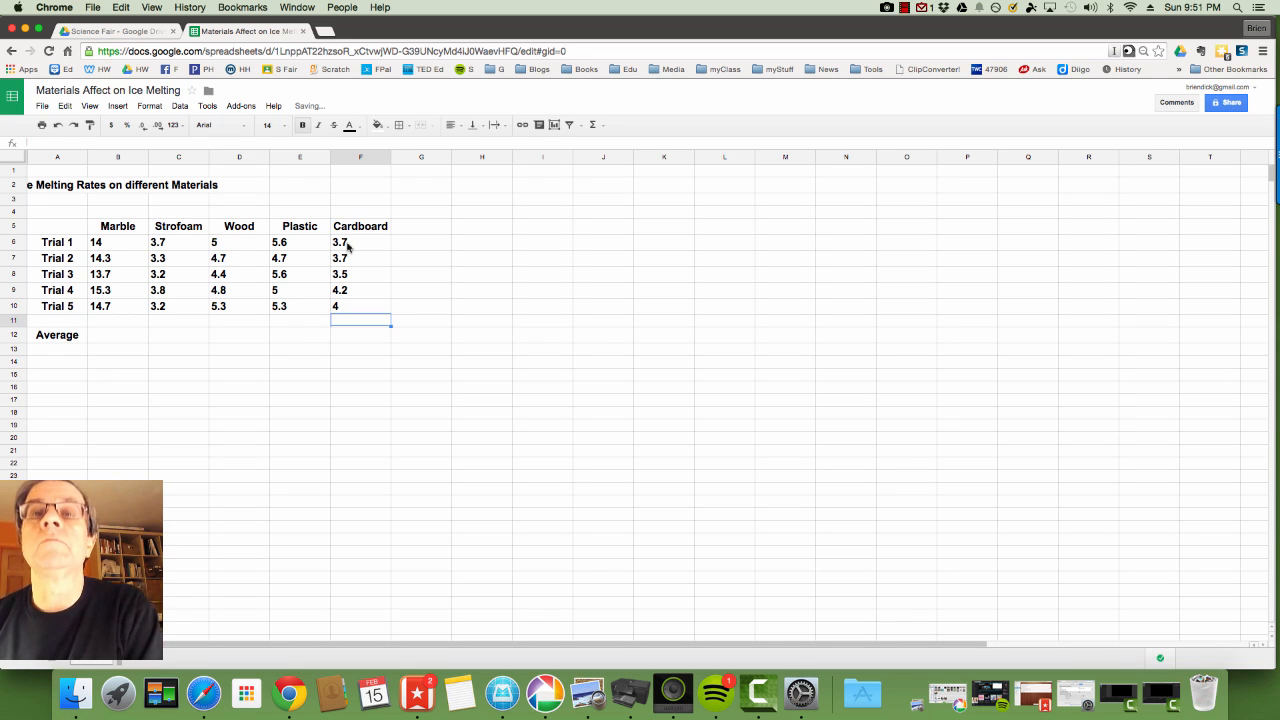
# Right-align the 25 trial times in B6:F10.
pyautogui.click(122, 249)
pyautogui.moveTo(120, 245); pyautogui.dragTo(350, 313)
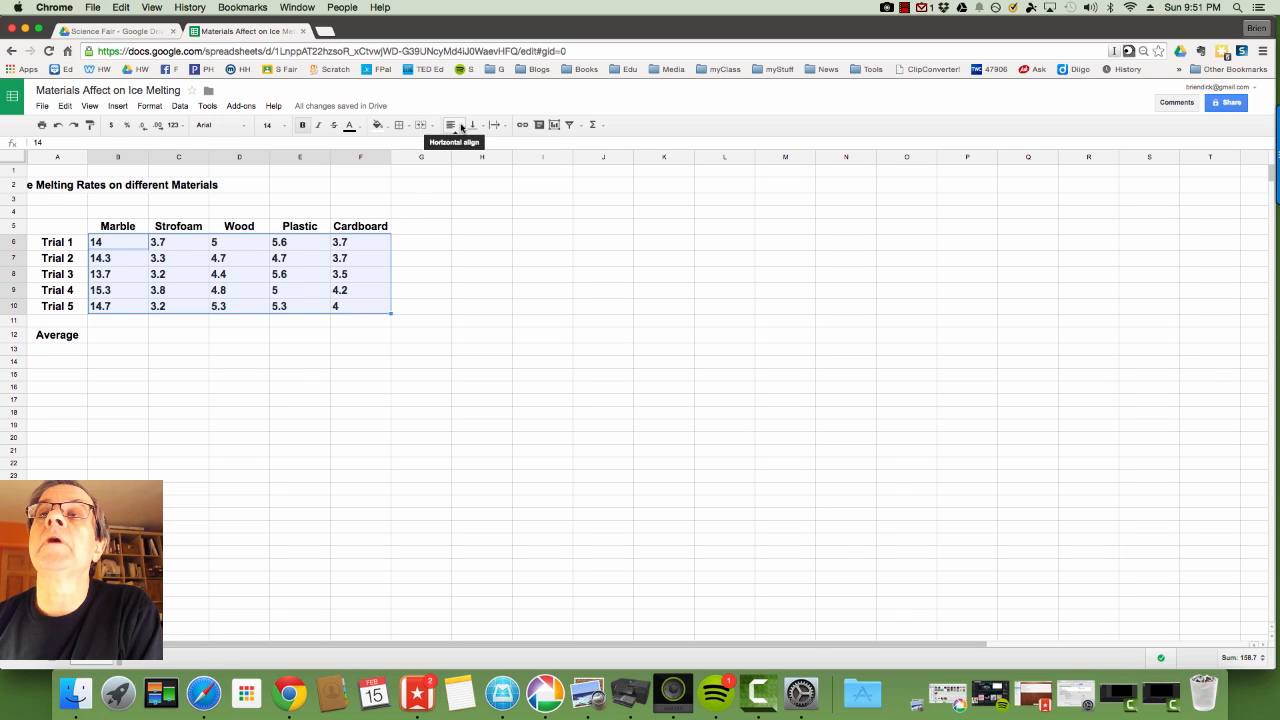
pyautogui.click(460, 126)
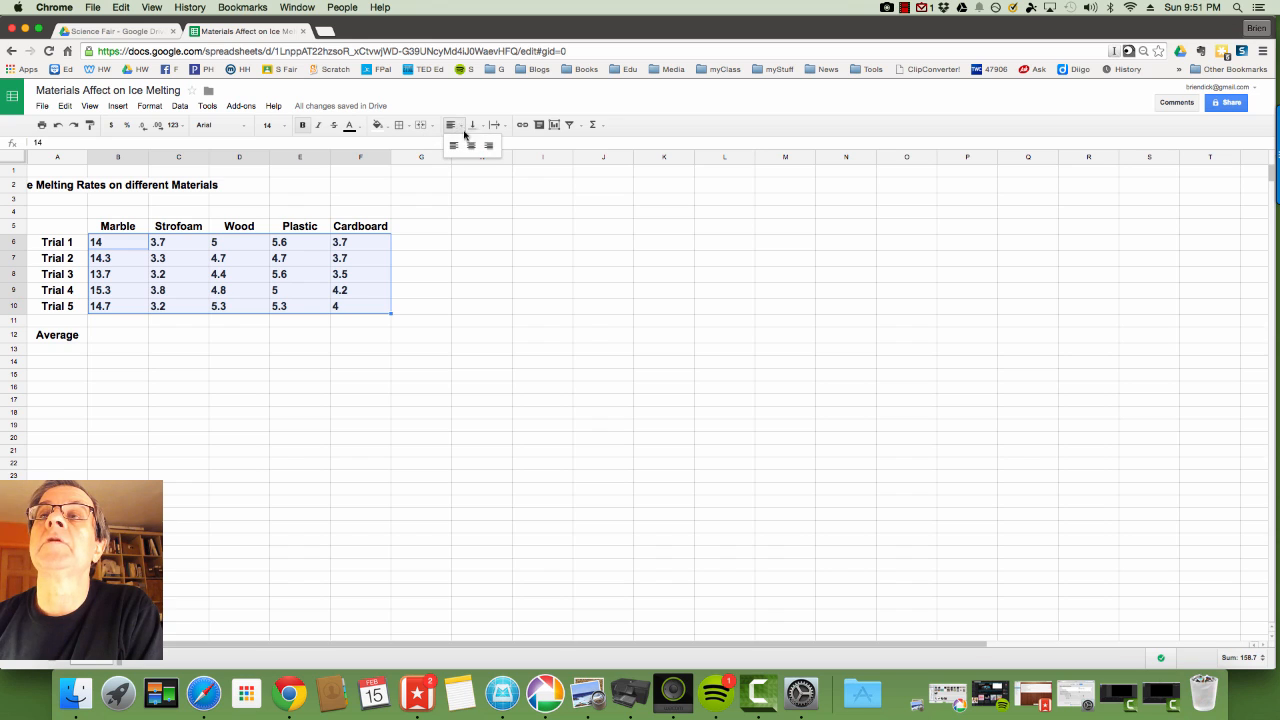
pyautogui.click(489, 147)
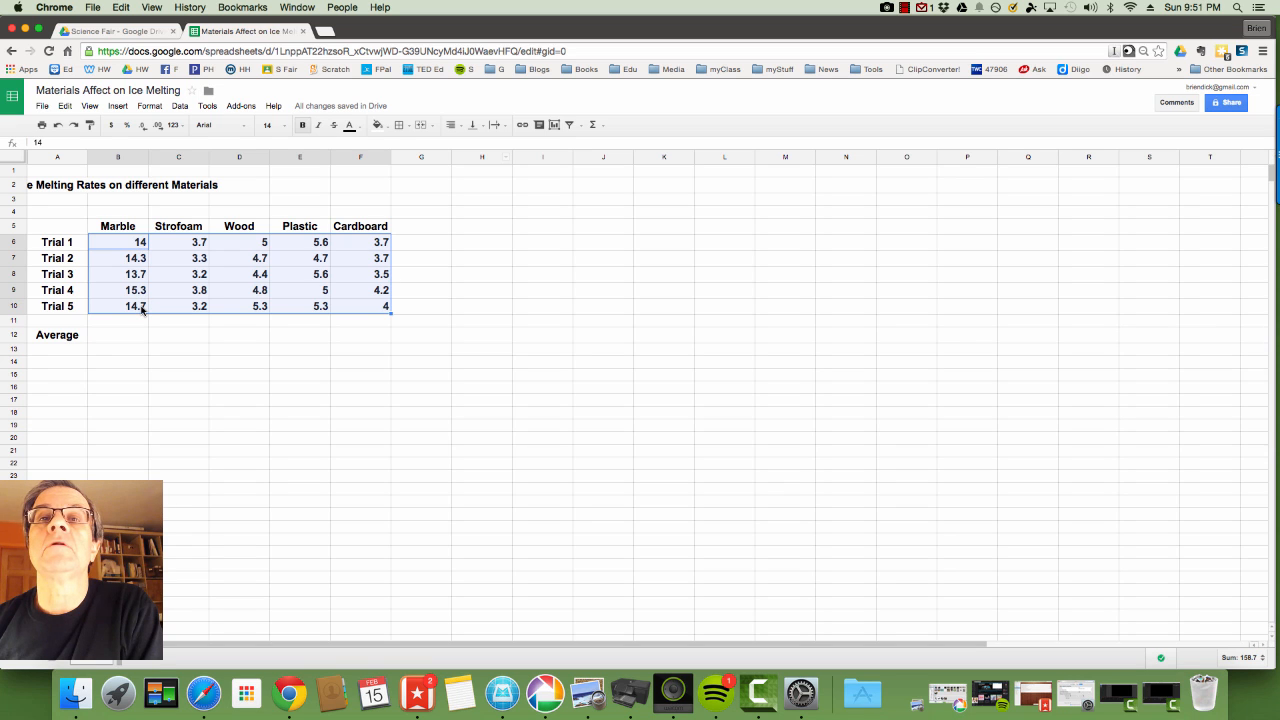
pyautogui.click(140, 246)
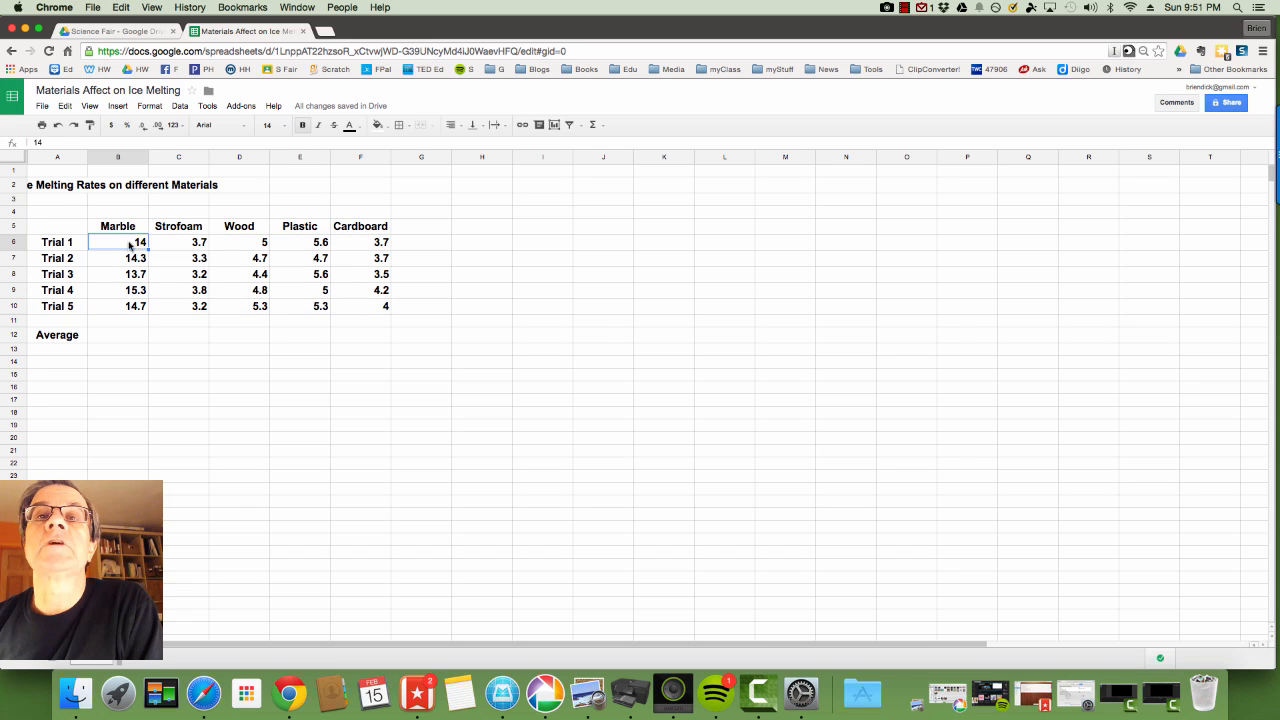
pyautogui.click(365, 310)
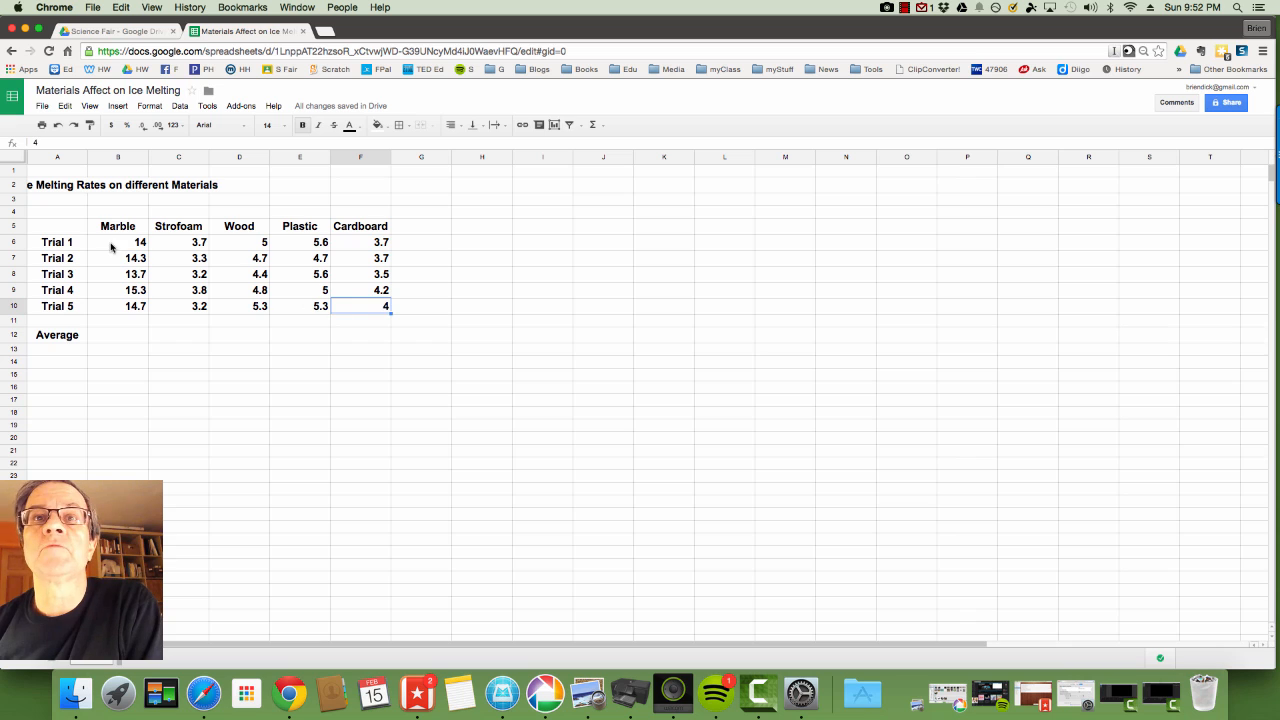
# Increase B6:F12 to one decimal place so values like 4 show as 4.0.
pyautogui.moveTo(112, 245); pyautogui.dragTo(386, 342)
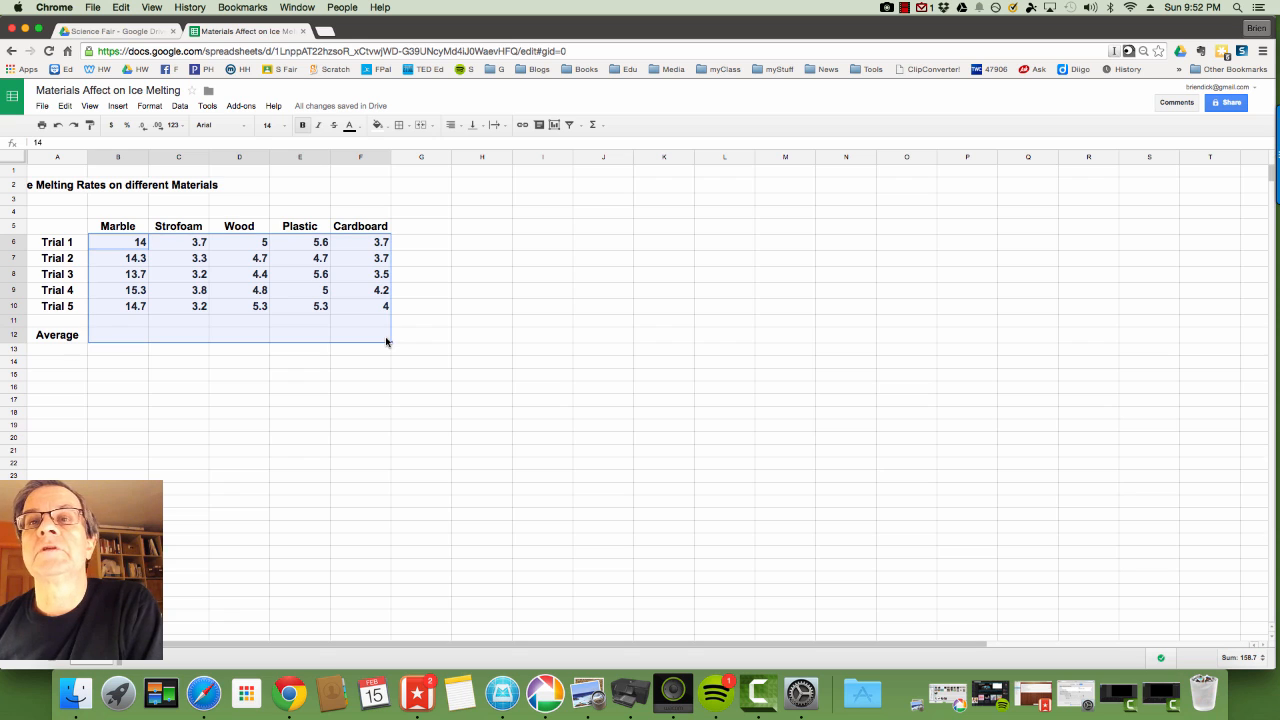
pyautogui.click(160, 131)
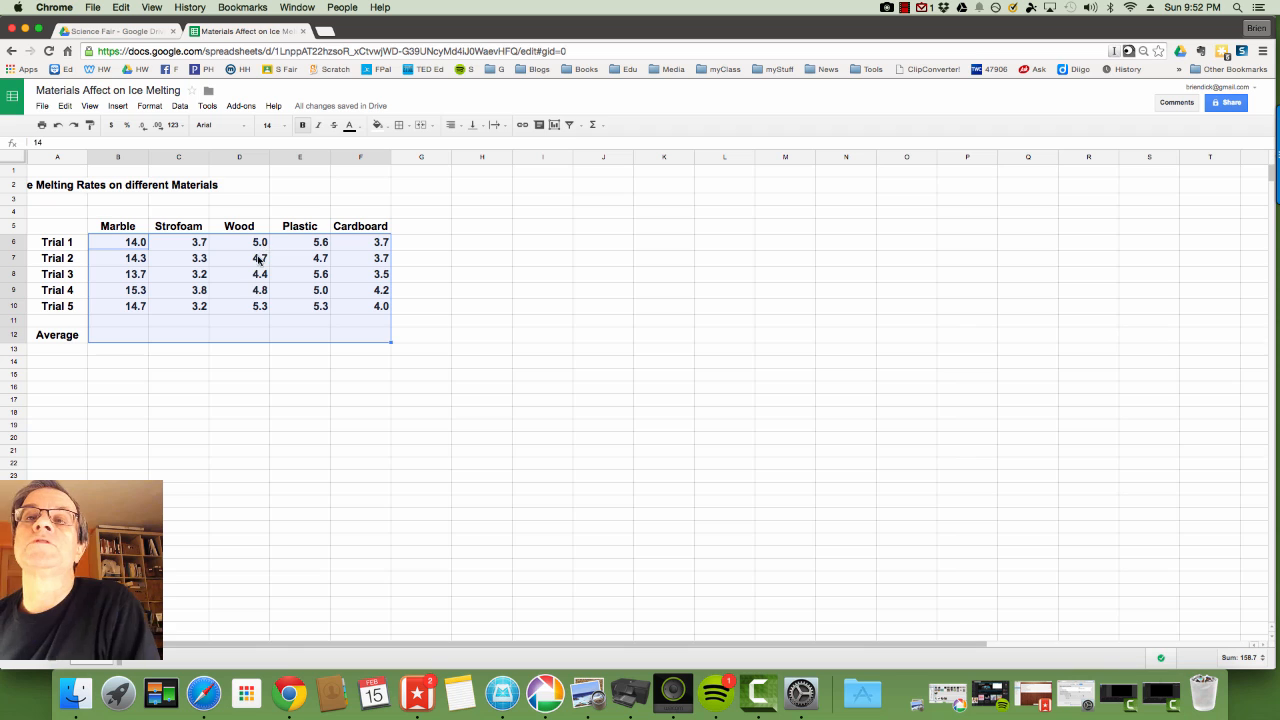
pyautogui.click(371, 319)
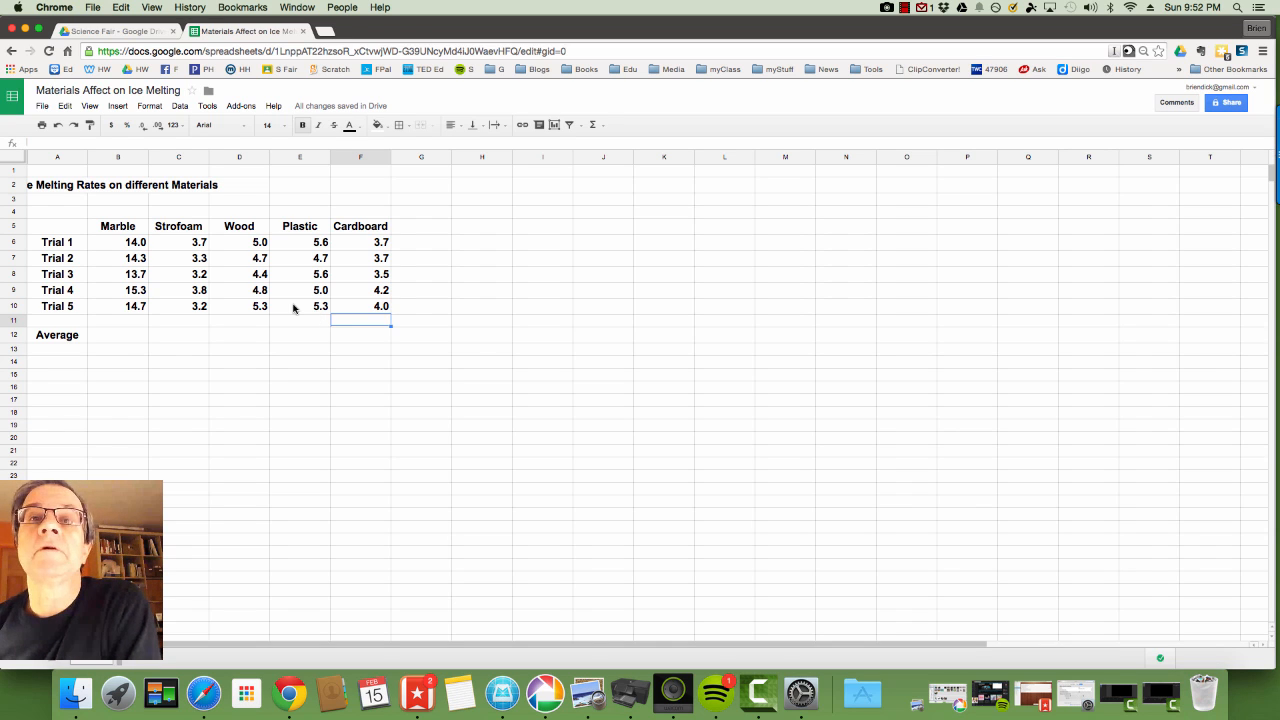
pyautogui.click(141, 340)
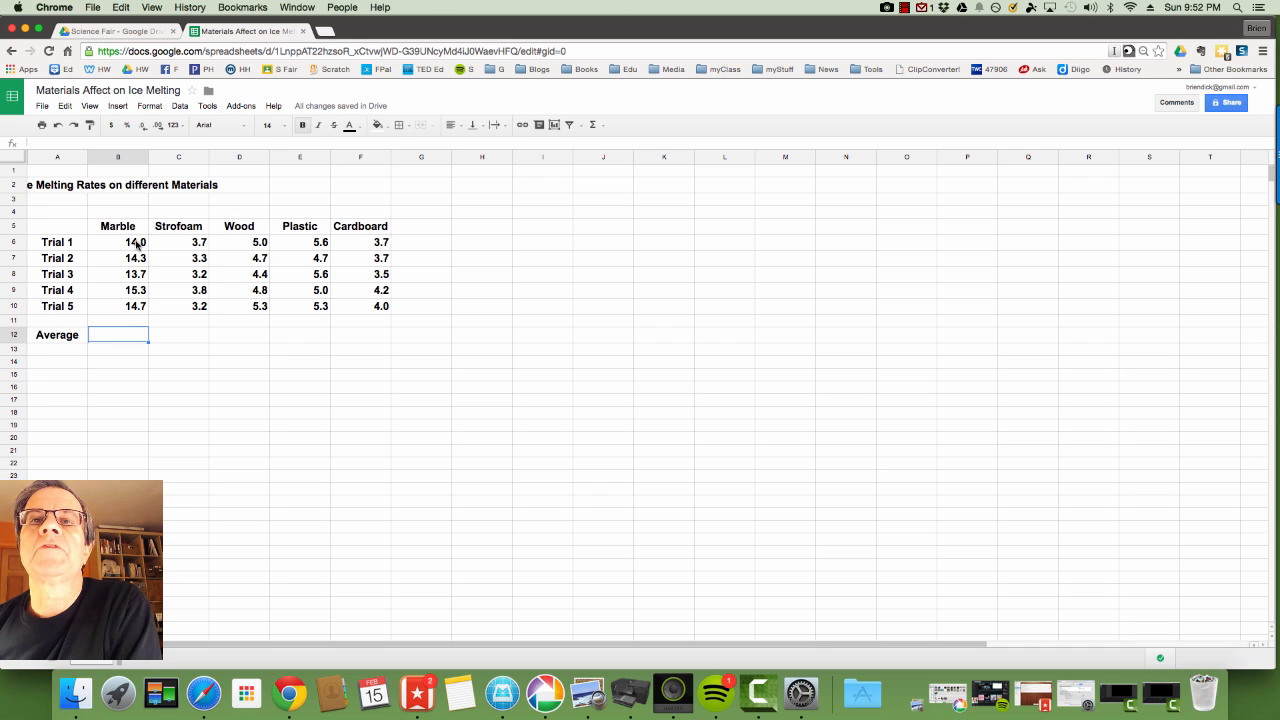
# Put =AVERAGE(B6:B10) in B12 to show Marble's average of 14.4.
pyautogui.moveTo(137, 244); pyautogui.dragTo(137, 303)
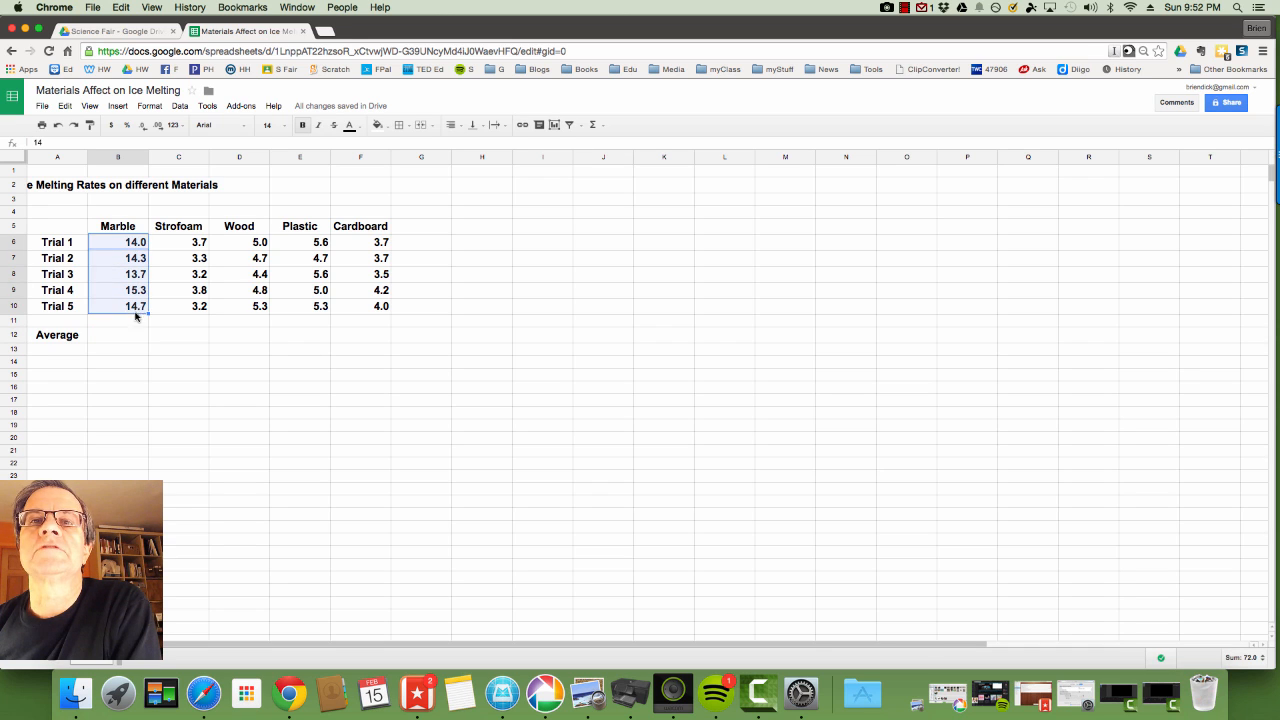
pyautogui.click(131, 335)
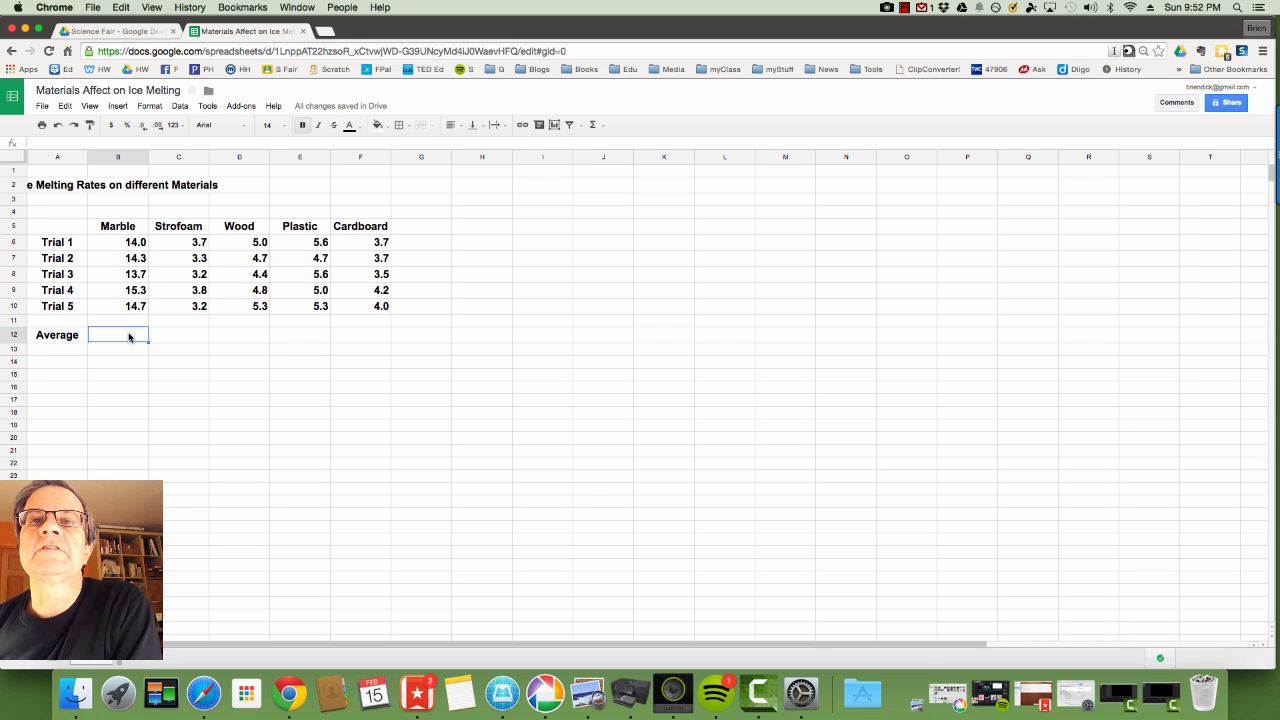
pyautogui.click(118, 106)
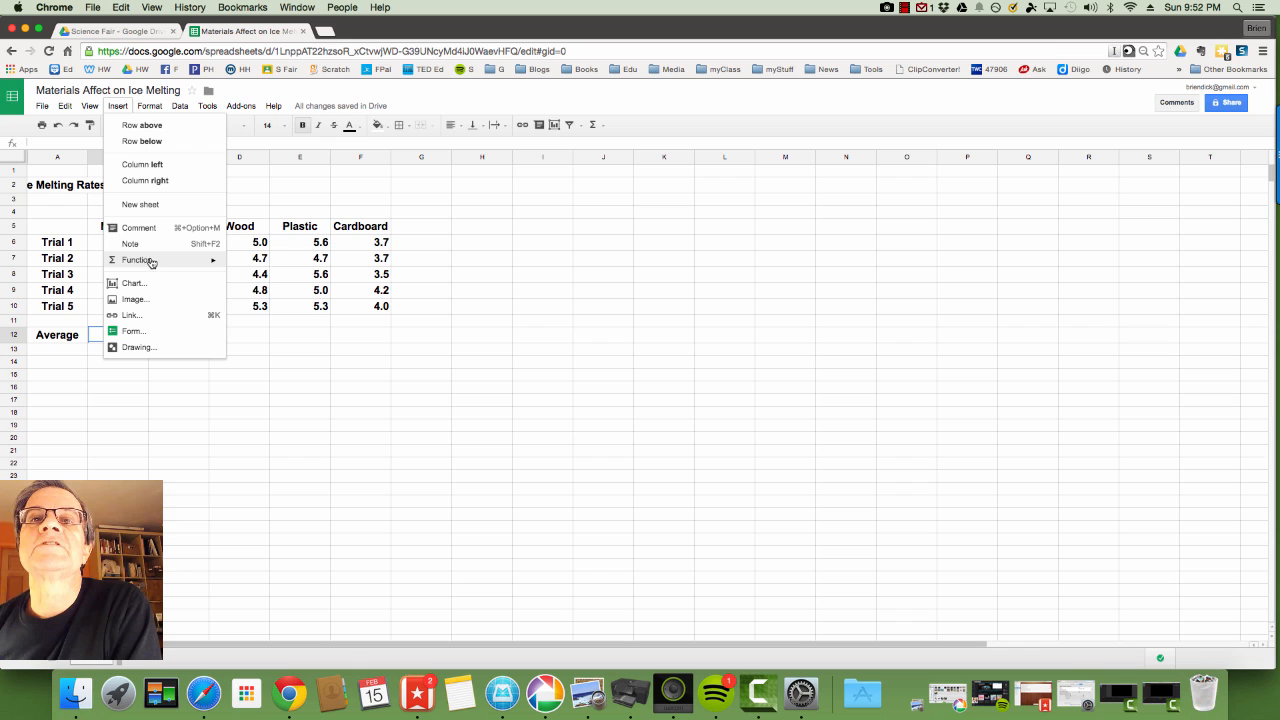
pyautogui.moveTo(152, 262)
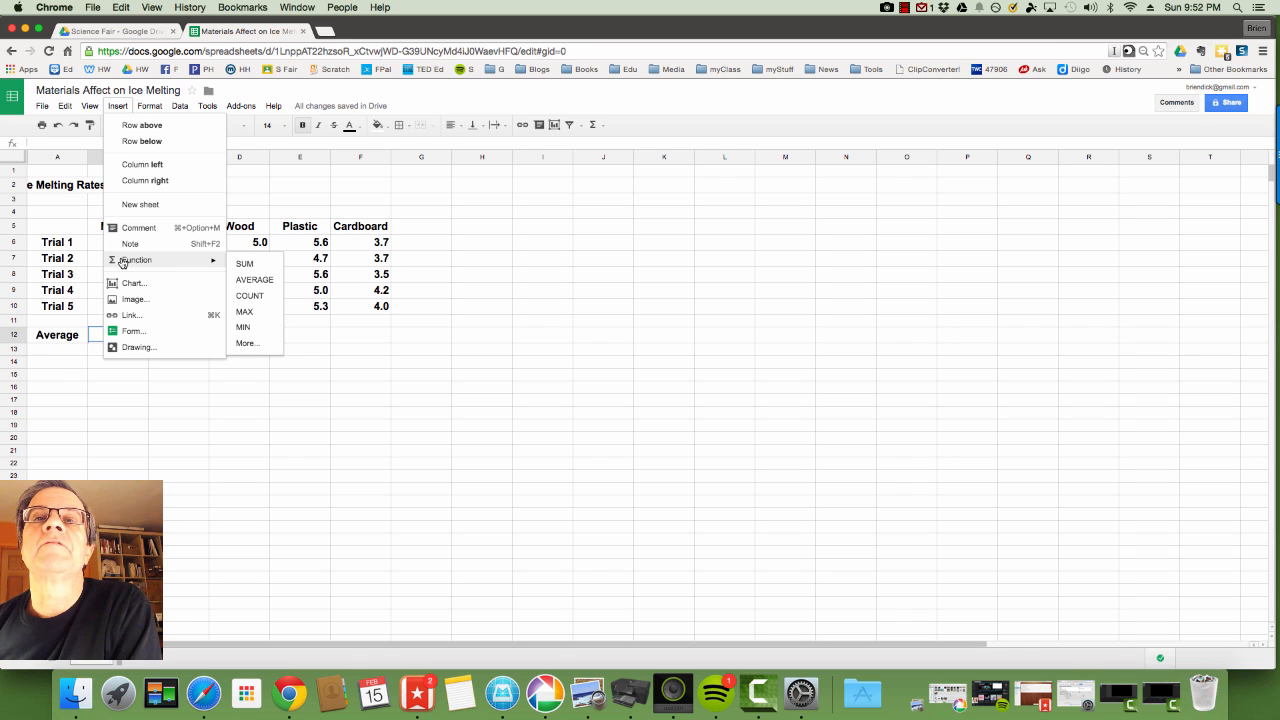
pyautogui.click(263, 283)
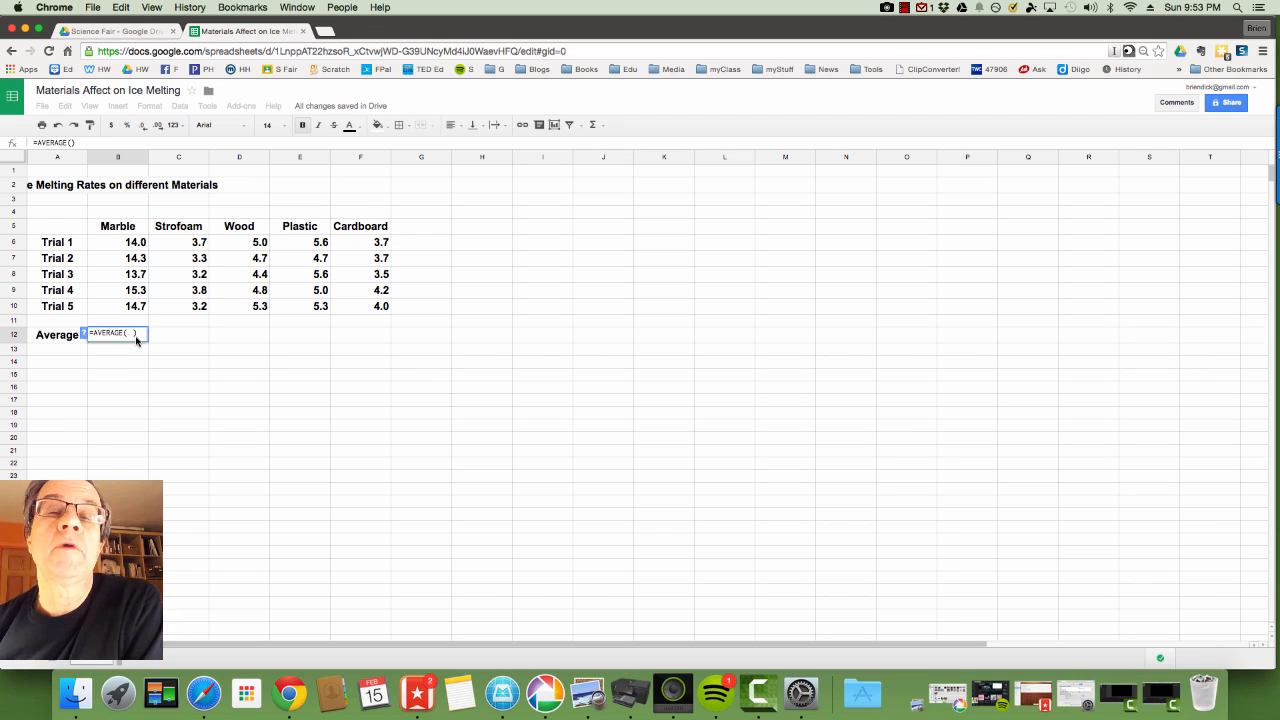
pyautogui.click(137, 246)
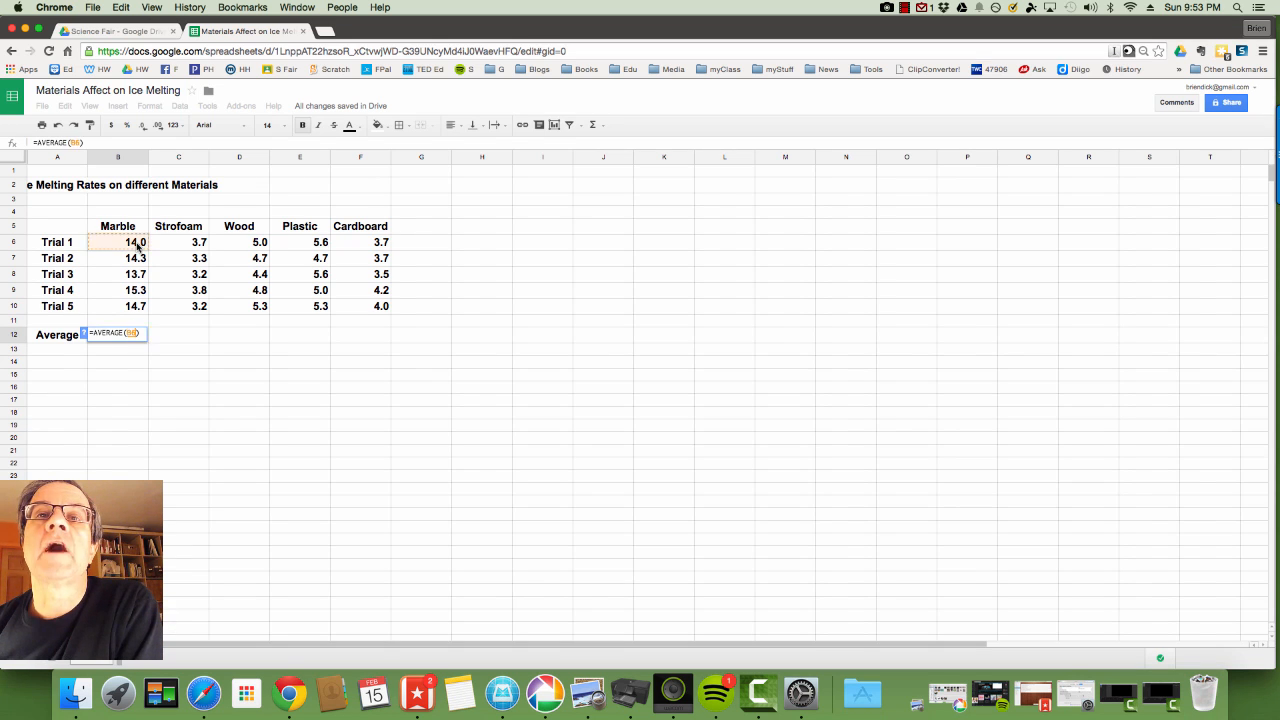
pyautogui.moveTo(137, 246); pyautogui.dragTo(137, 311)
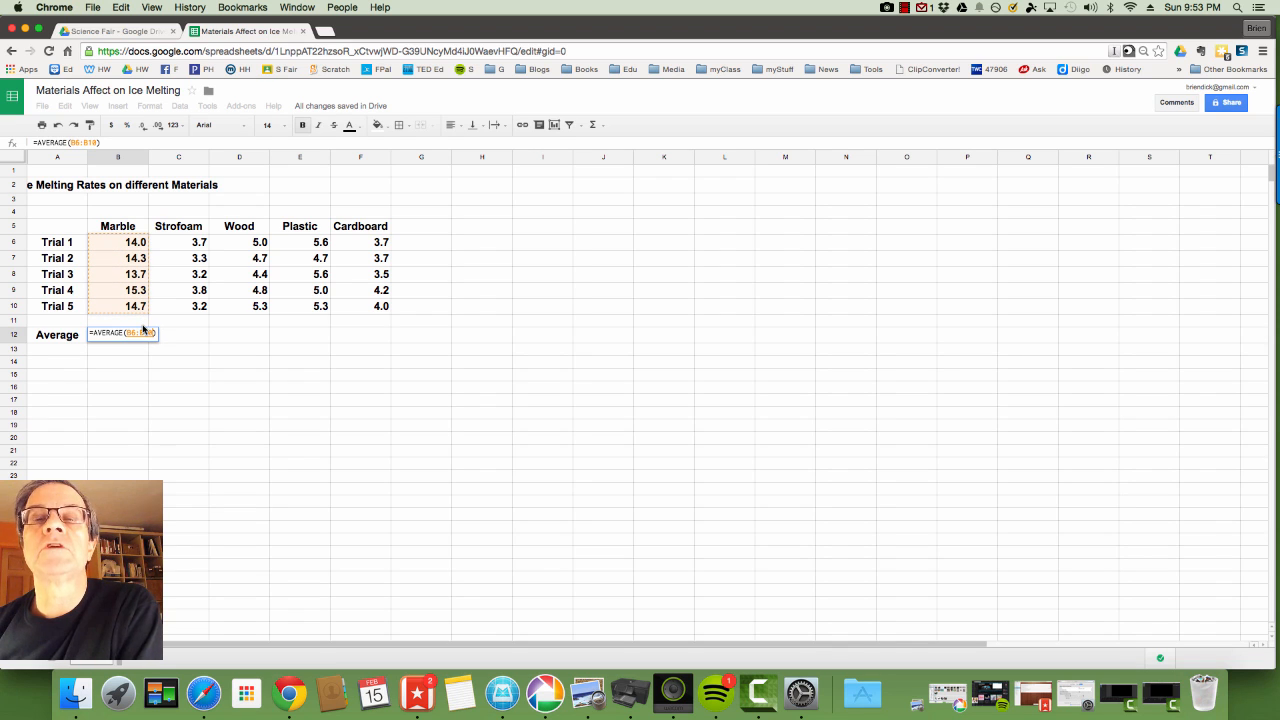
pyautogui.press('Return')
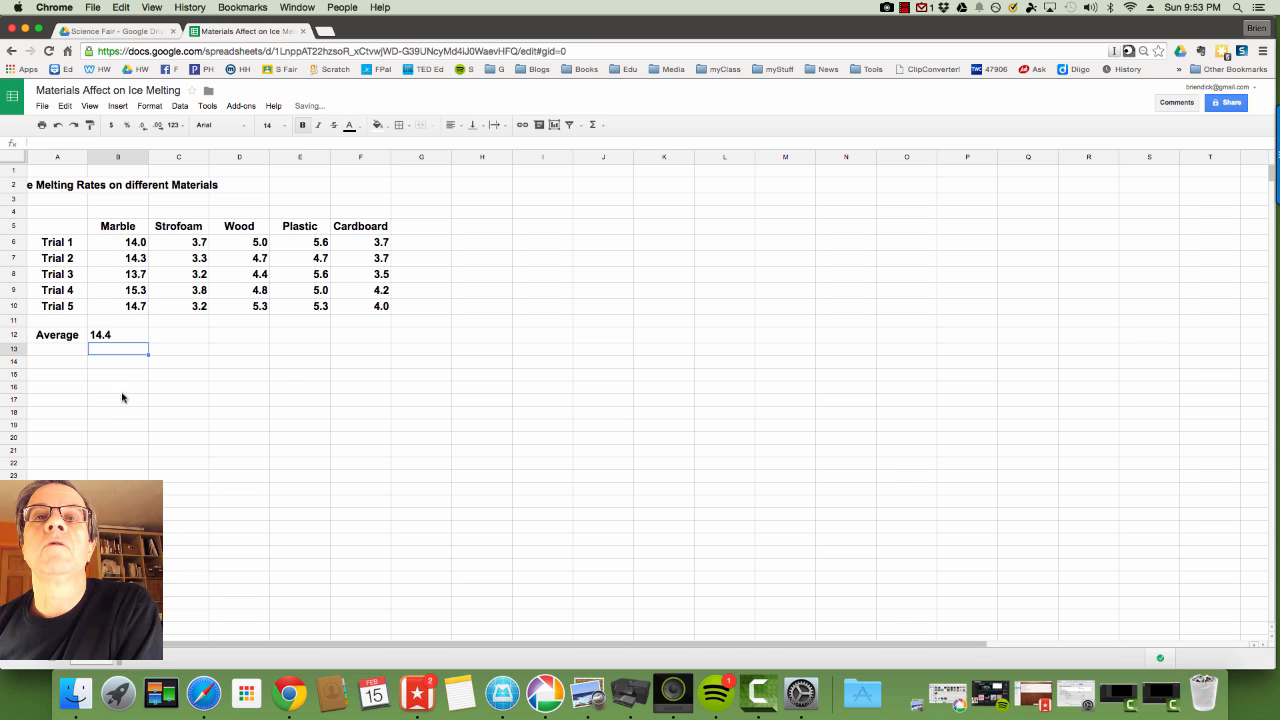
# Right-align the Average row cells B12:F12.
pyautogui.moveTo(123, 337); pyautogui.dragTo(368, 343)
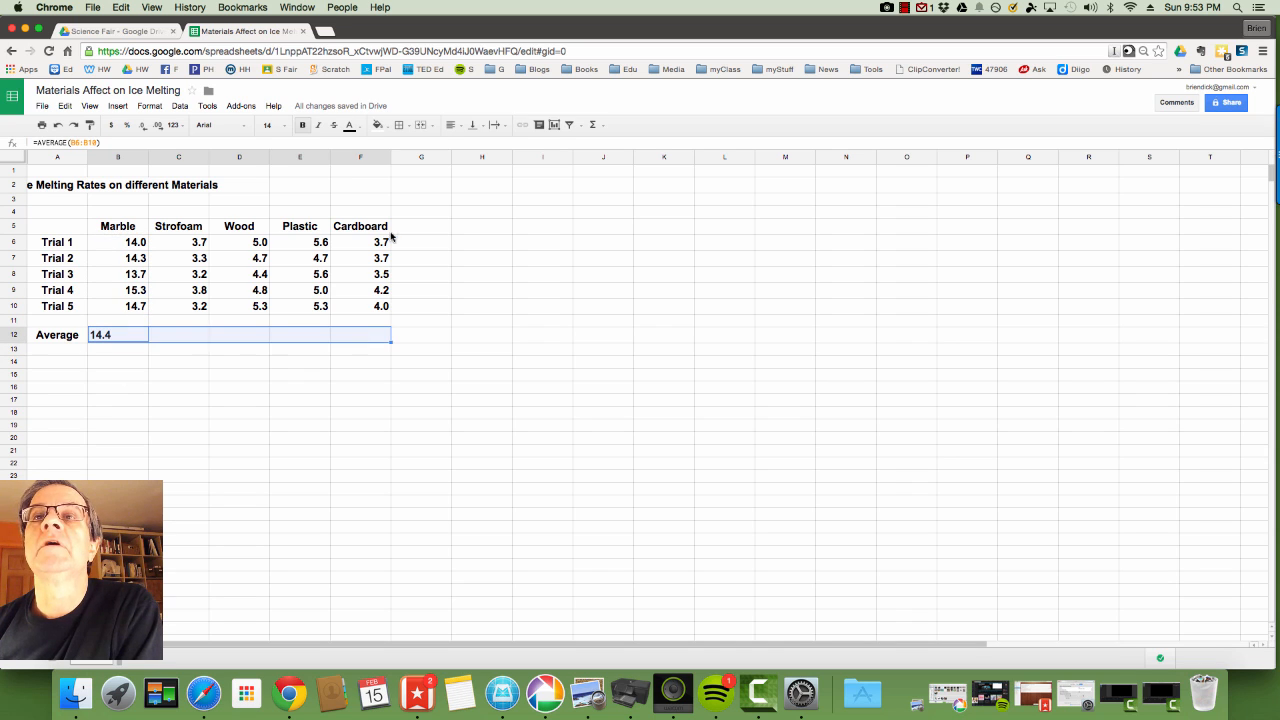
pyautogui.click(451, 124)
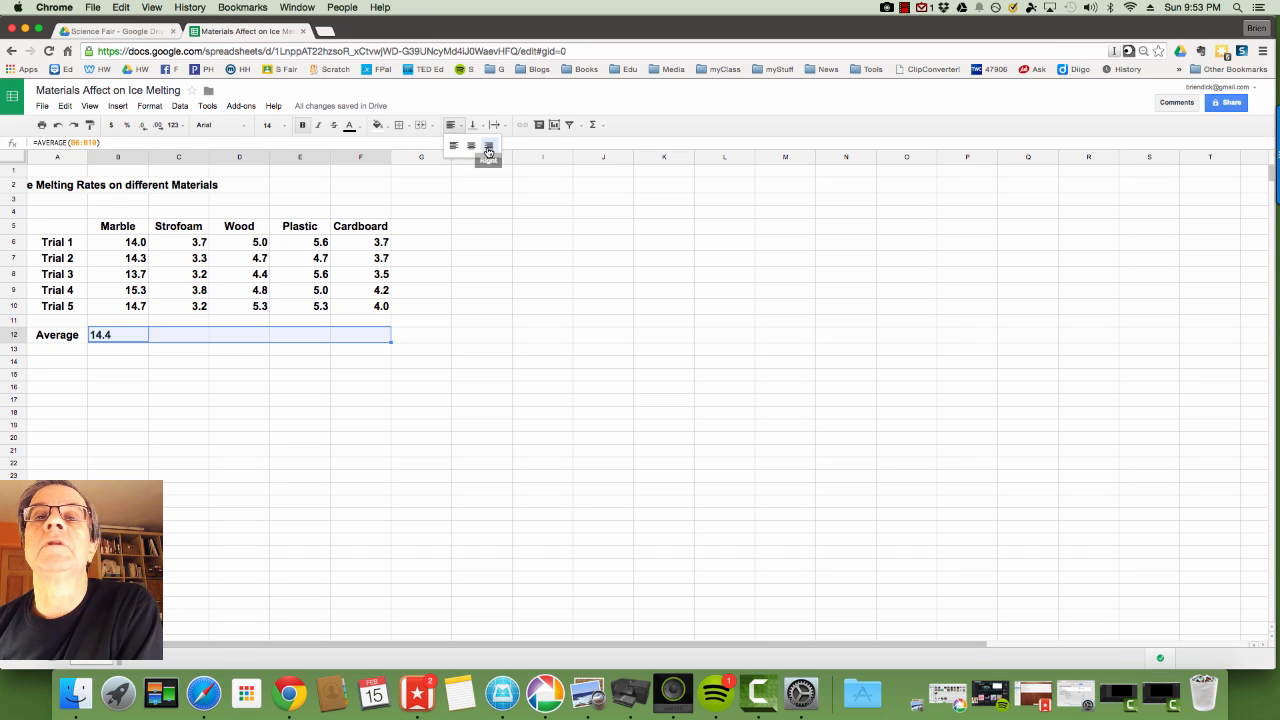
pyautogui.click(488, 147)
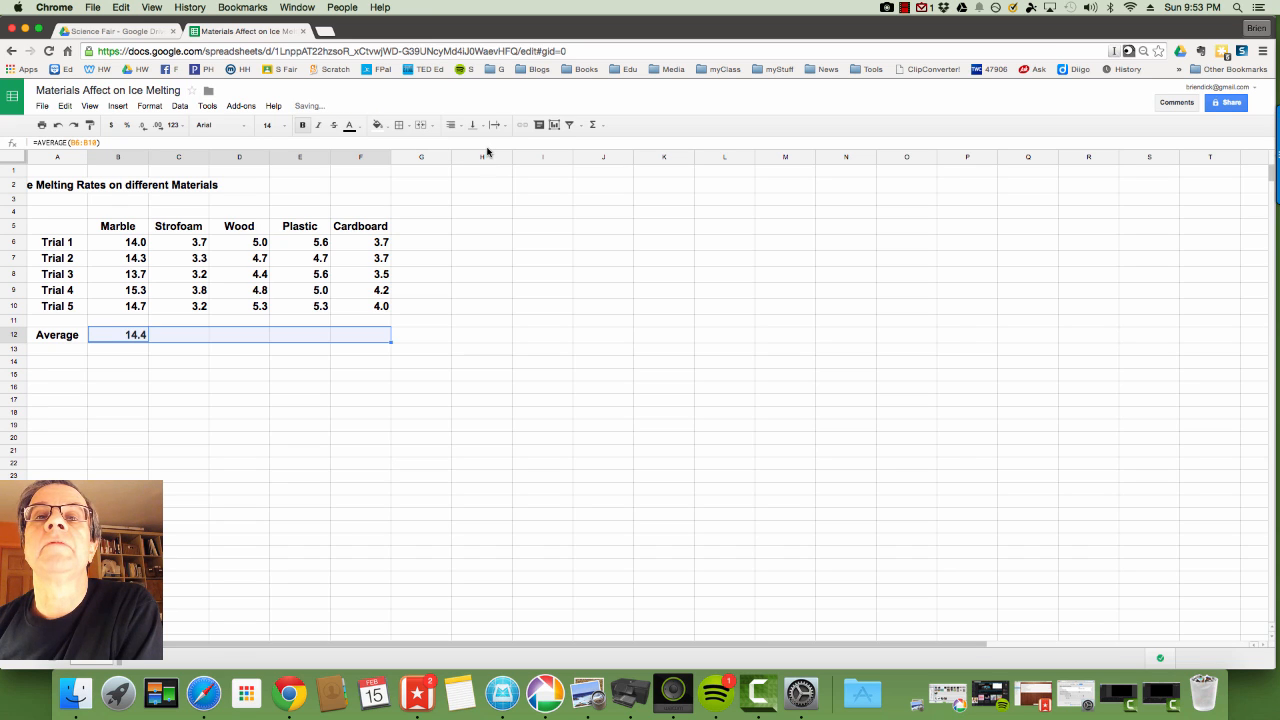
pyautogui.click(181, 340)
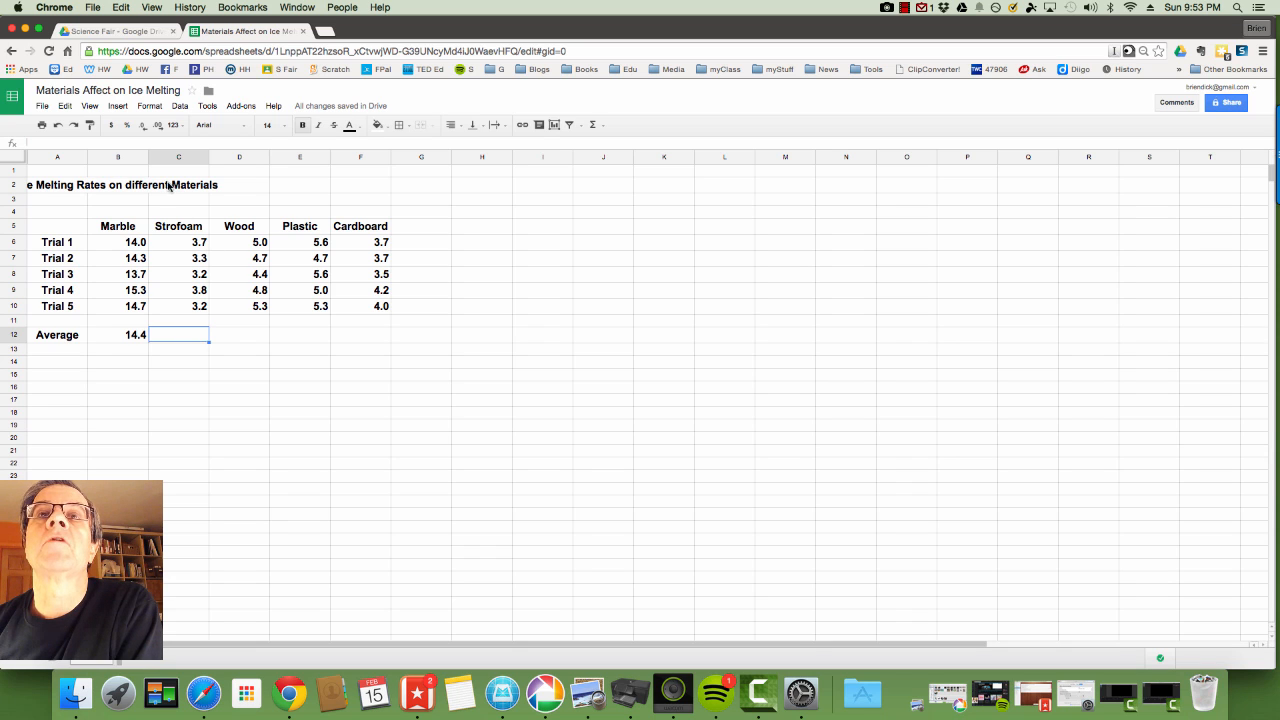
# Insert an AVERAGE of C6:C10 in C12, giving Strofoam's 3.4.
pyautogui.click(118, 108)
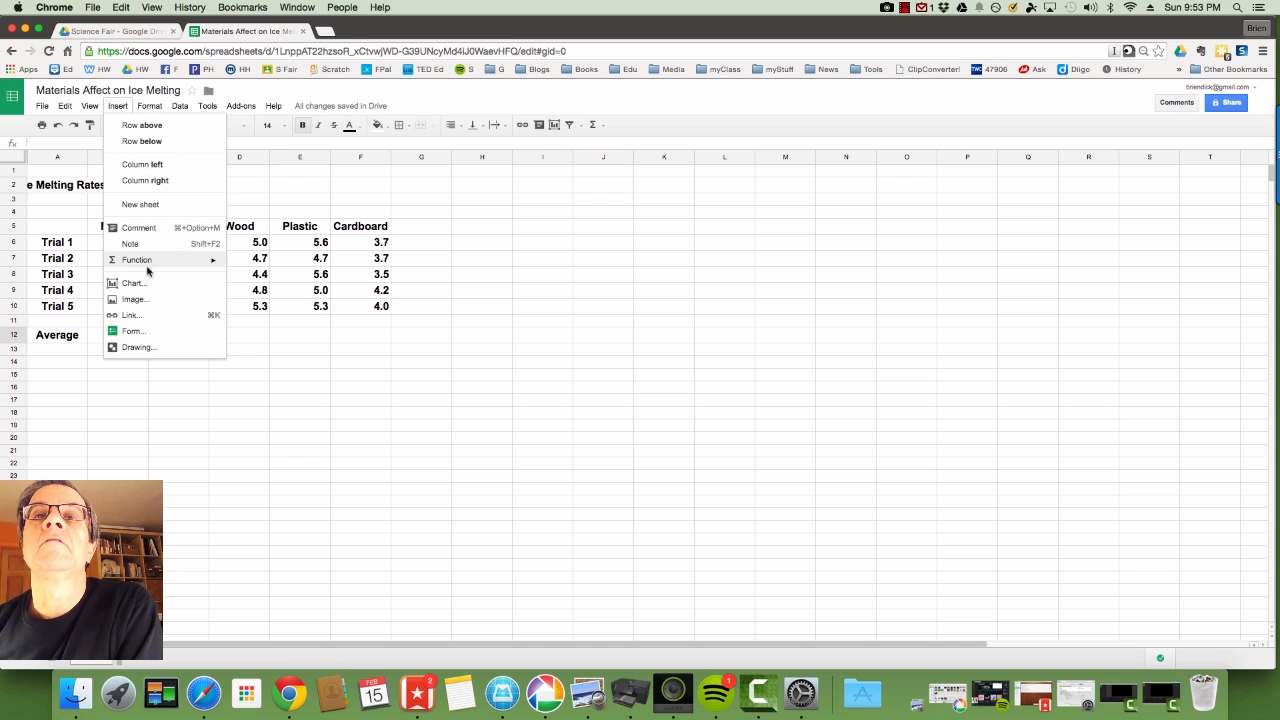
pyautogui.moveTo(148, 263)
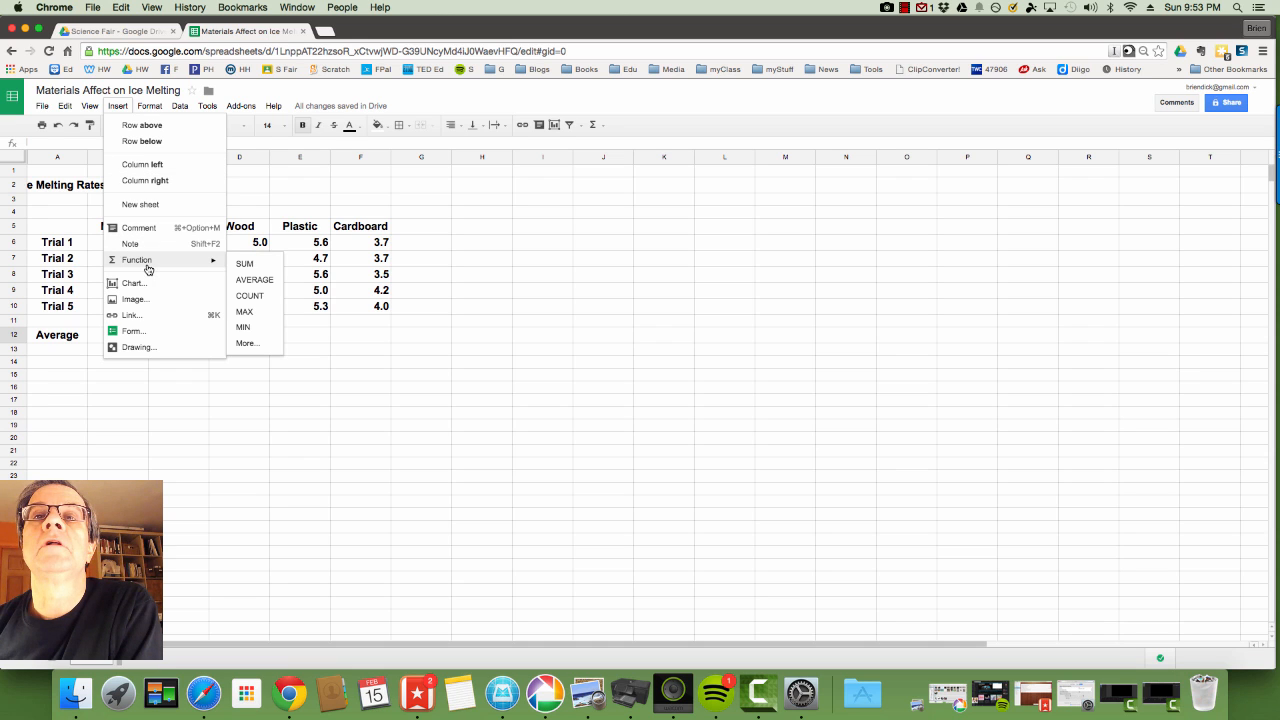
pyautogui.click(254, 280)
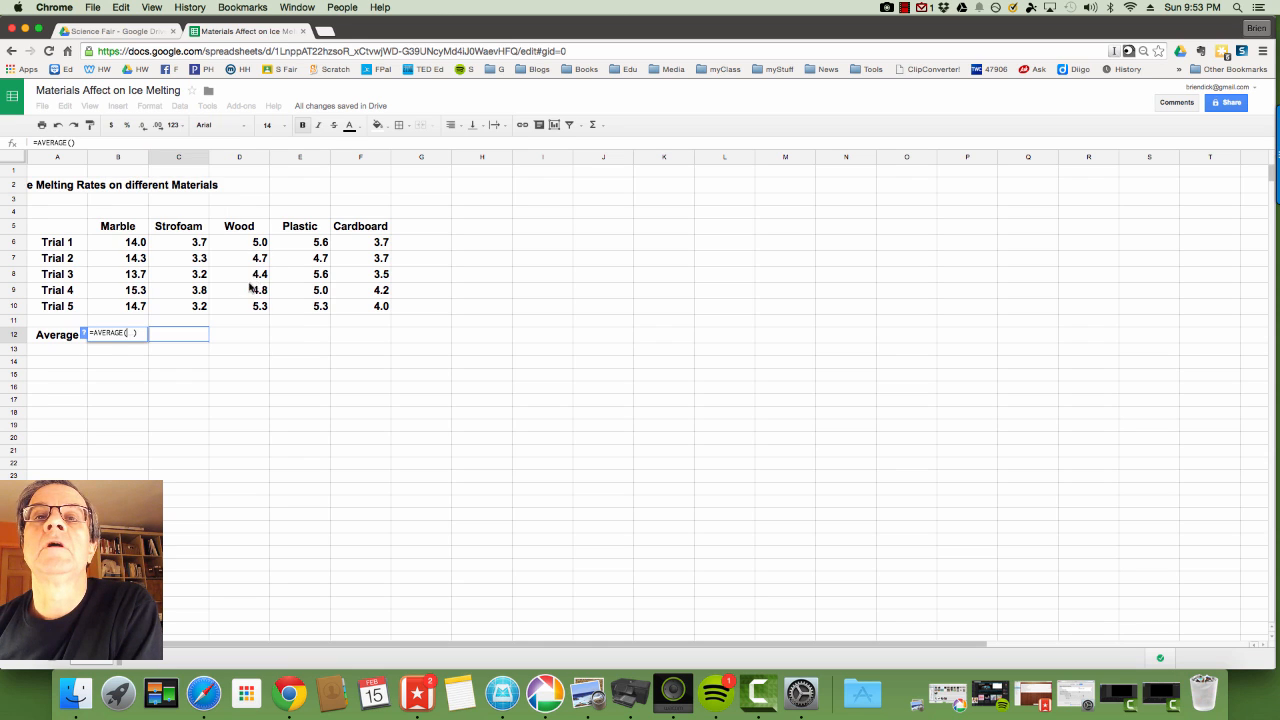
pyautogui.moveTo(191, 245); pyautogui.dragTo(194, 313)
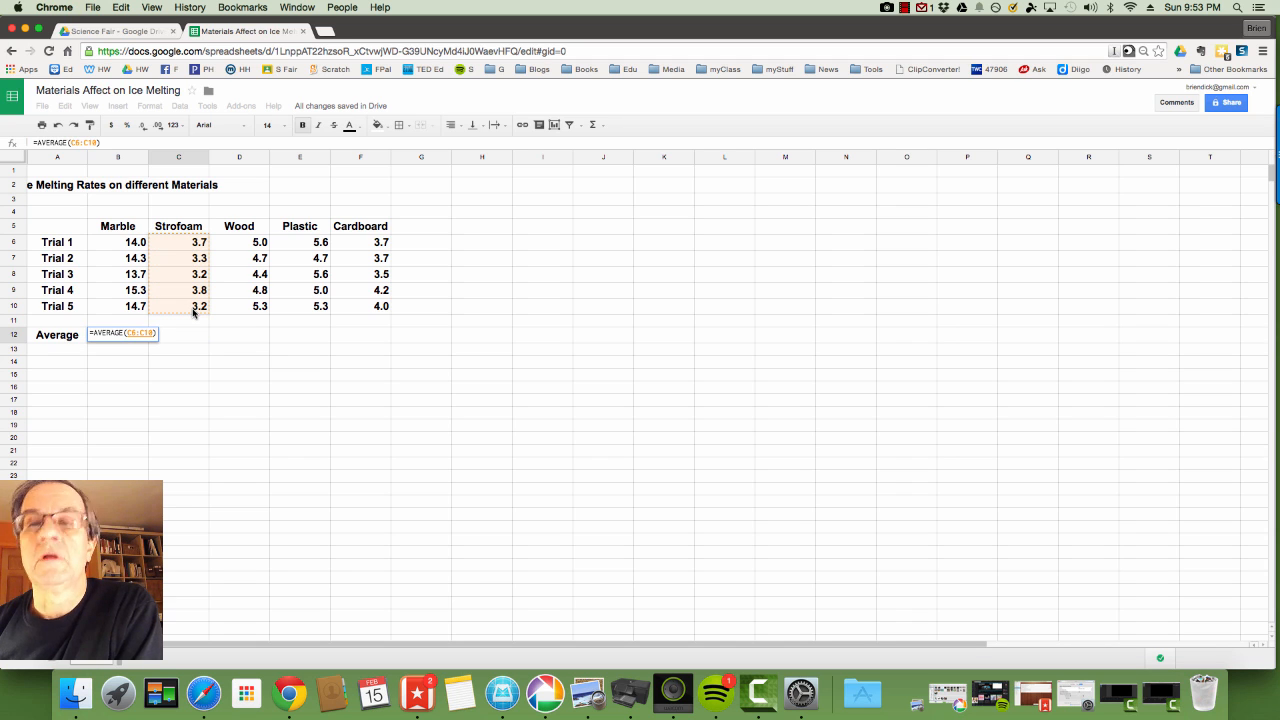
pyautogui.press('Return')
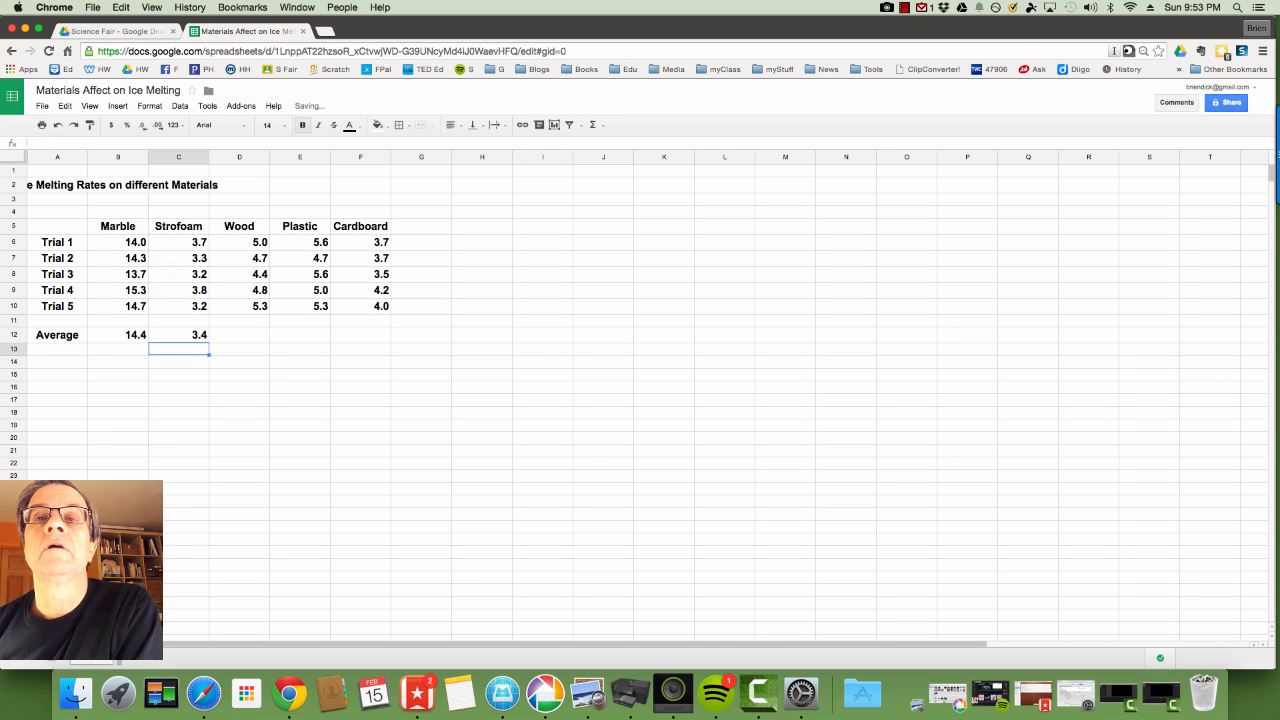
pyautogui.click(235, 341)
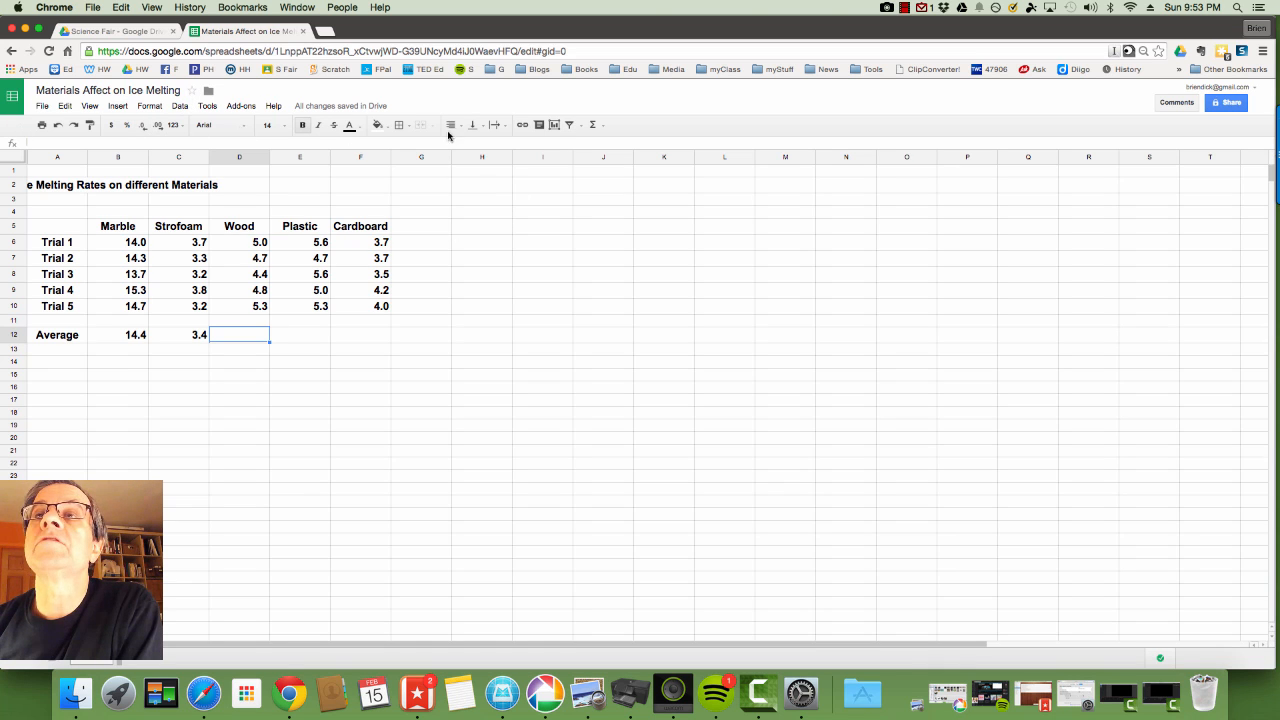
# Average D6:D10 in D12 to get Wood's 4.8.
pyautogui.click(601, 127)
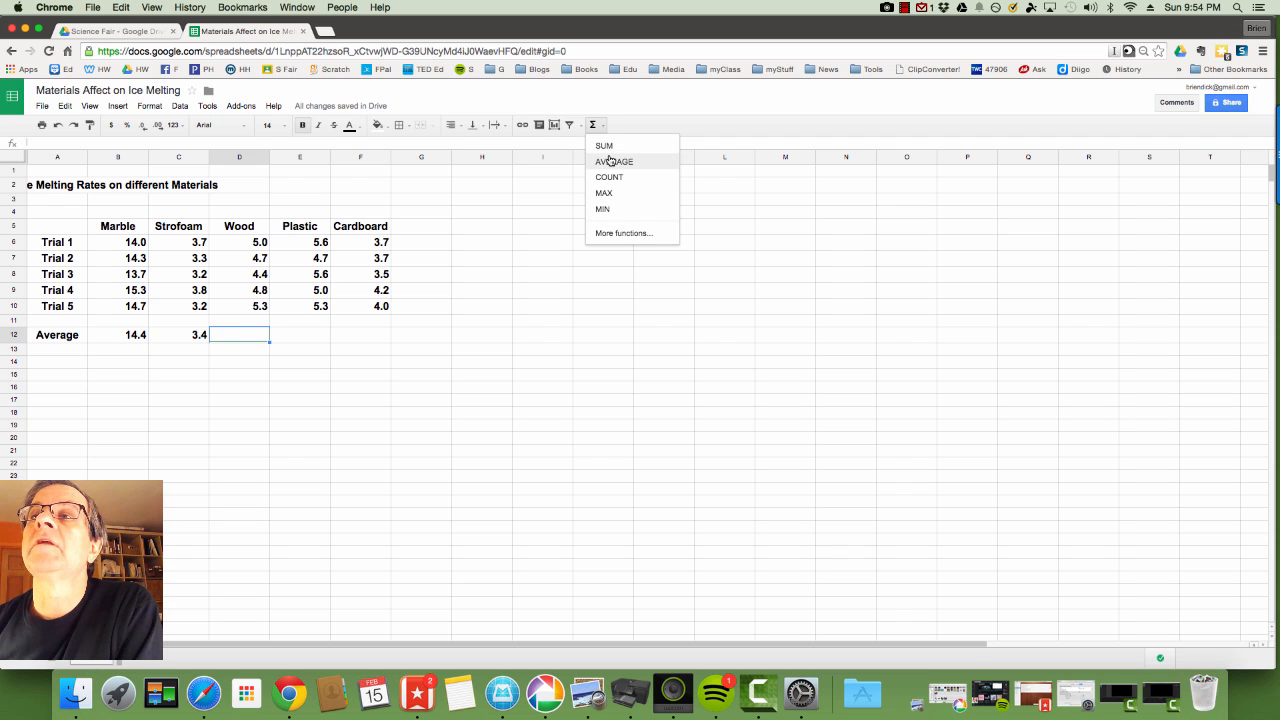
pyautogui.click(611, 162)
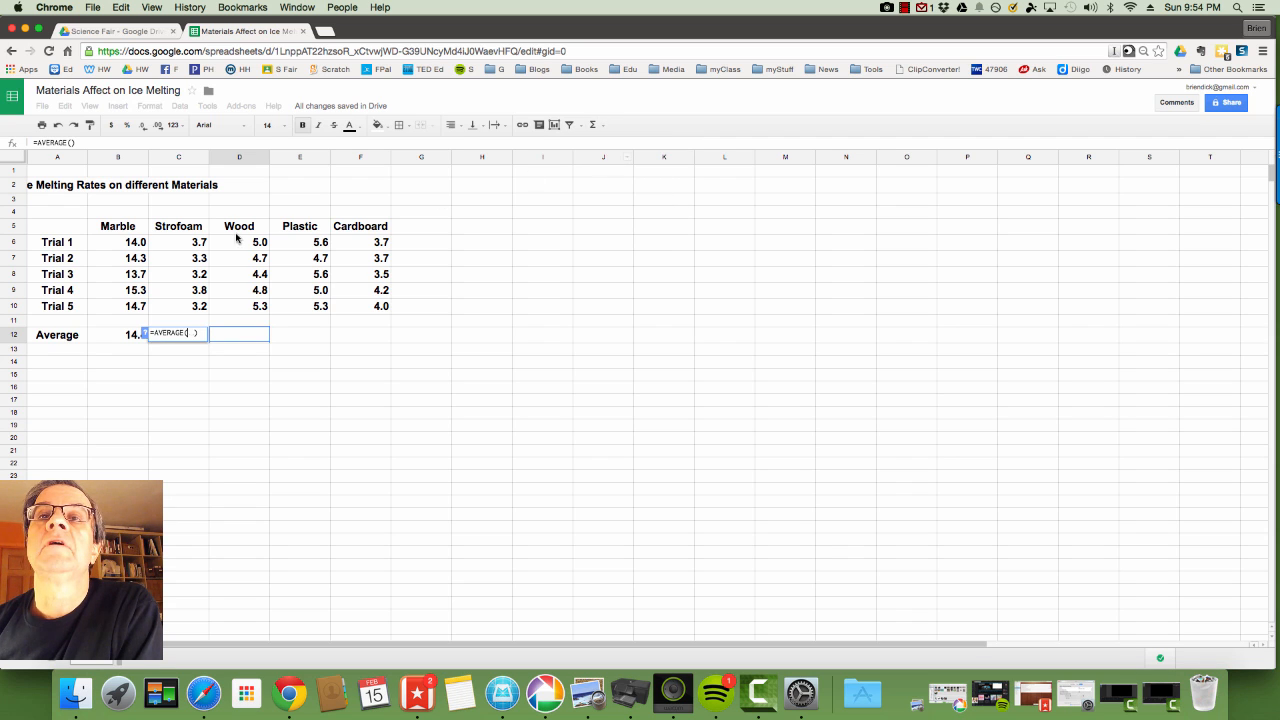
pyautogui.moveTo(252, 245); pyautogui.dragTo(254, 312)
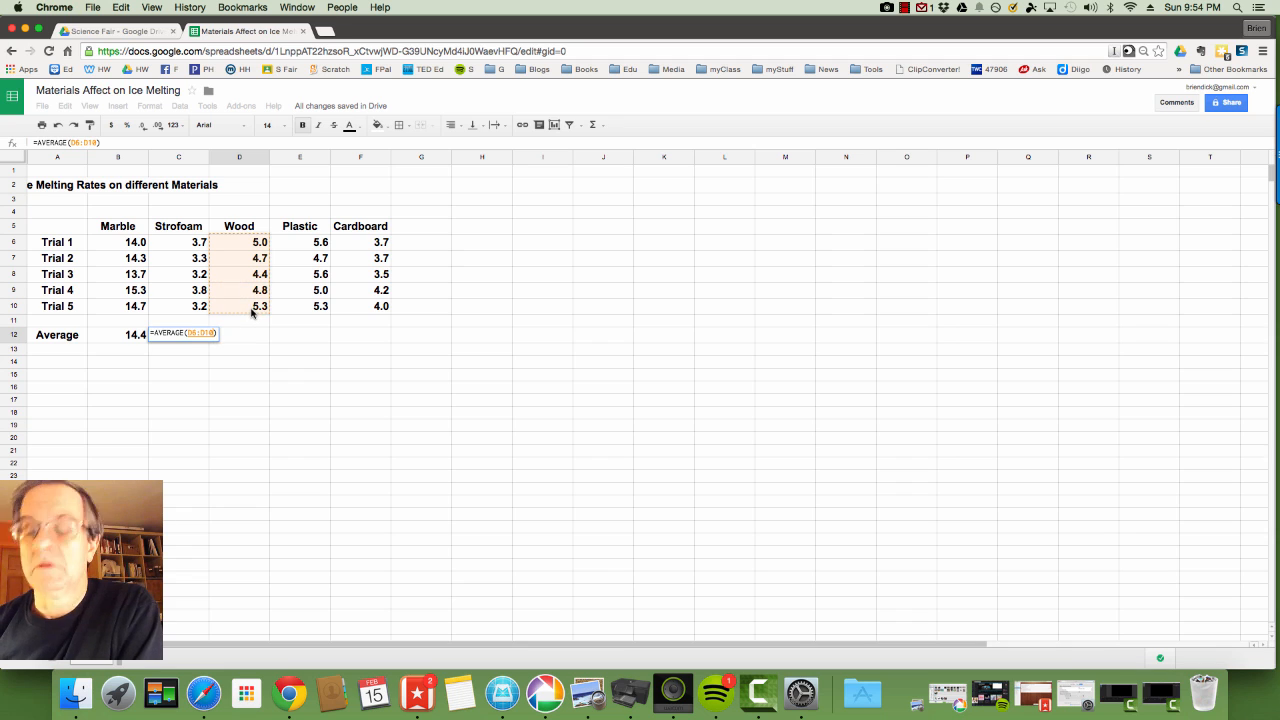
pyautogui.press('Return')
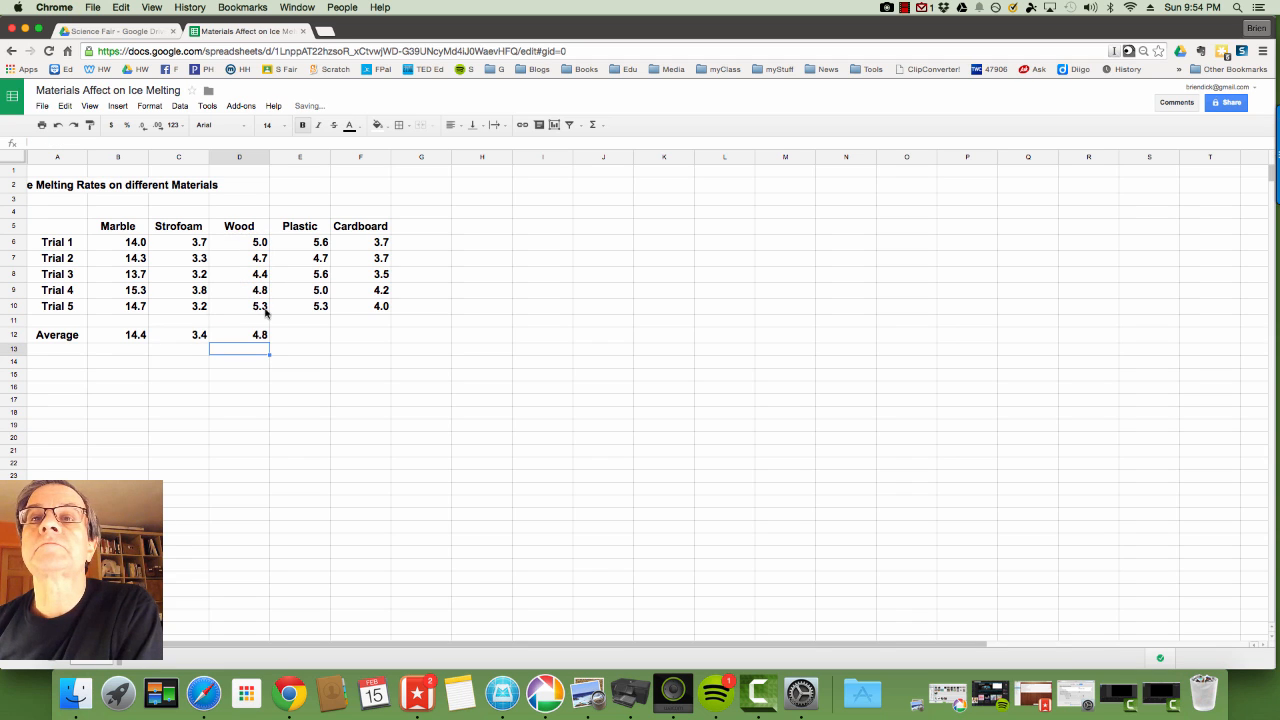
# Average E6:E10 in E12 to get Plastic's 5.2.
pyautogui.click(305, 339)
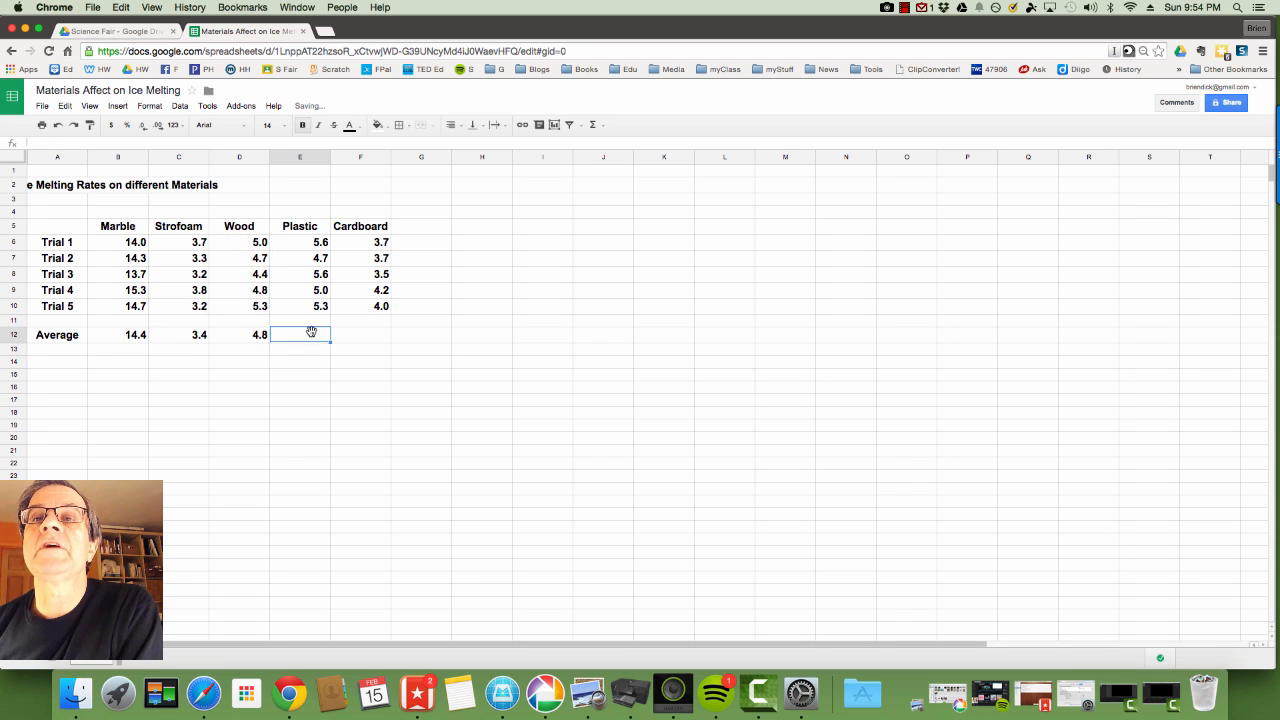
pyautogui.click(603, 127)
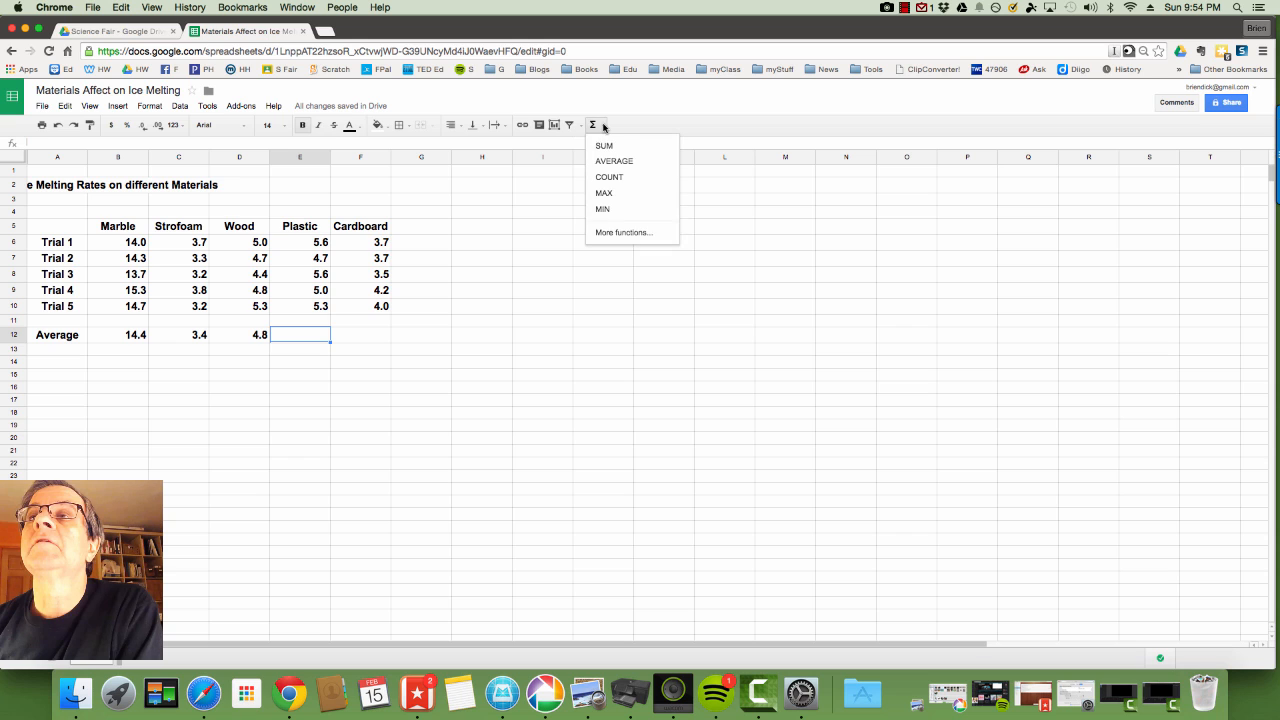
pyautogui.click(612, 168)
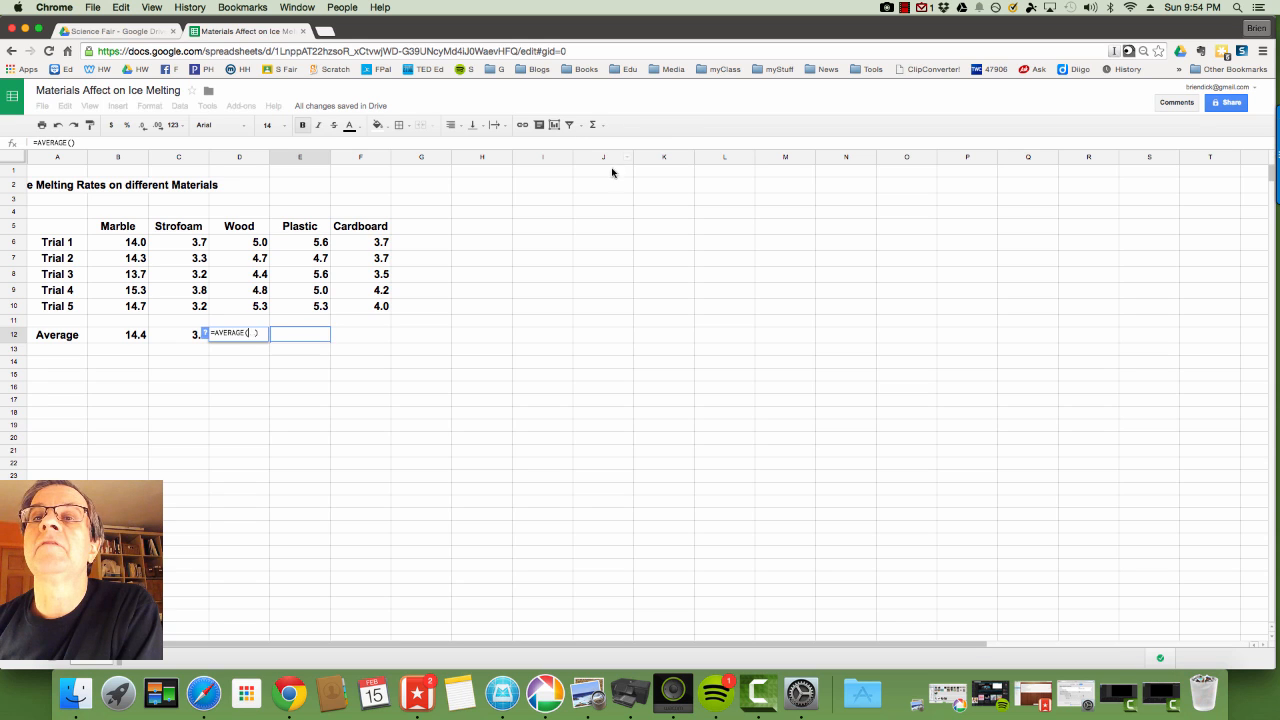
pyautogui.click(318, 244)
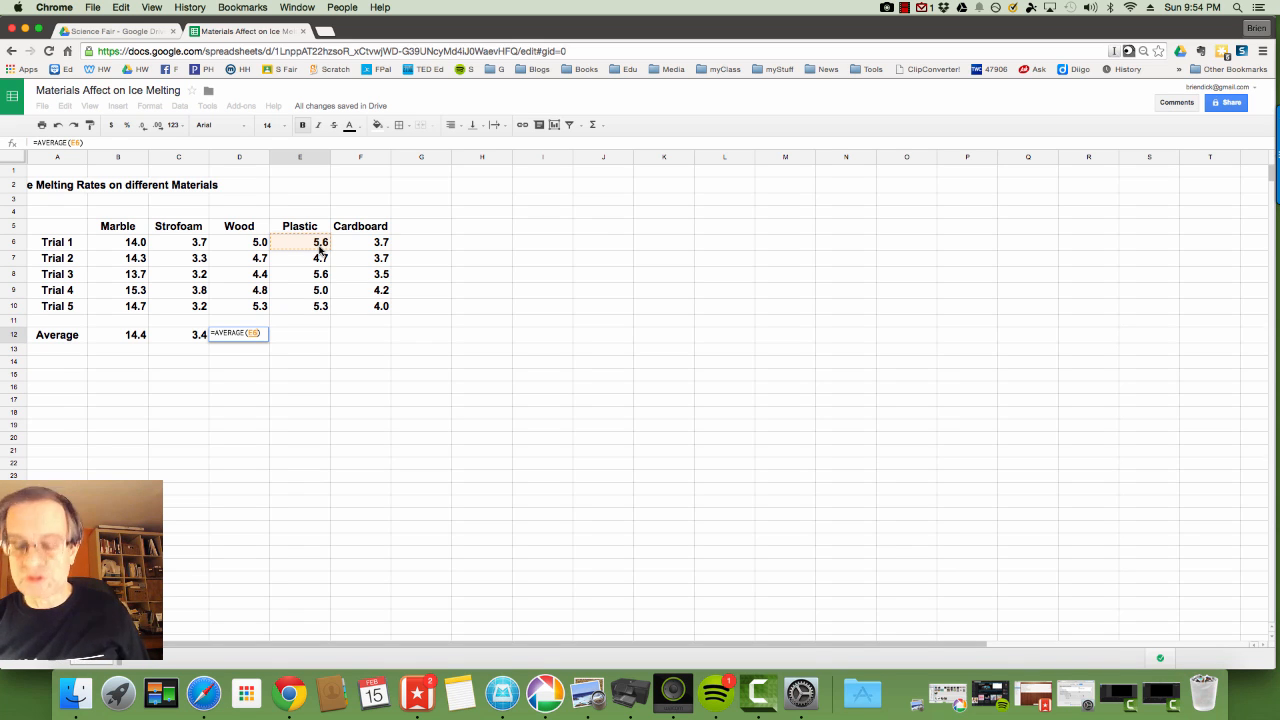
pyautogui.moveTo(320, 250); pyautogui.dragTo(320, 308)
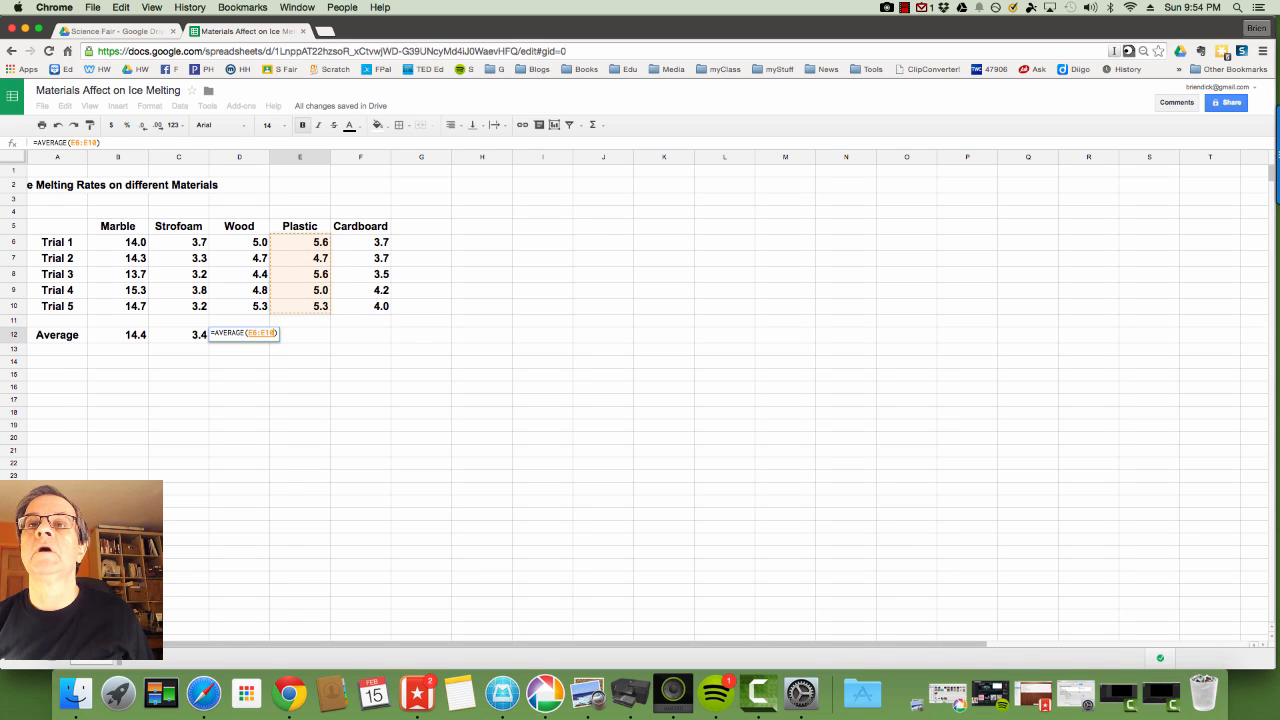
pyautogui.press('Return')
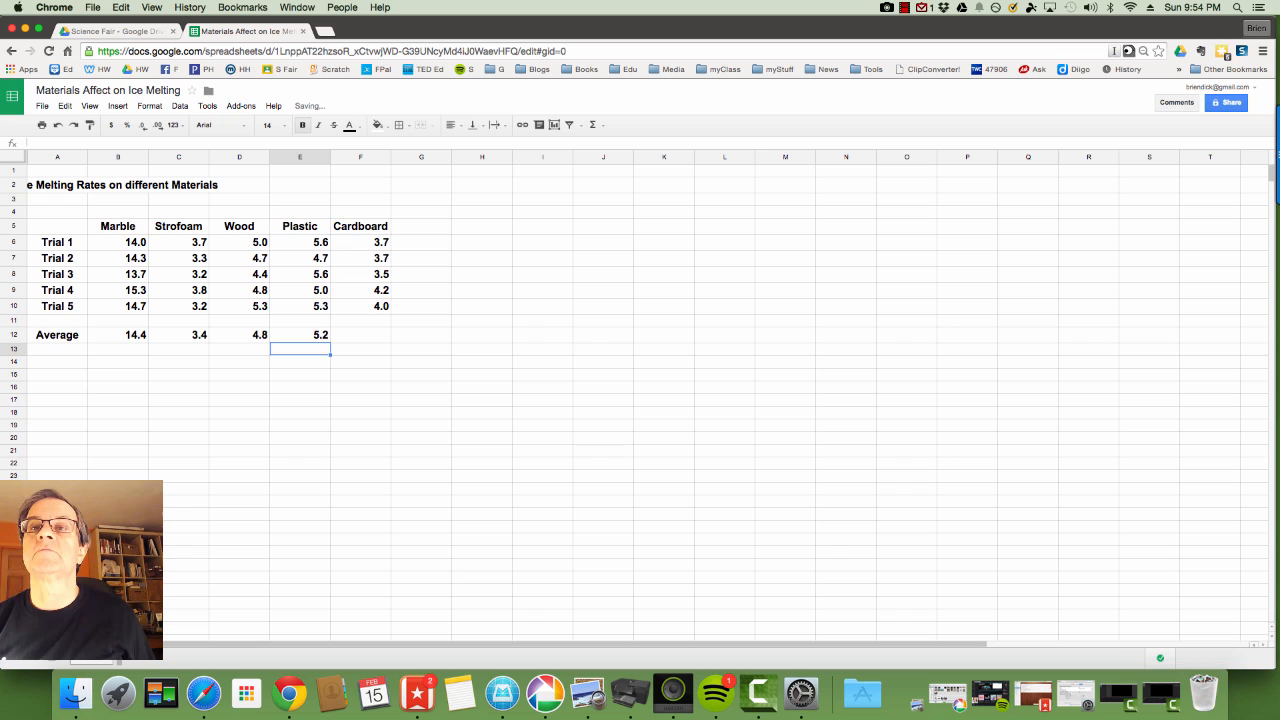
# Average F6:F10 in F12 to get Cardboard's 3.8.
pyautogui.click(363, 337)
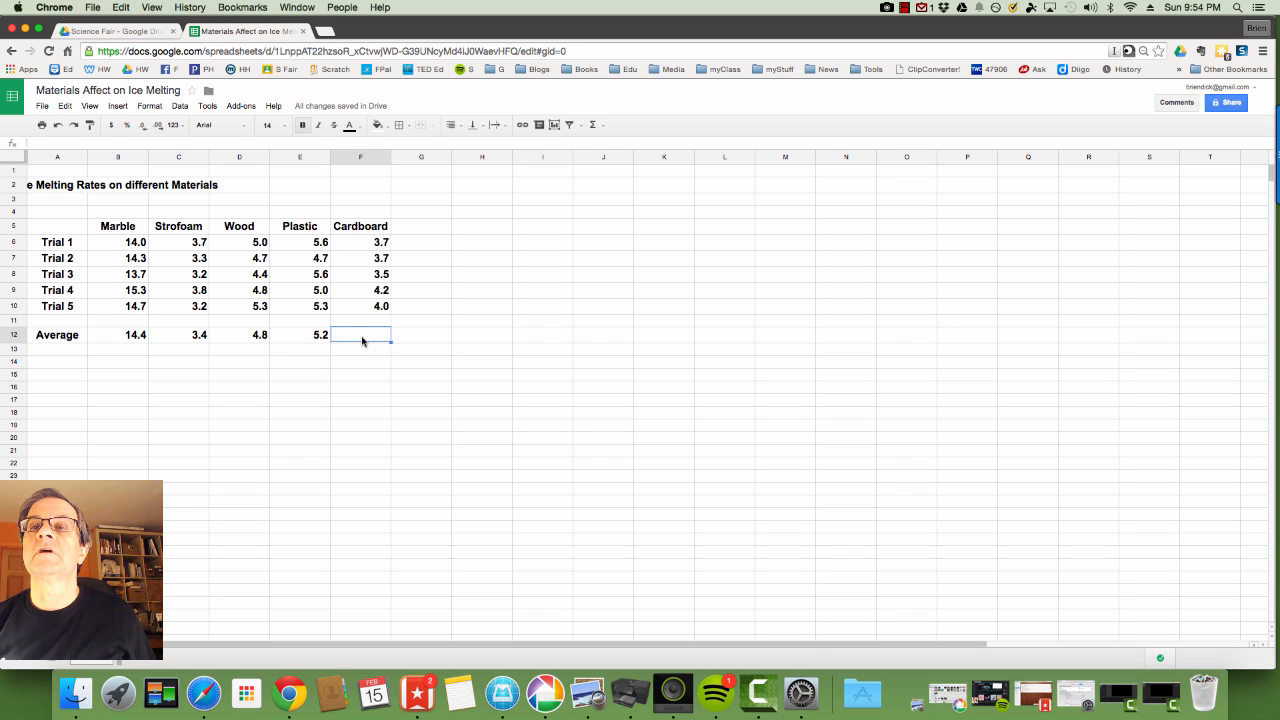
pyautogui.click(595, 124)
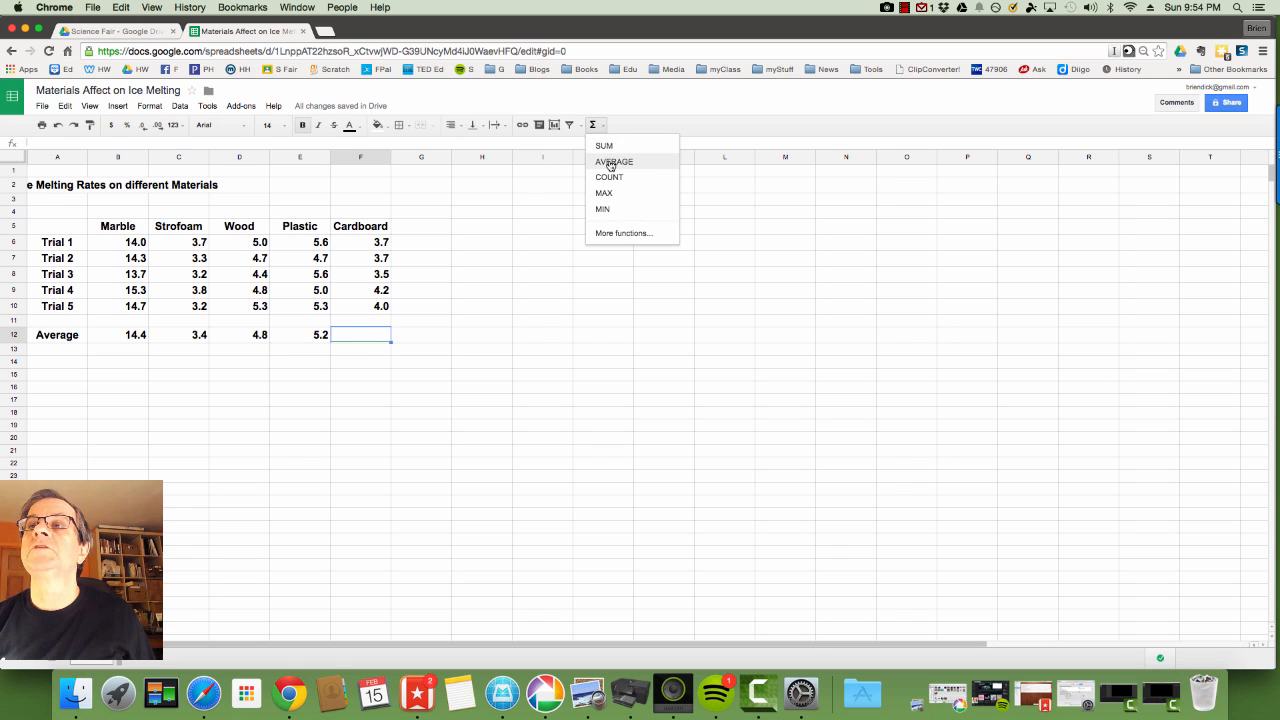
pyautogui.click(607, 165)
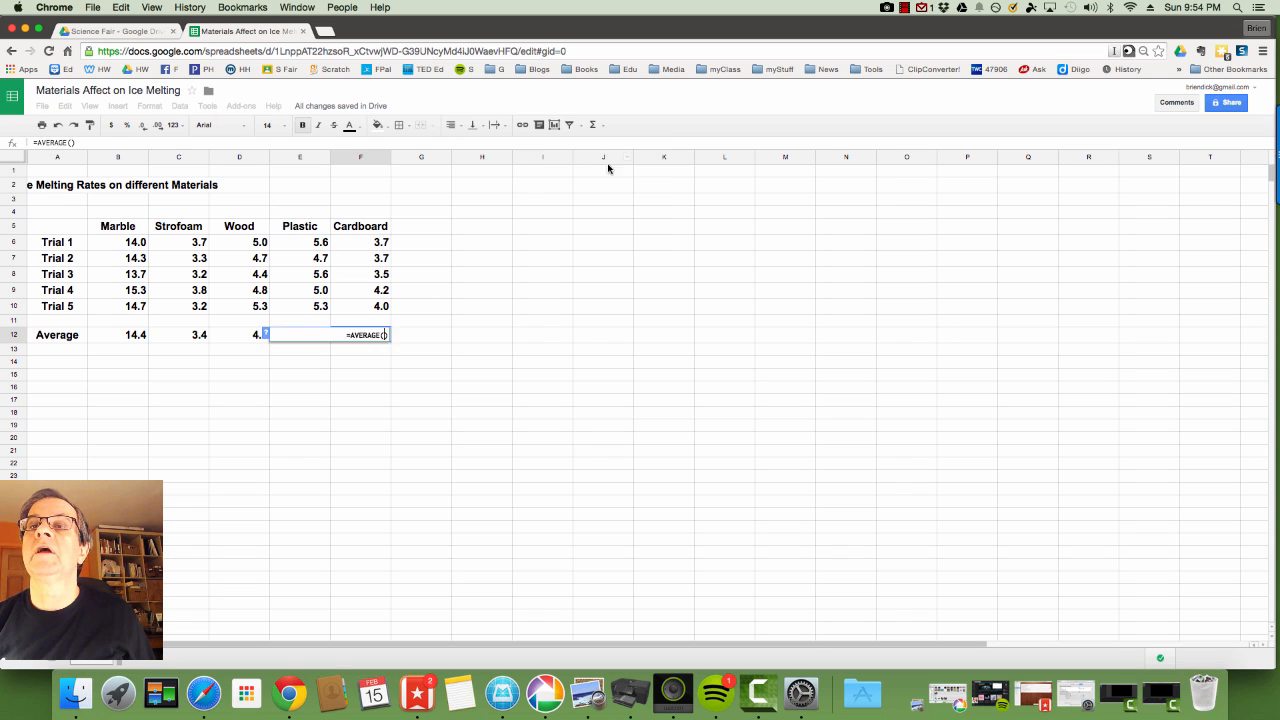
pyautogui.click(383, 245)
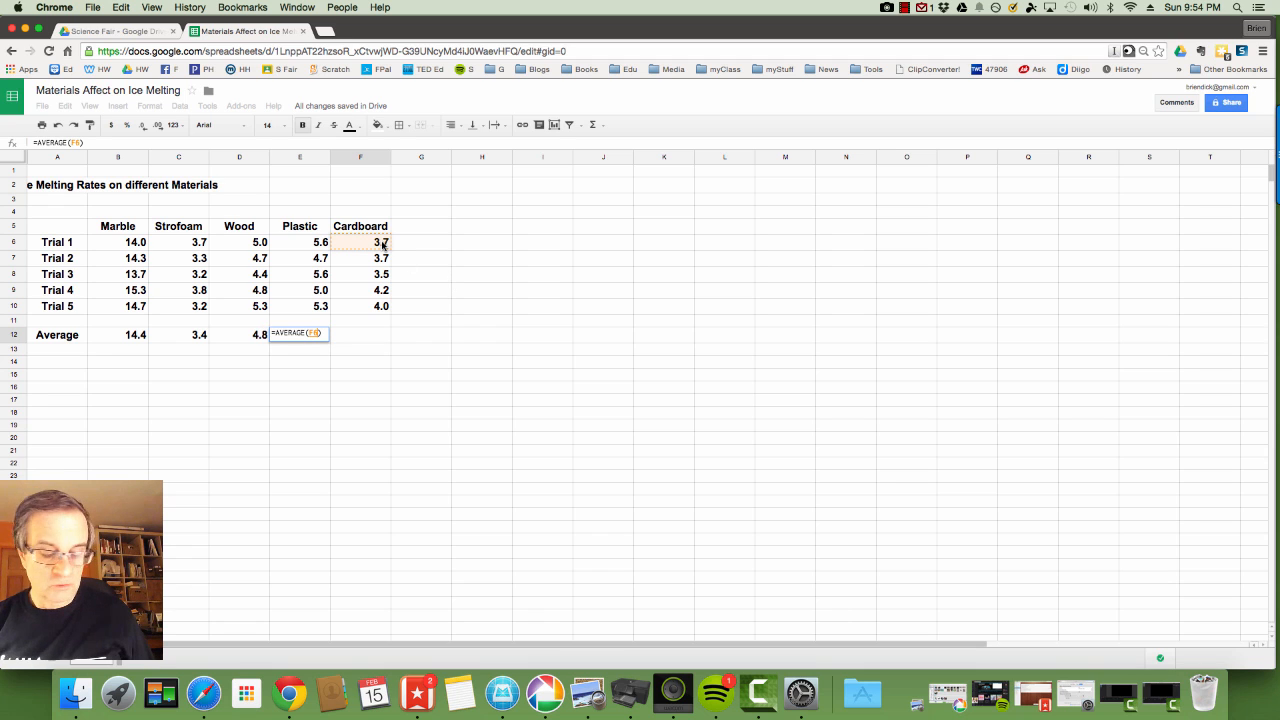
pyautogui.moveTo(383, 245); pyautogui.dragTo(383, 309)
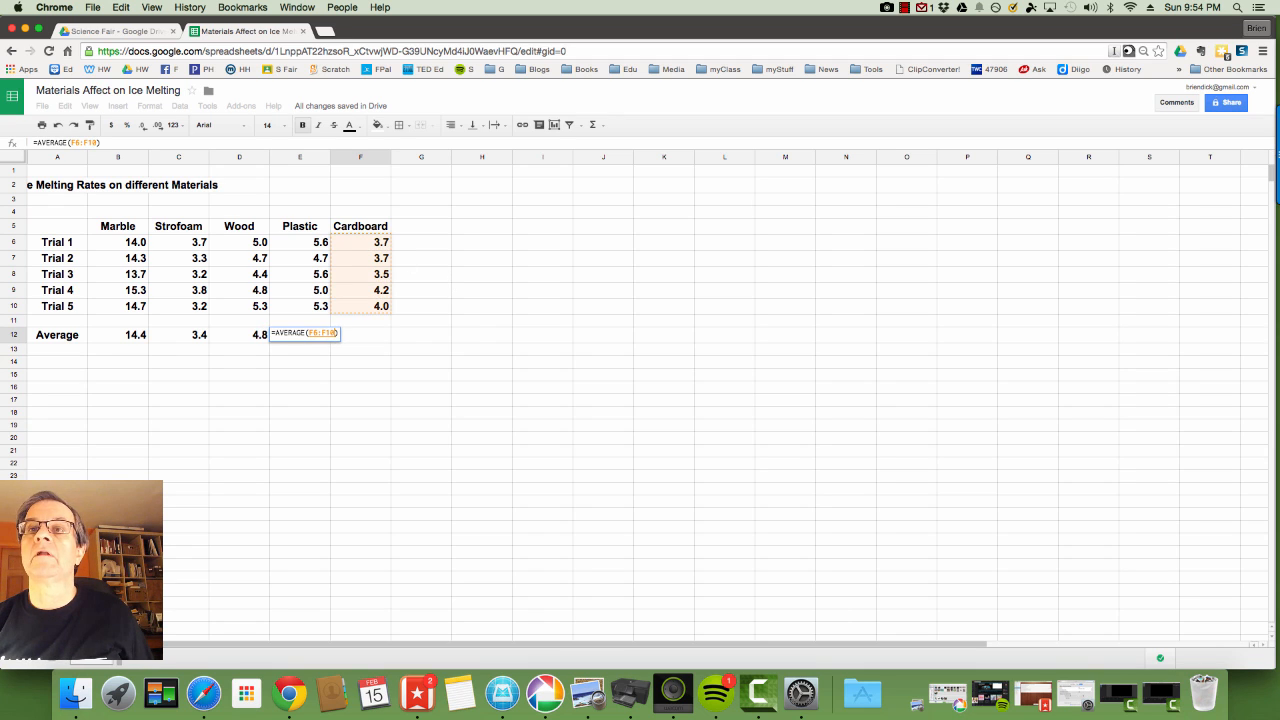
pyautogui.press('Return')
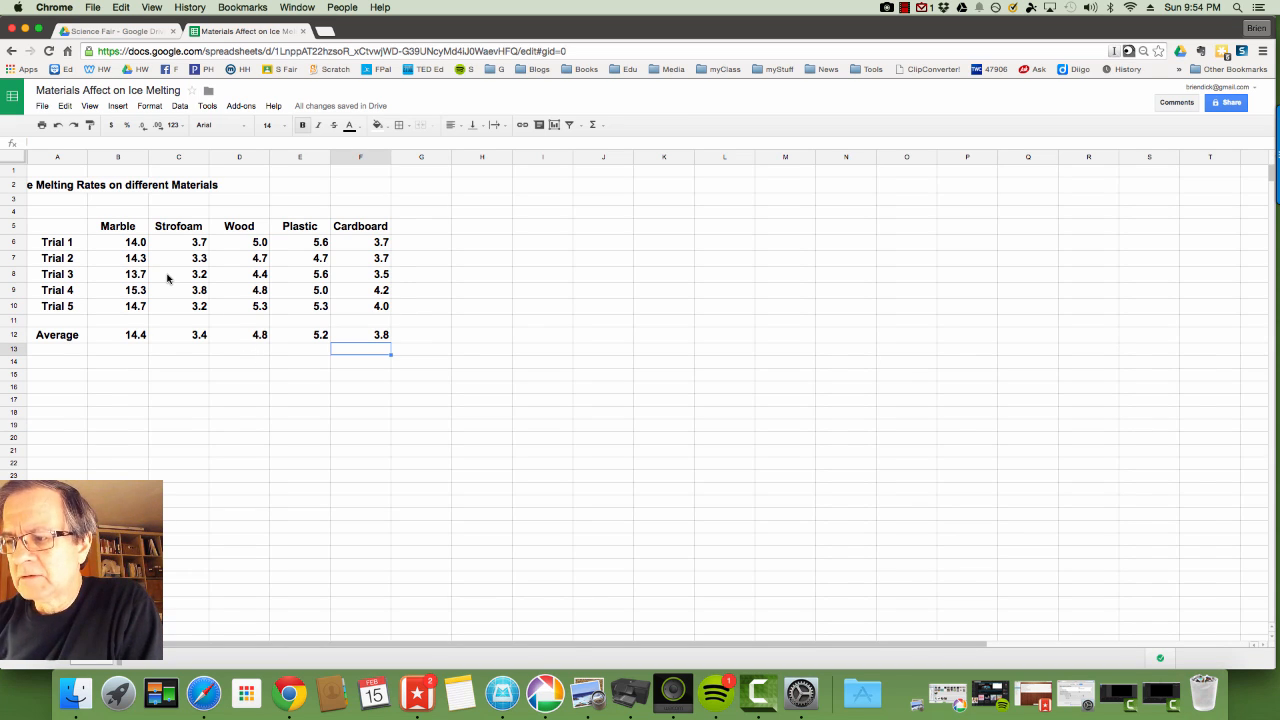
# Apply All borders to the table range A5:F12.
pyautogui.click(68, 229)
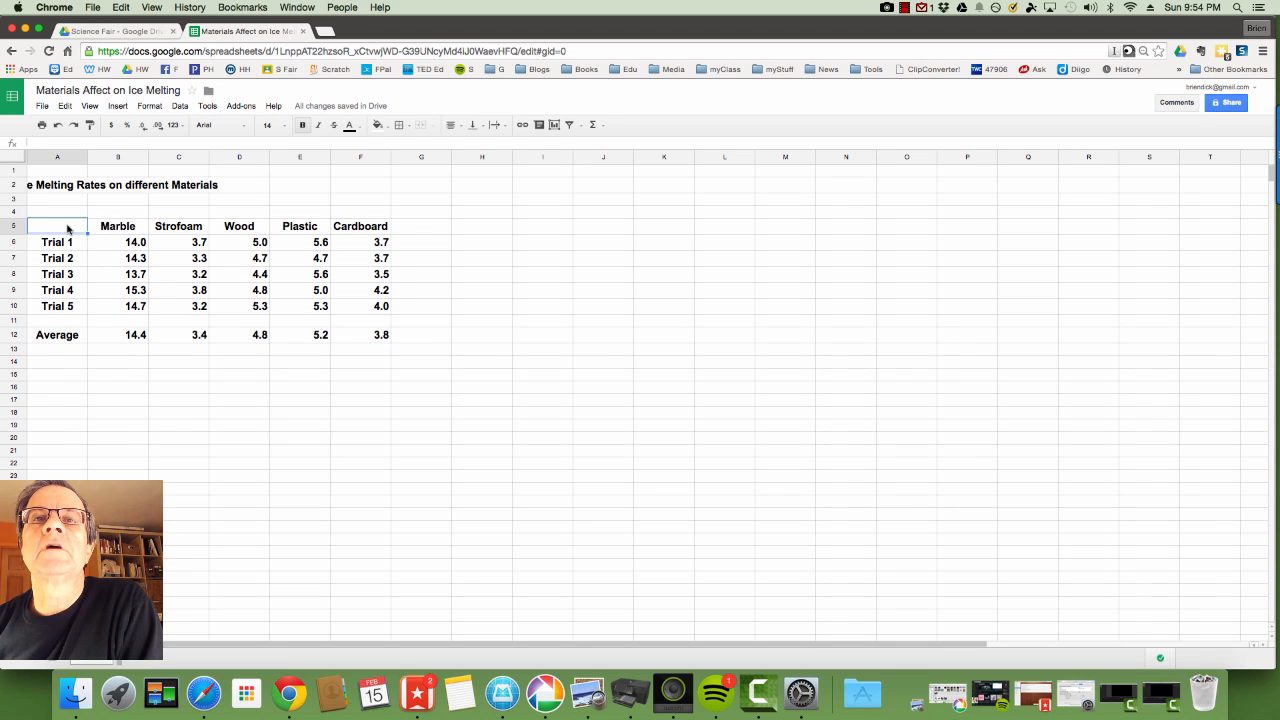
pyautogui.moveTo(68, 229); pyautogui.dragTo(381, 343)
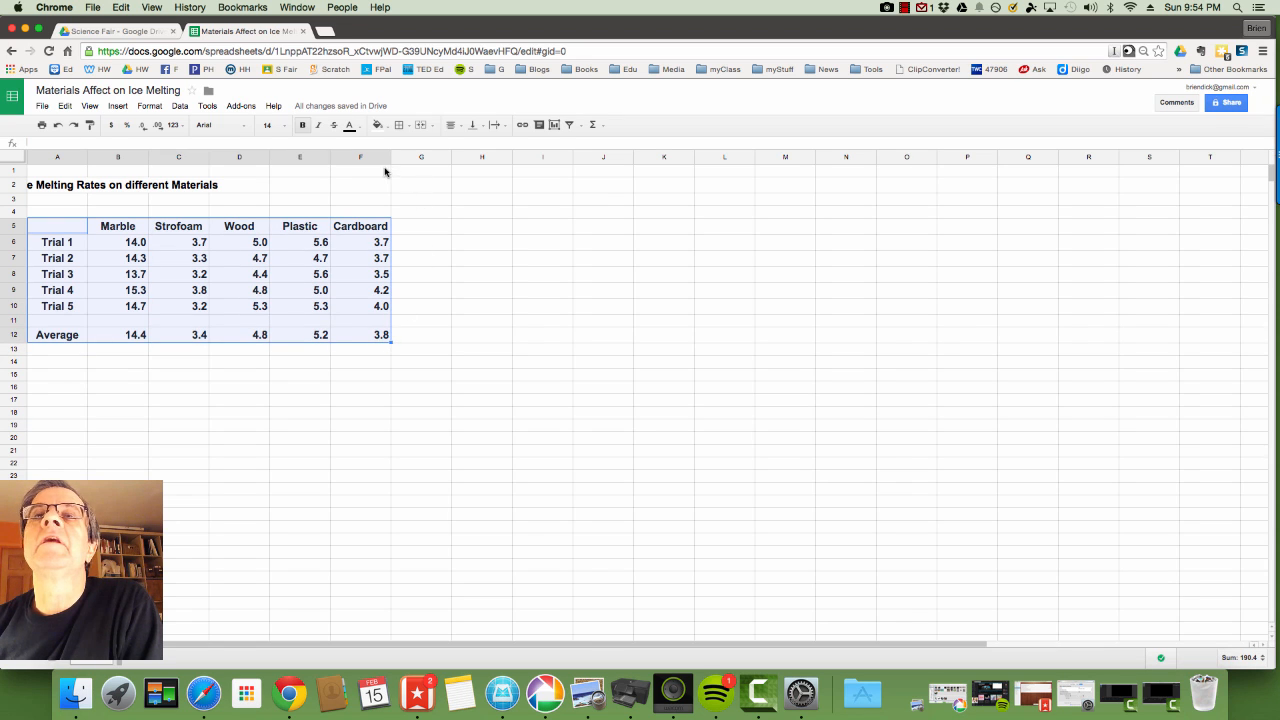
pyautogui.click(148, 106)
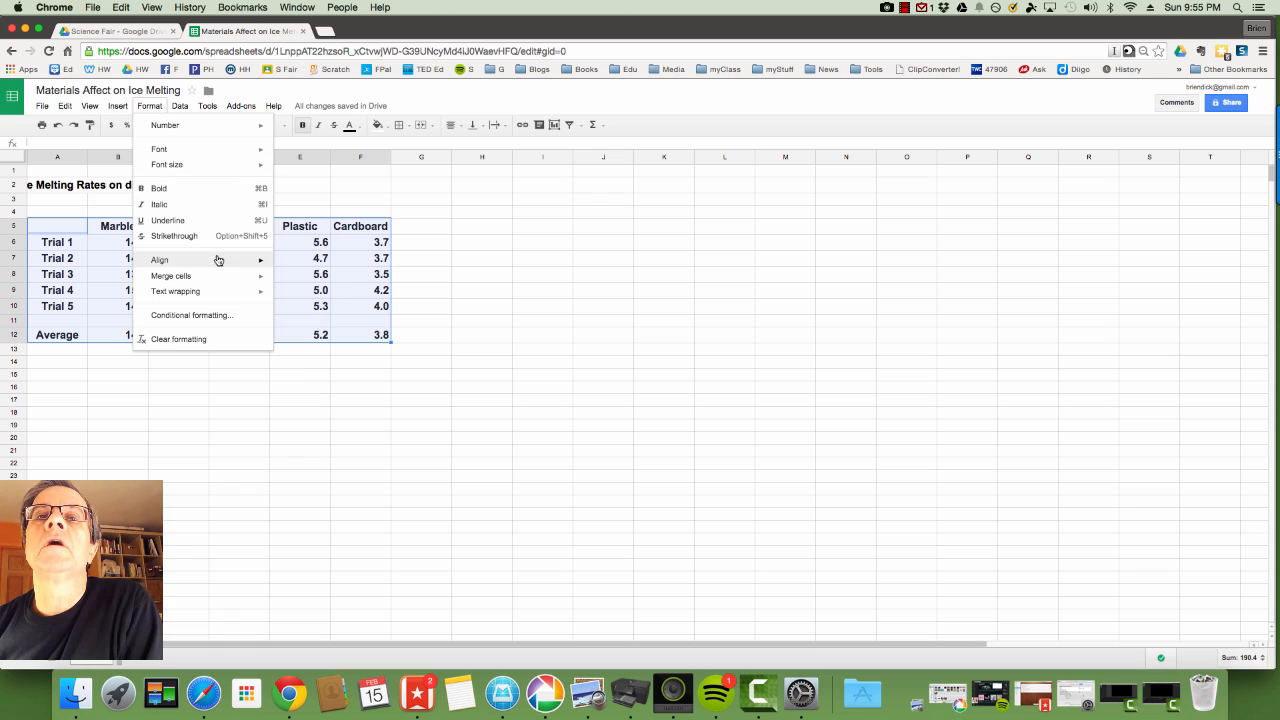
pyautogui.moveTo(214, 259)
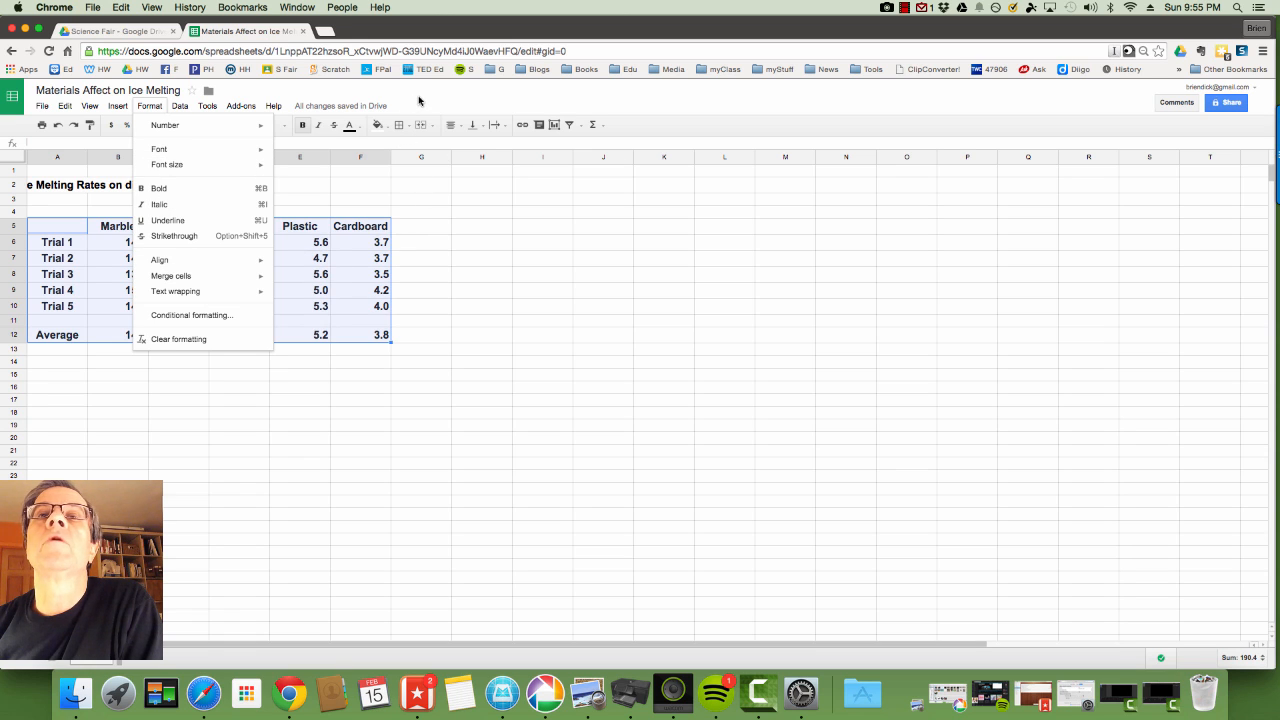
pyautogui.click(419, 100)
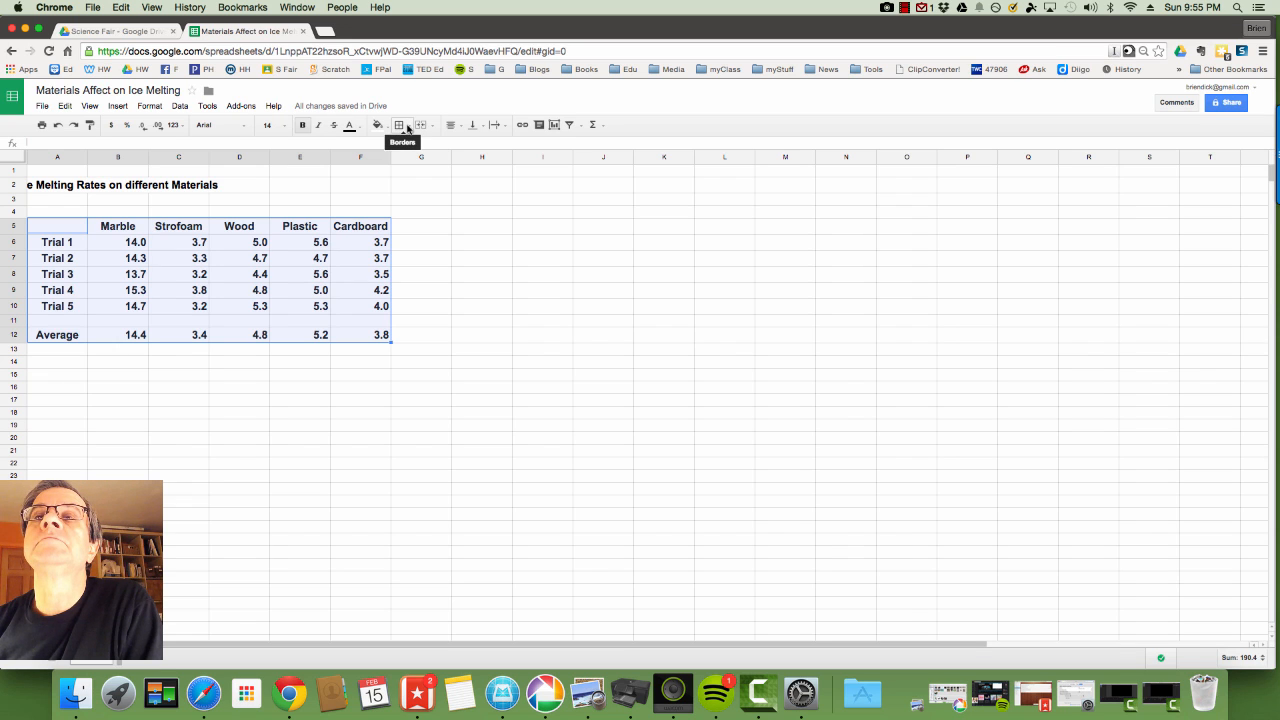
pyautogui.click(407, 128)
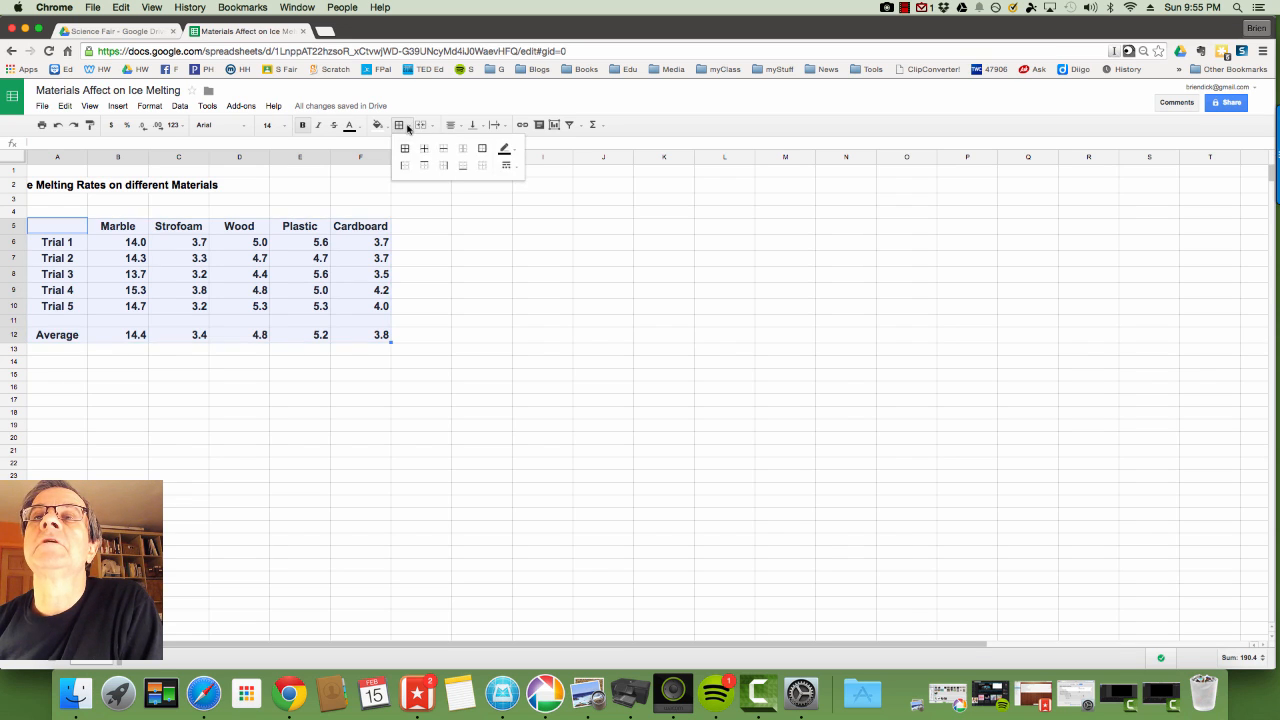
pyautogui.click(406, 150)
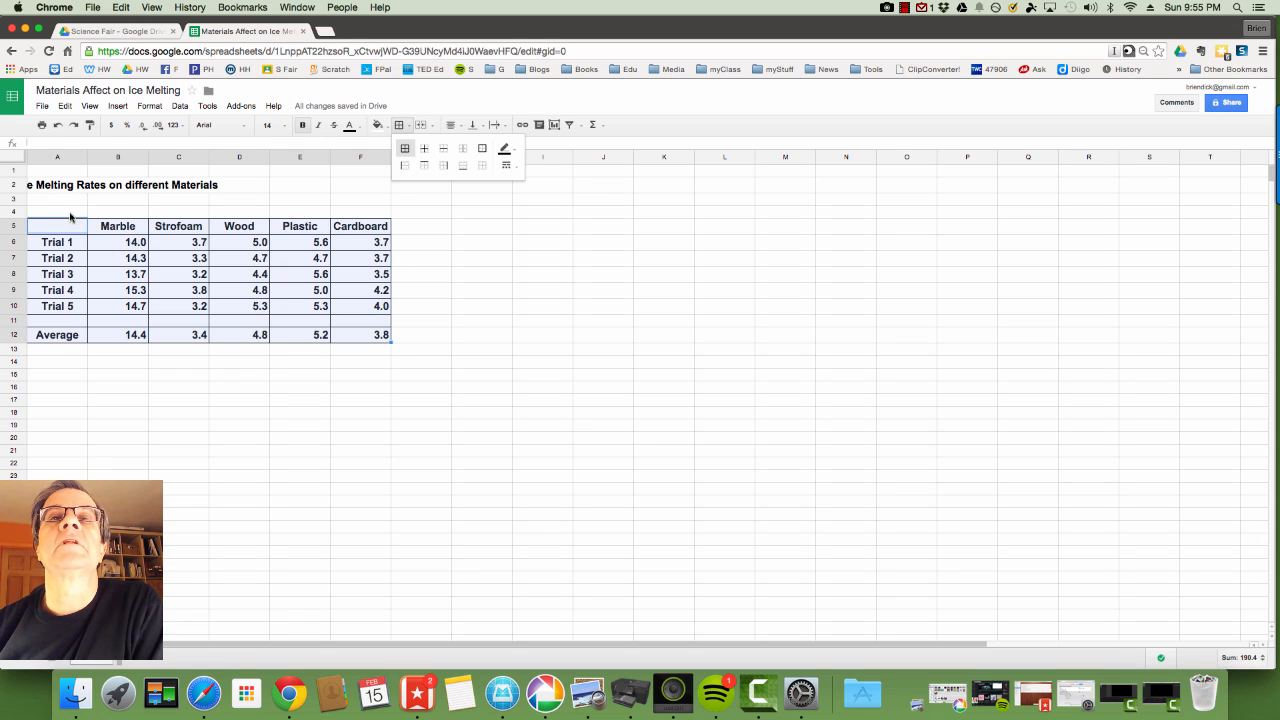
pyautogui.click(48, 187)
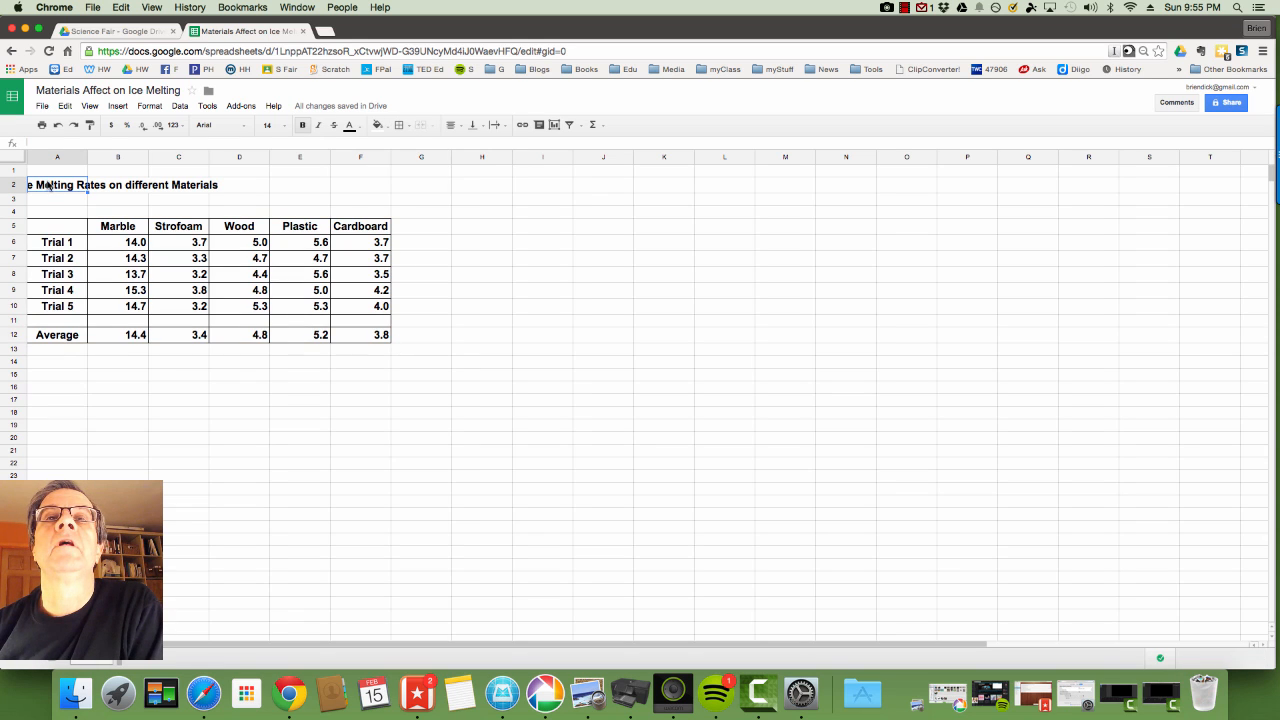
# Left-align the title in B2 and enlarge it to font size 24.
pyautogui.click(450, 125)
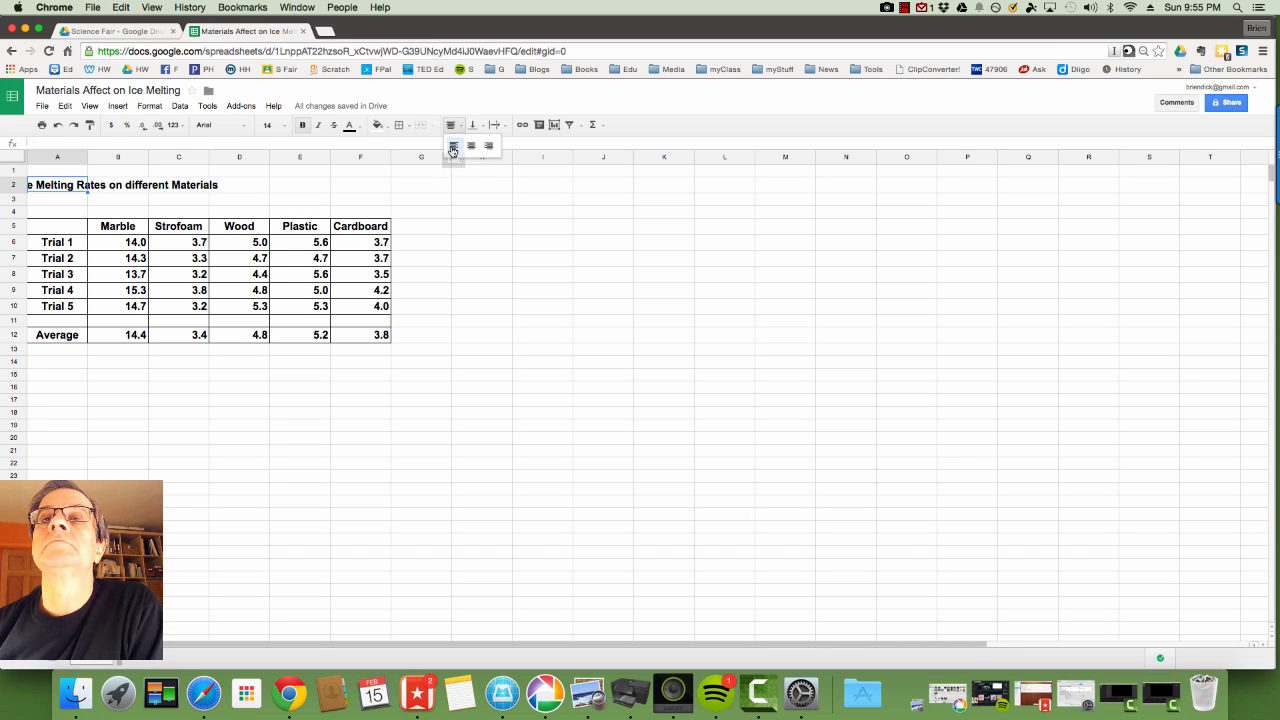
pyautogui.click(470, 146)
pyautogui.click(168, 187)
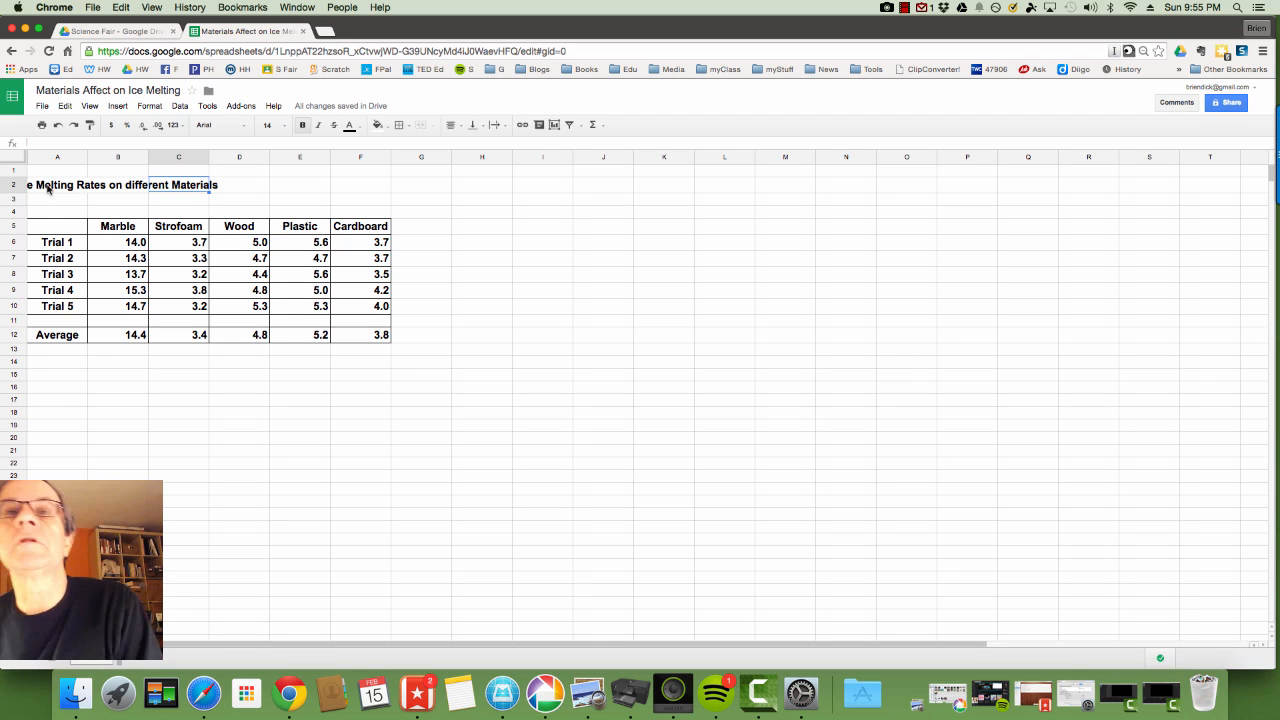
pyautogui.click(47, 188)
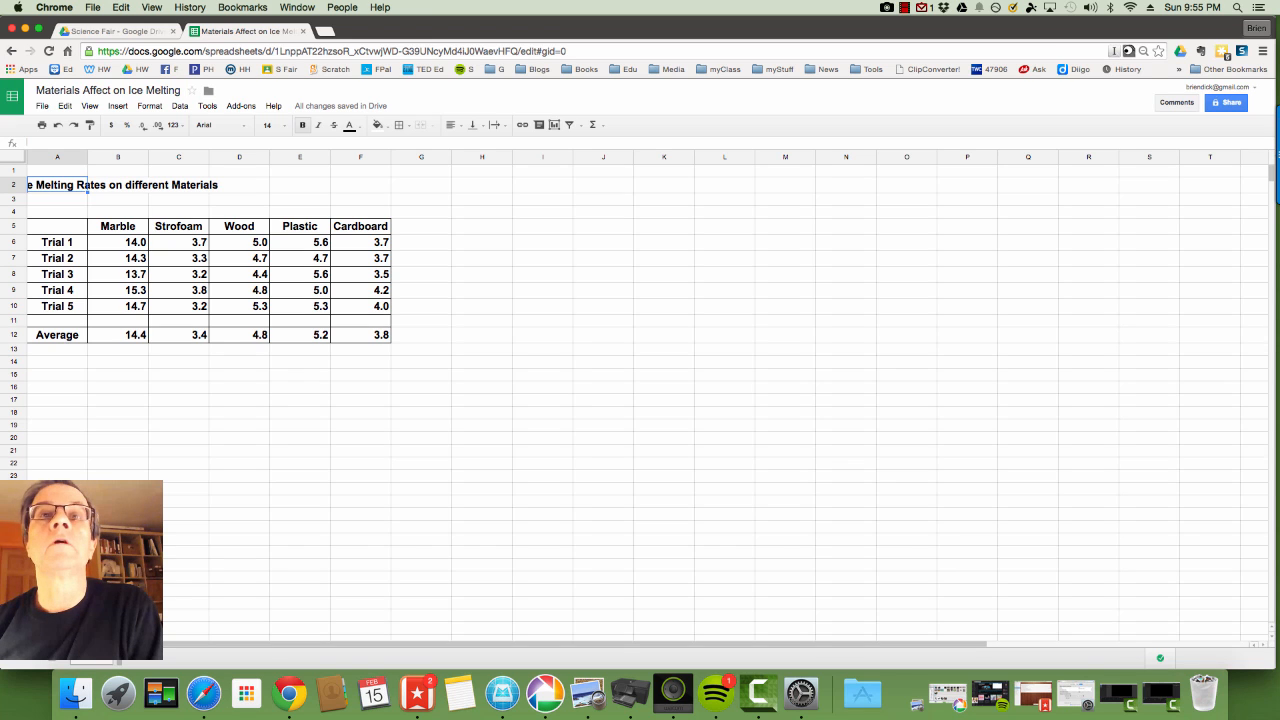
pyautogui.click(103, 185)
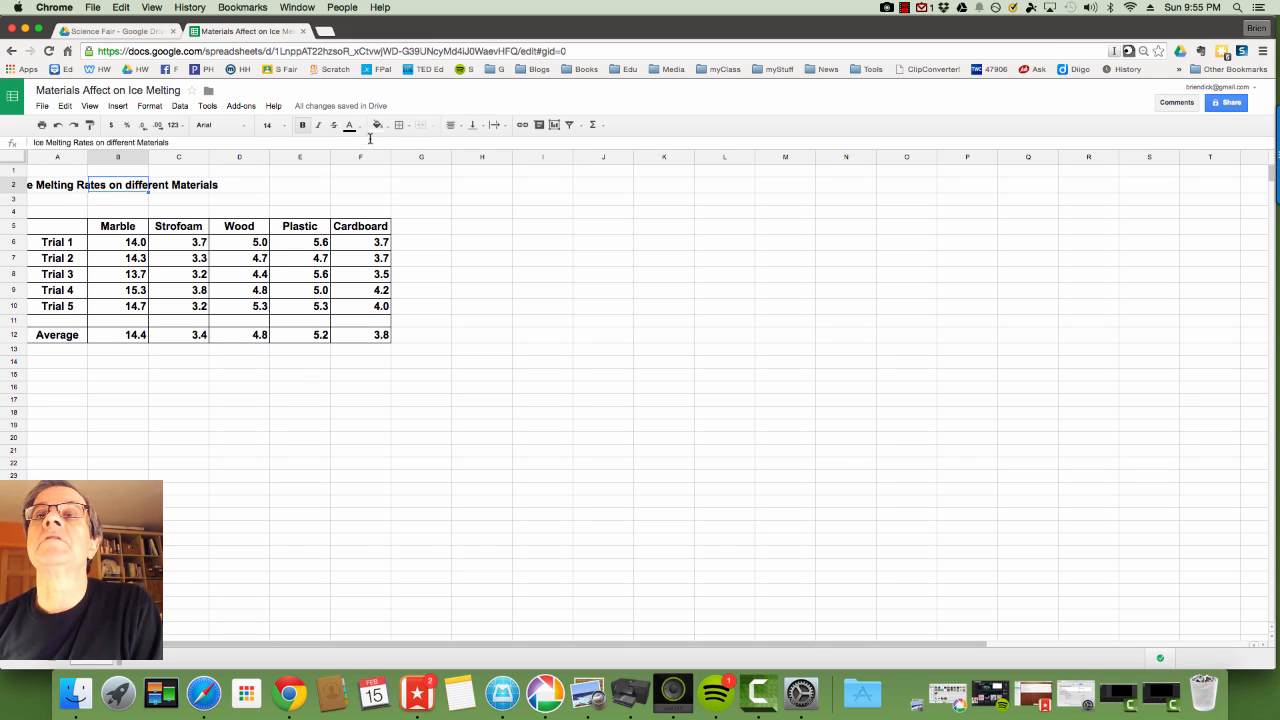
pyautogui.click(451, 126)
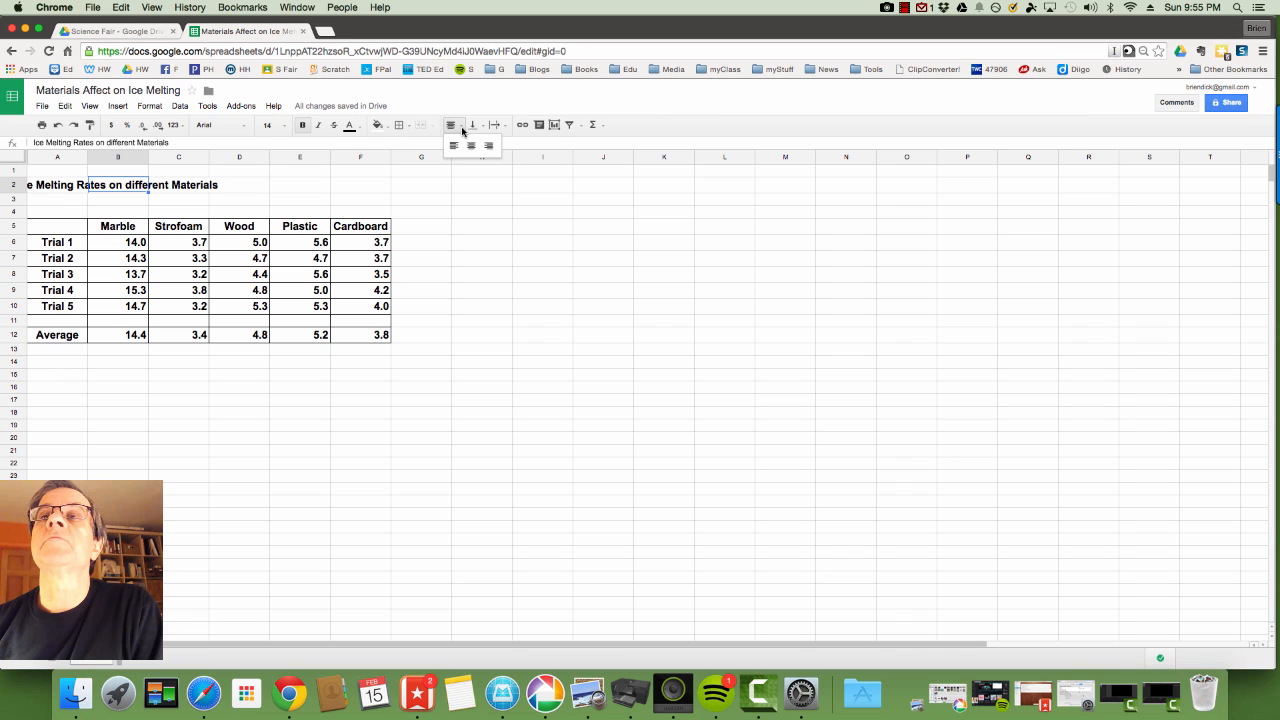
pyautogui.click(455, 148)
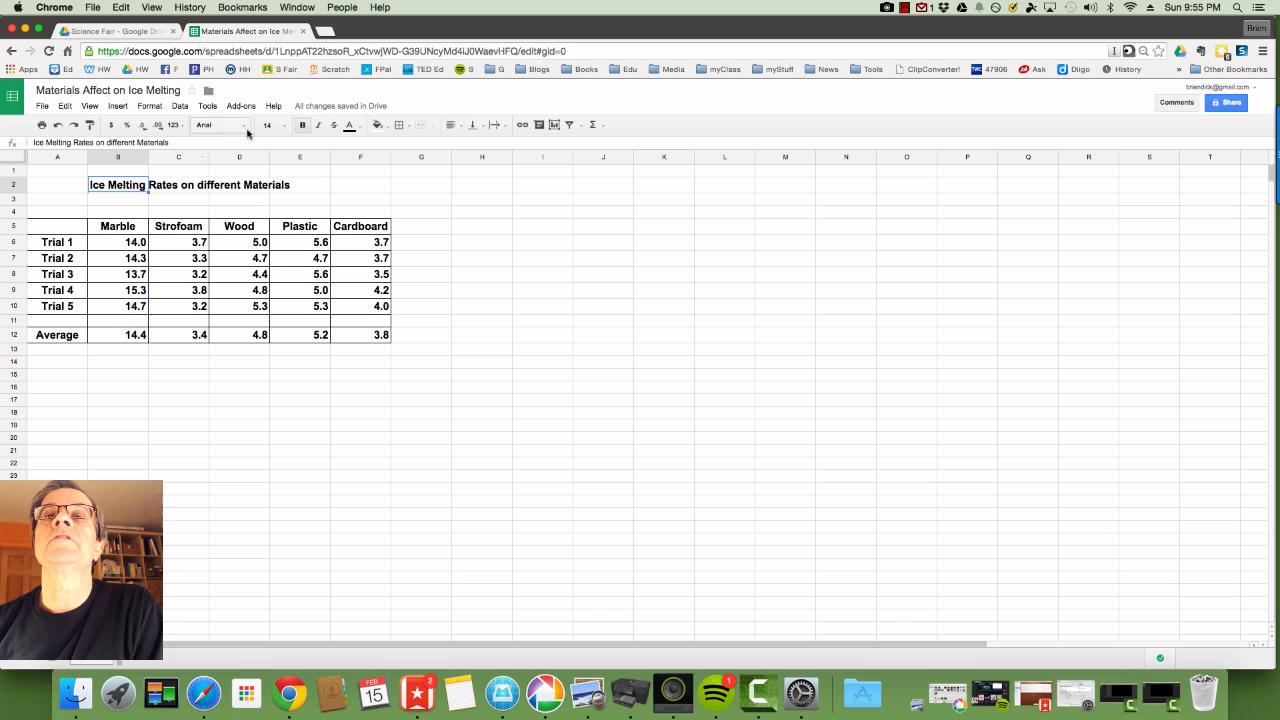
pyautogui.click(284, 127)
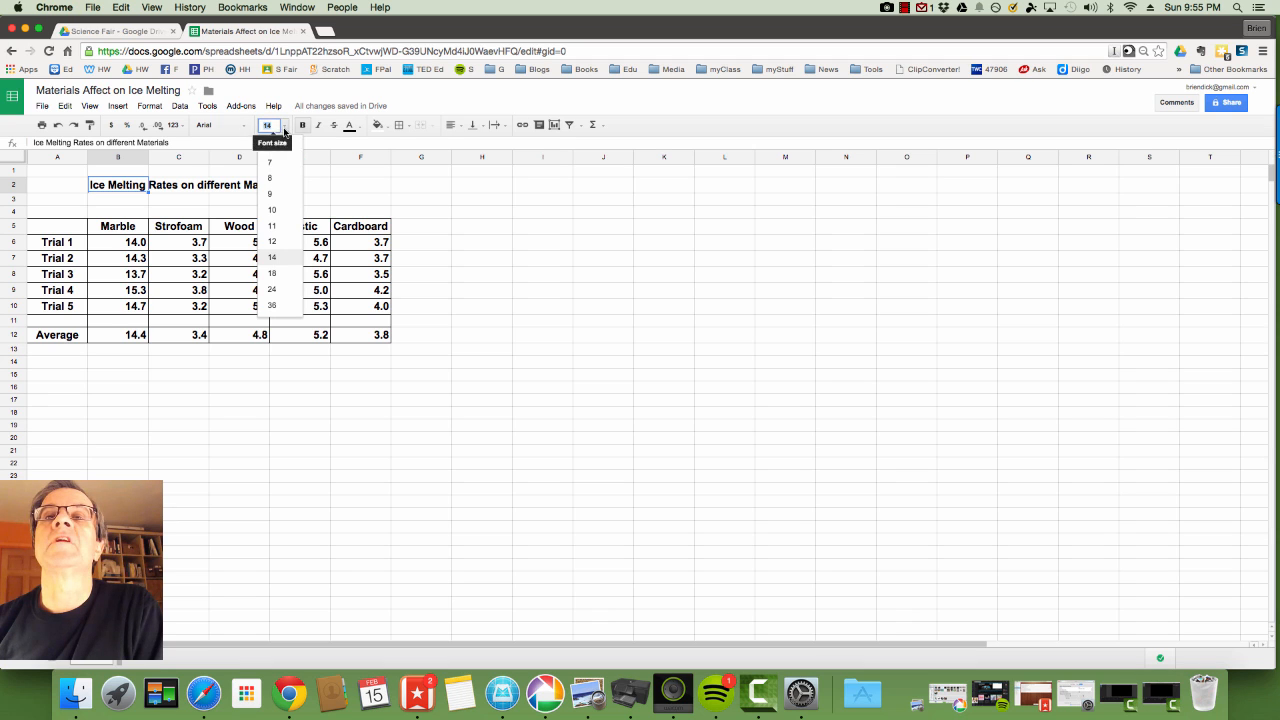
pyautogui.click(272, 289)
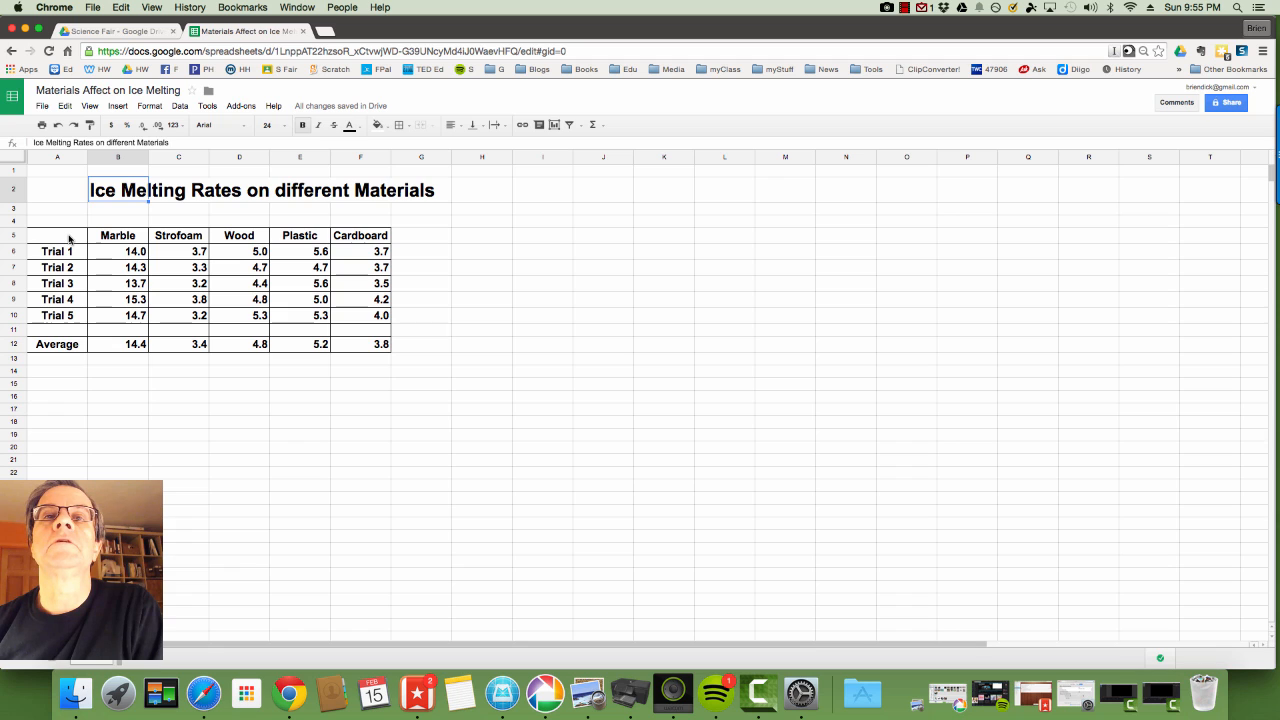
# Set the data table's text to font size 18.
pyautogui.moveTo(69, 237); pyautogui.dragTo(383, 347)
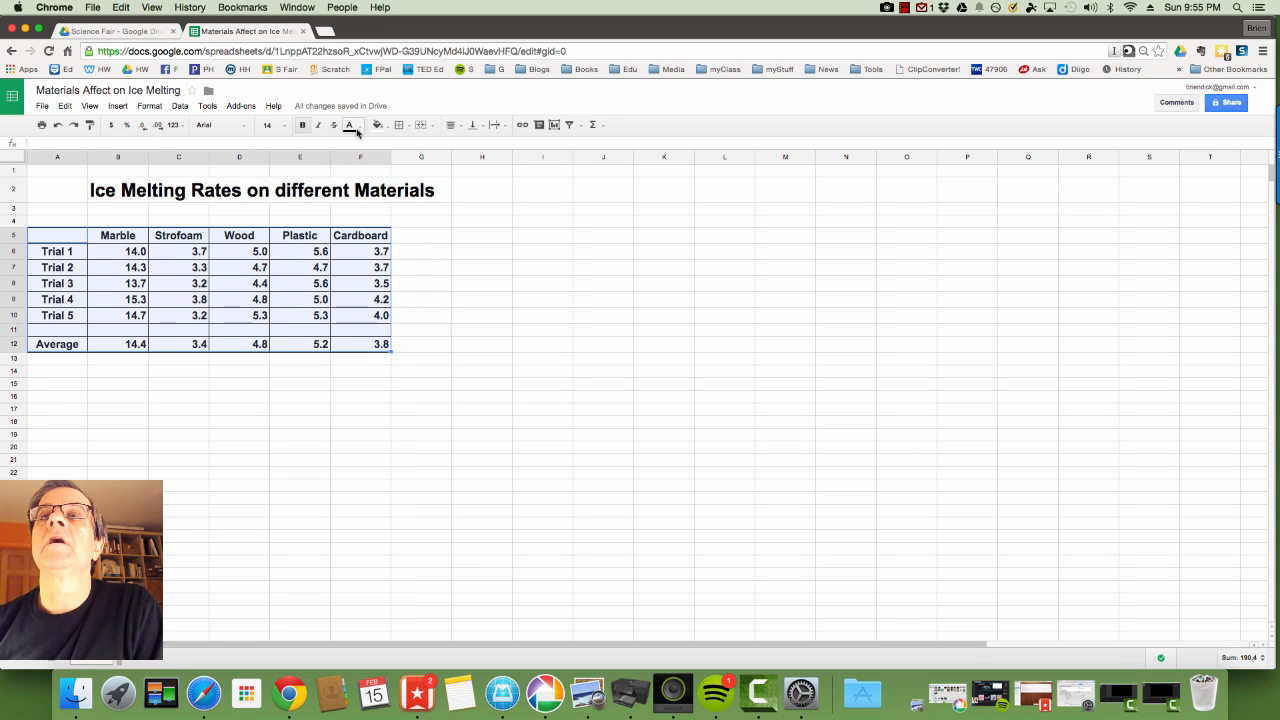
pyautogui.click(286, 126)
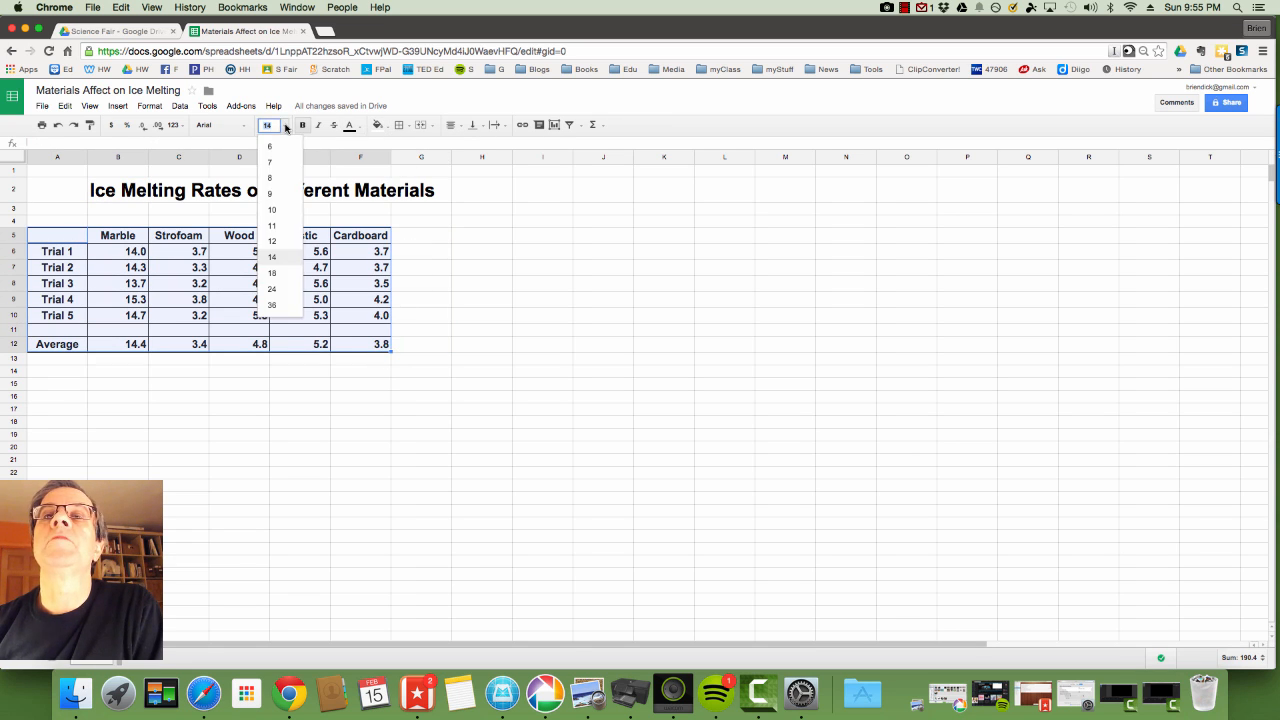
pyautogui.click(282, 279)
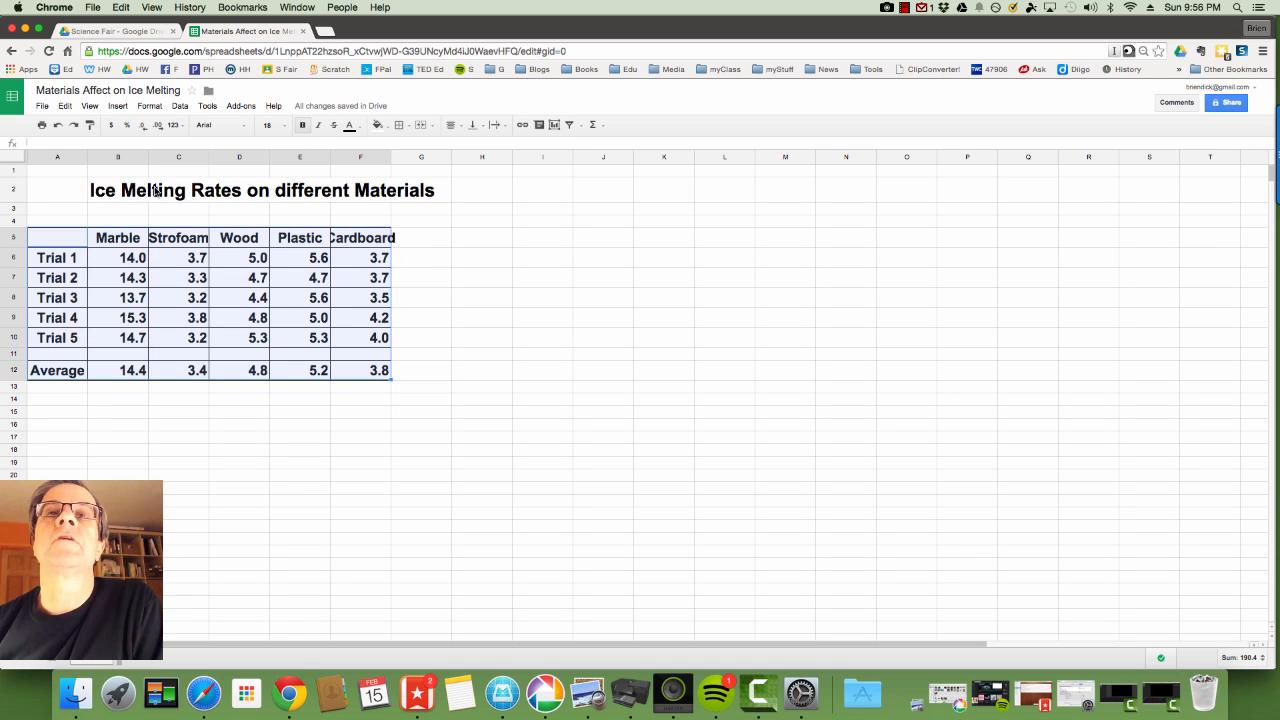
pyautogui.rightClick(141, 157)
pyautogui.click(121, 160)
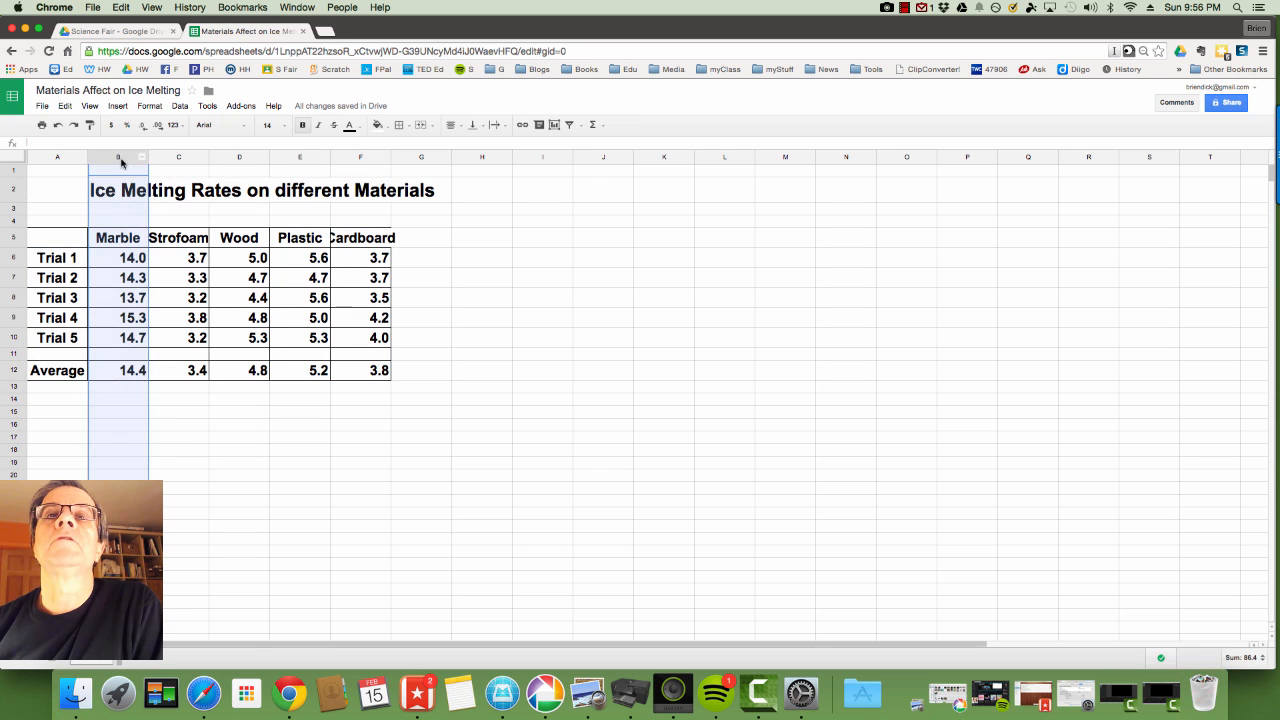
# Resize columns B–F to fit their data.
pyautogui.keyDown('shift'); pyautogui.click(345, 158); pyautogui.keyUp('shift')
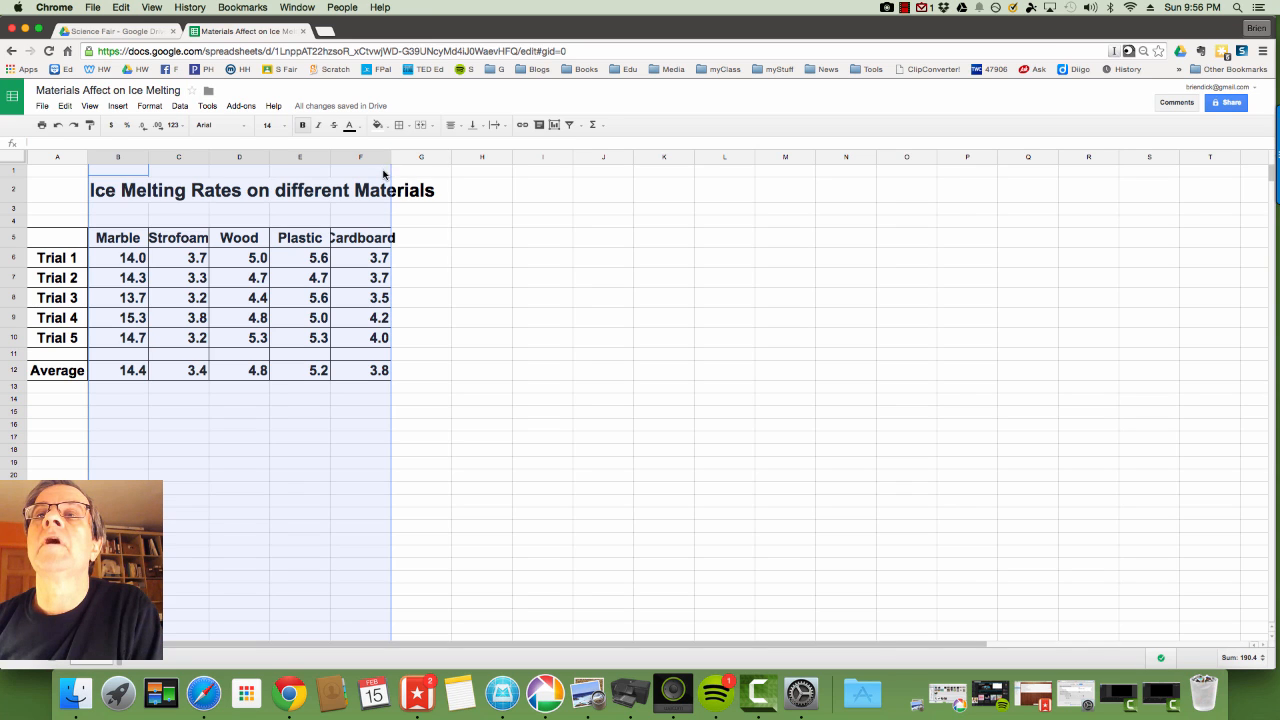
pyautogui.click(385, 161)
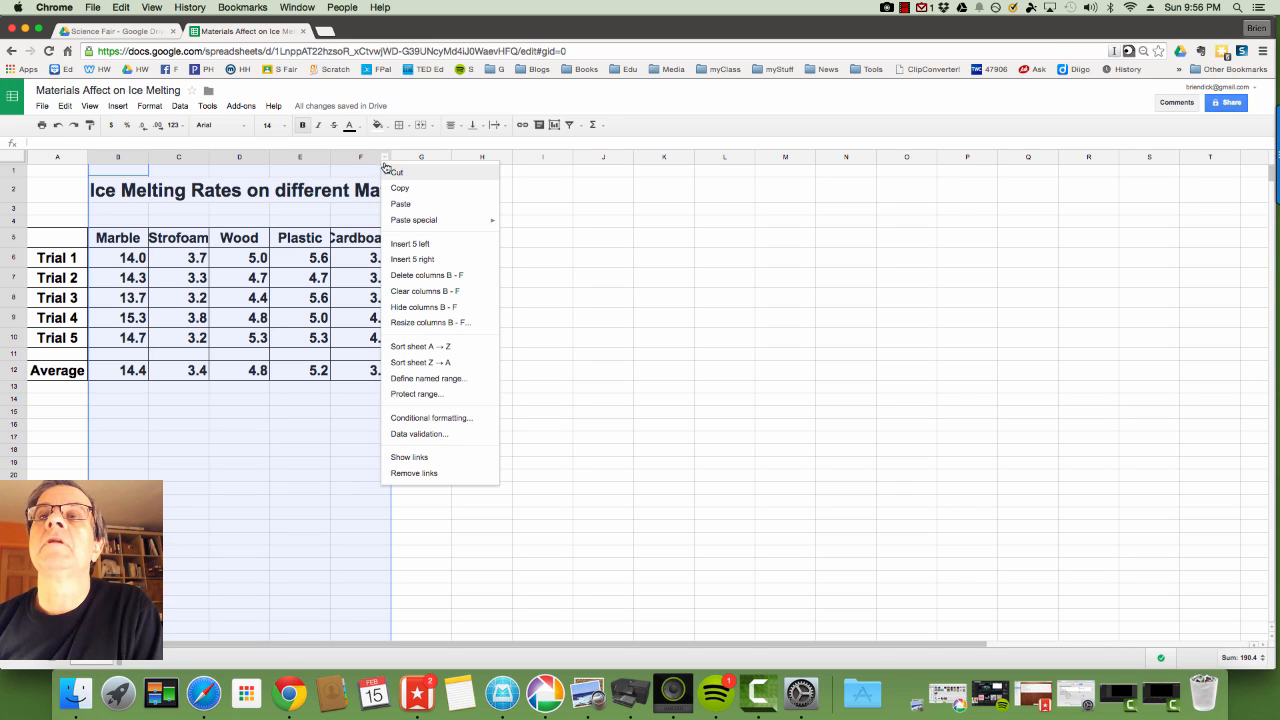
pyautogui.click(441, 324)
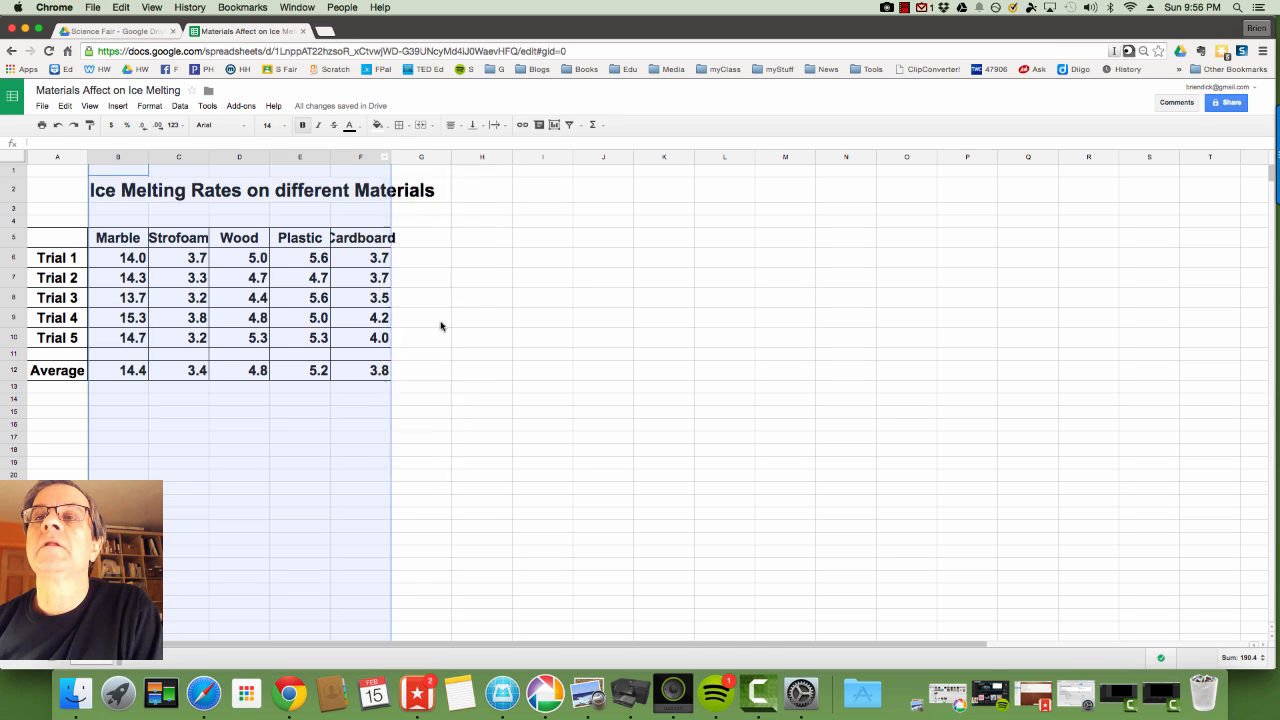
pyautogui.click(554, 393)
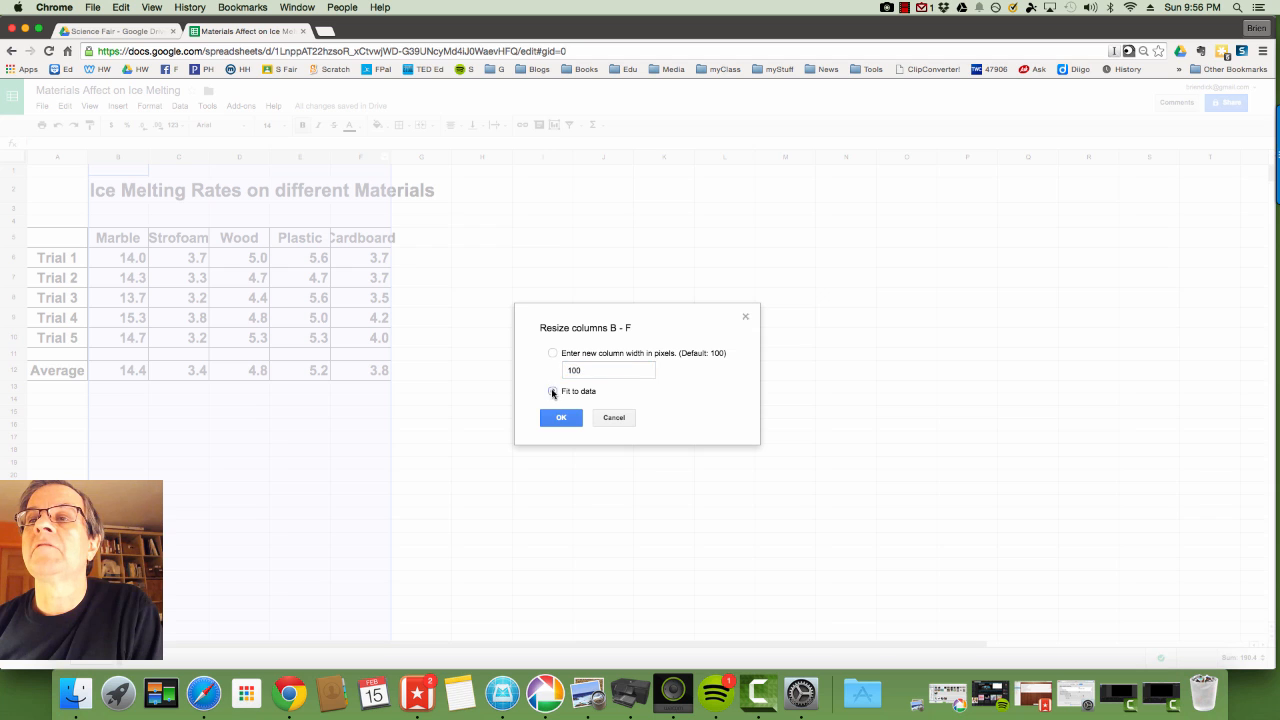
pyautogui.click(561, 418)
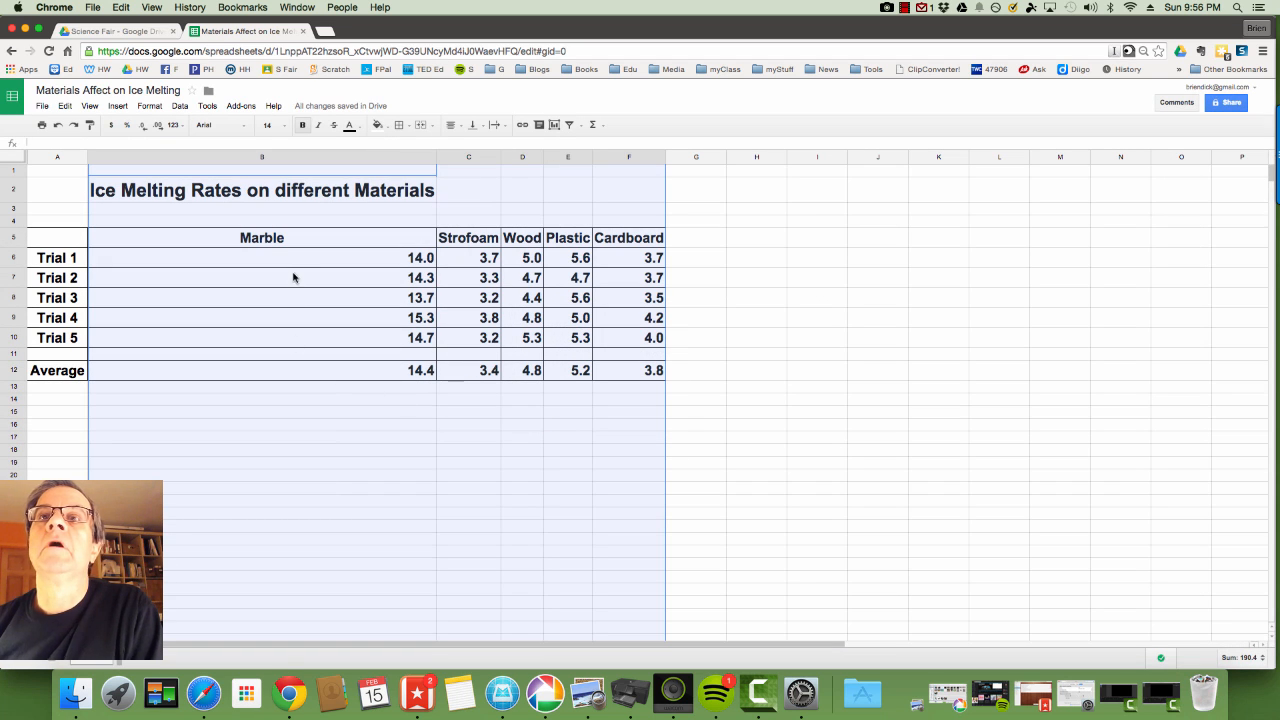
pyautogui.click(298, 210)
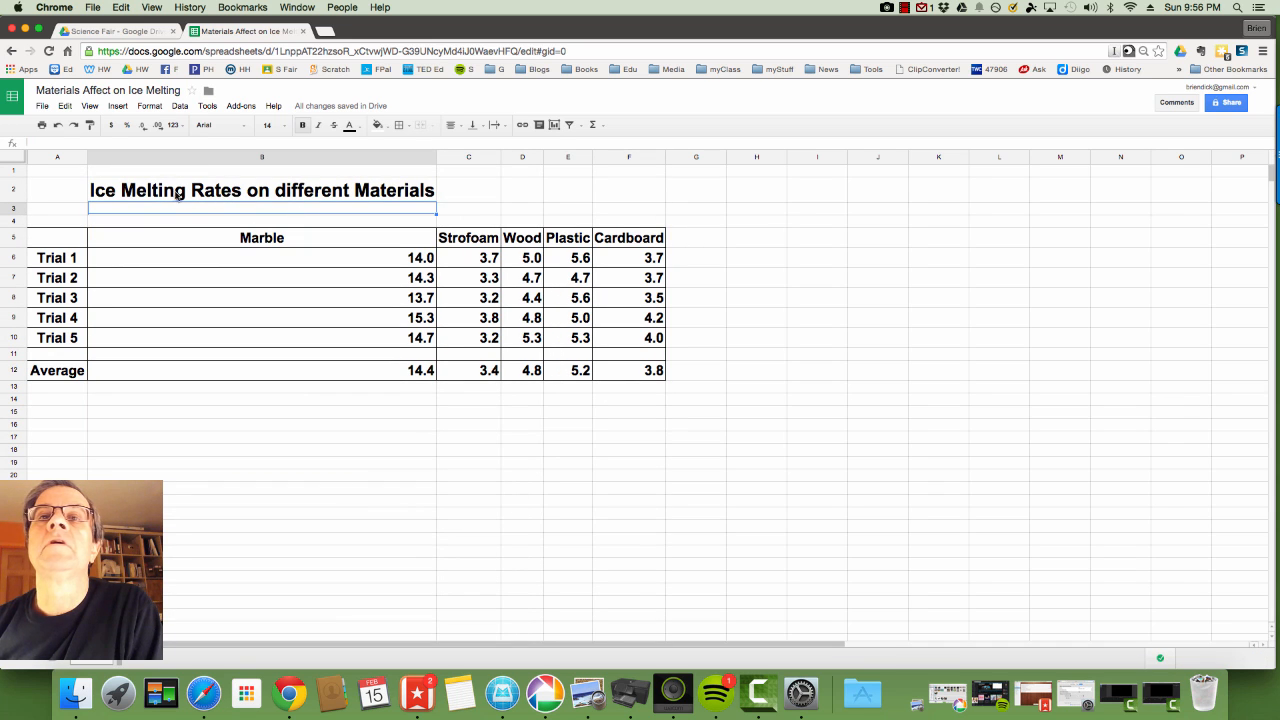
# Narrow the Marble column B back so the title no longer widens it.
pyautogui.click(110, 194)
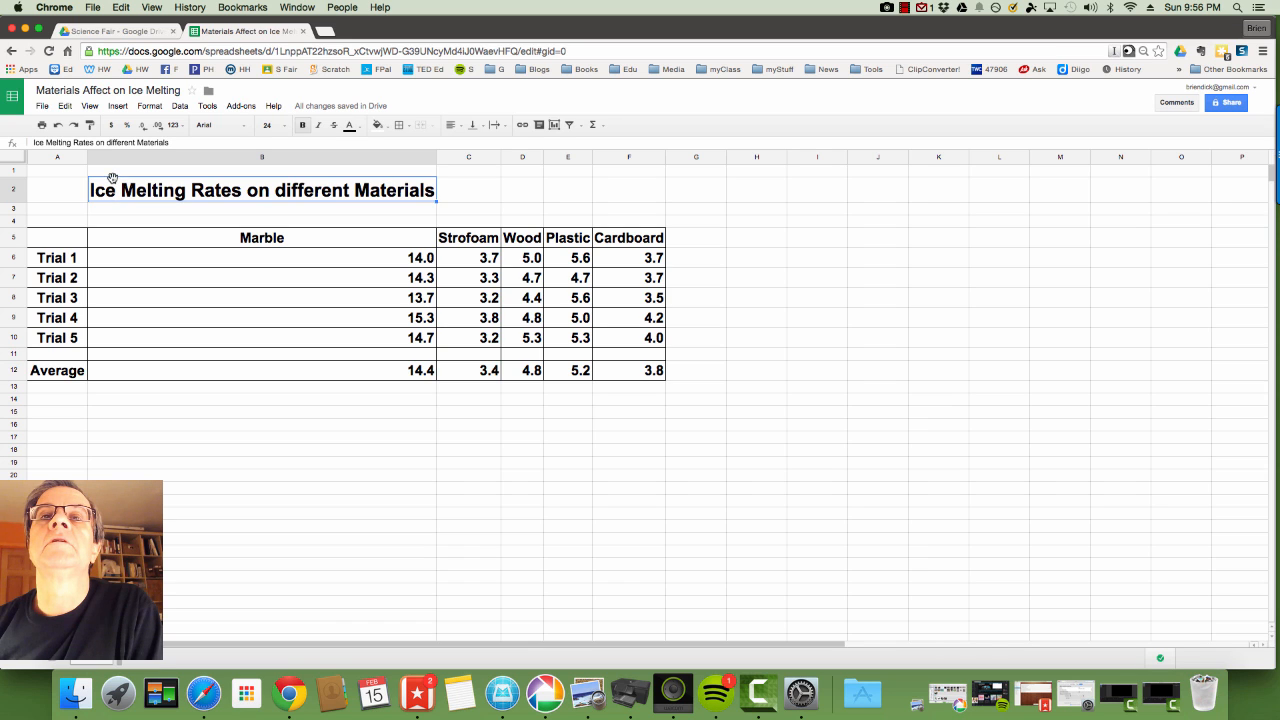
pyautogui.press('super+c')
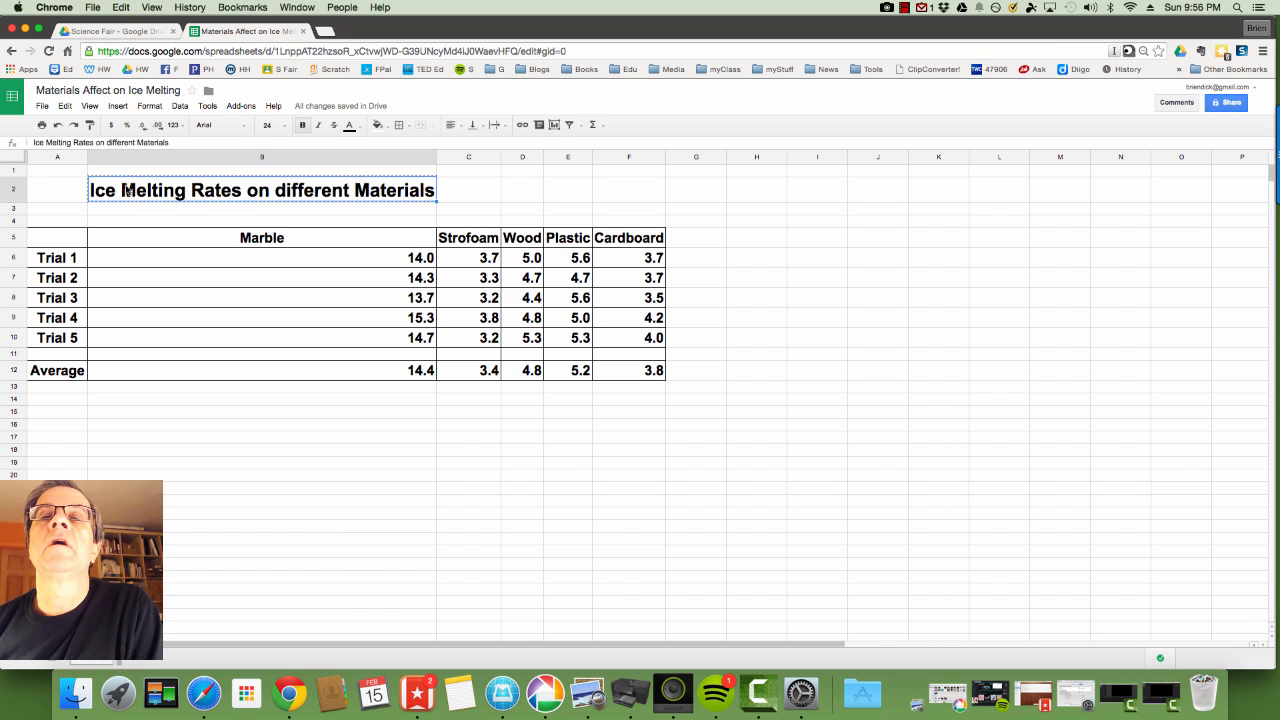
pyautogui.press('Escape')
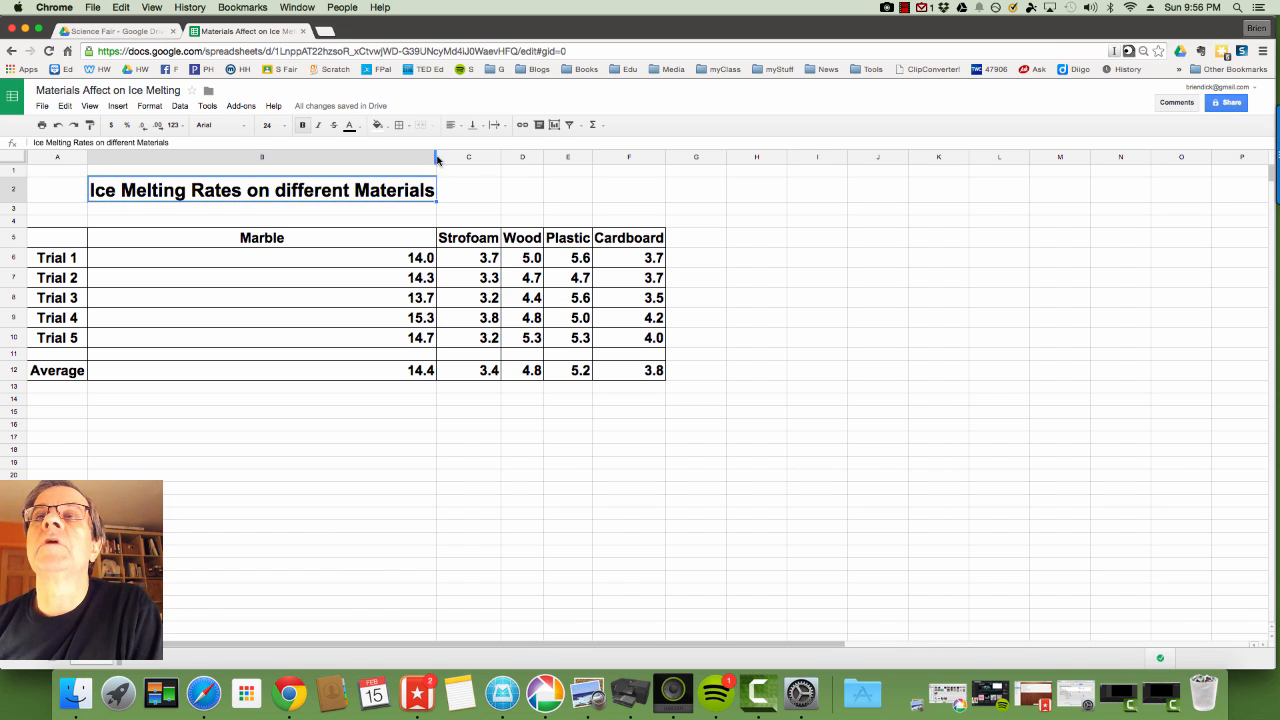
pyautogui.moveTo(436, 157); pyautogui.dragTo(153, 178)
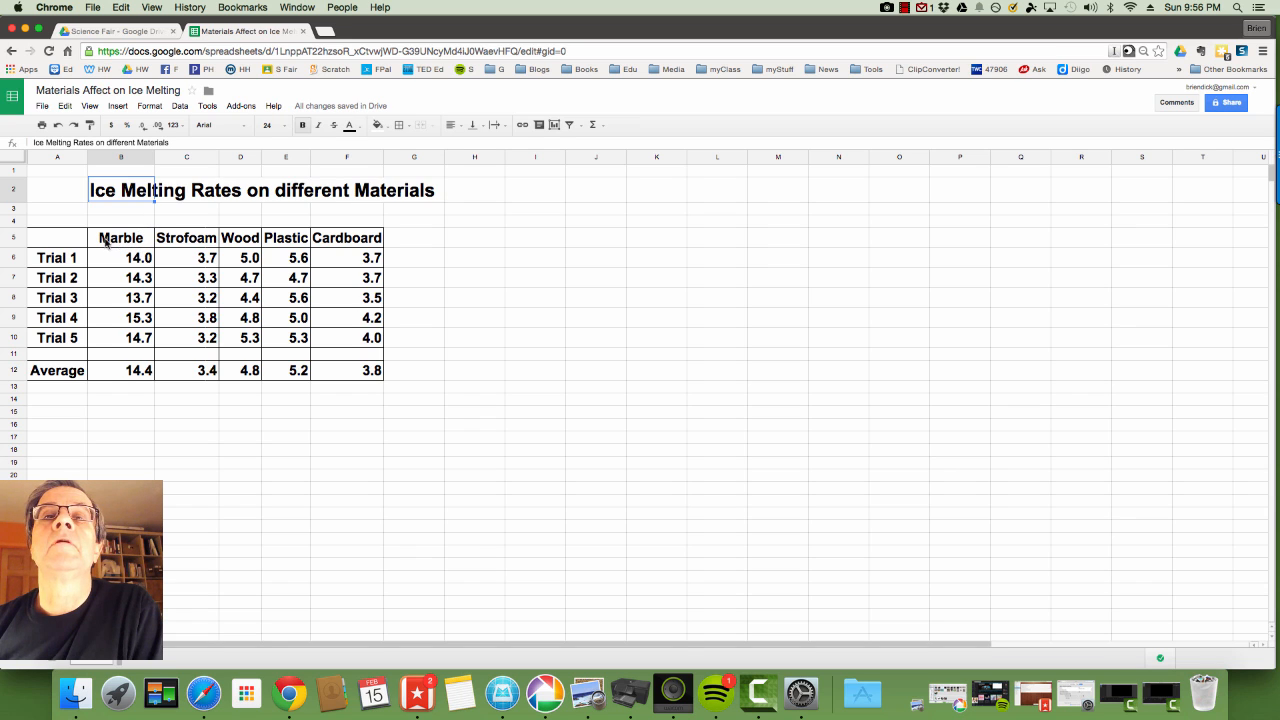
# Resize columns B through F to exactly 150 pixels each.
pyautogui.click(115, 162)
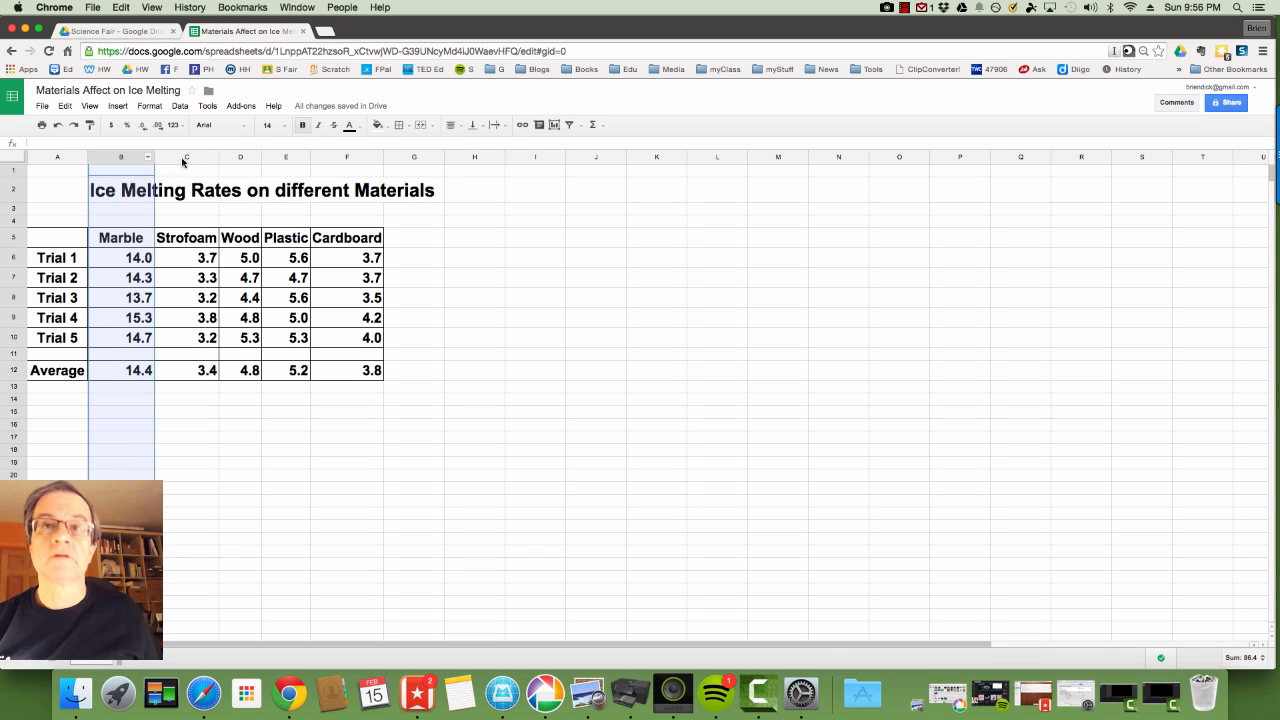
pyautogui.keyDown('shift'); pyautogui.click(345, 157); pyautogui.keyUp('shift')
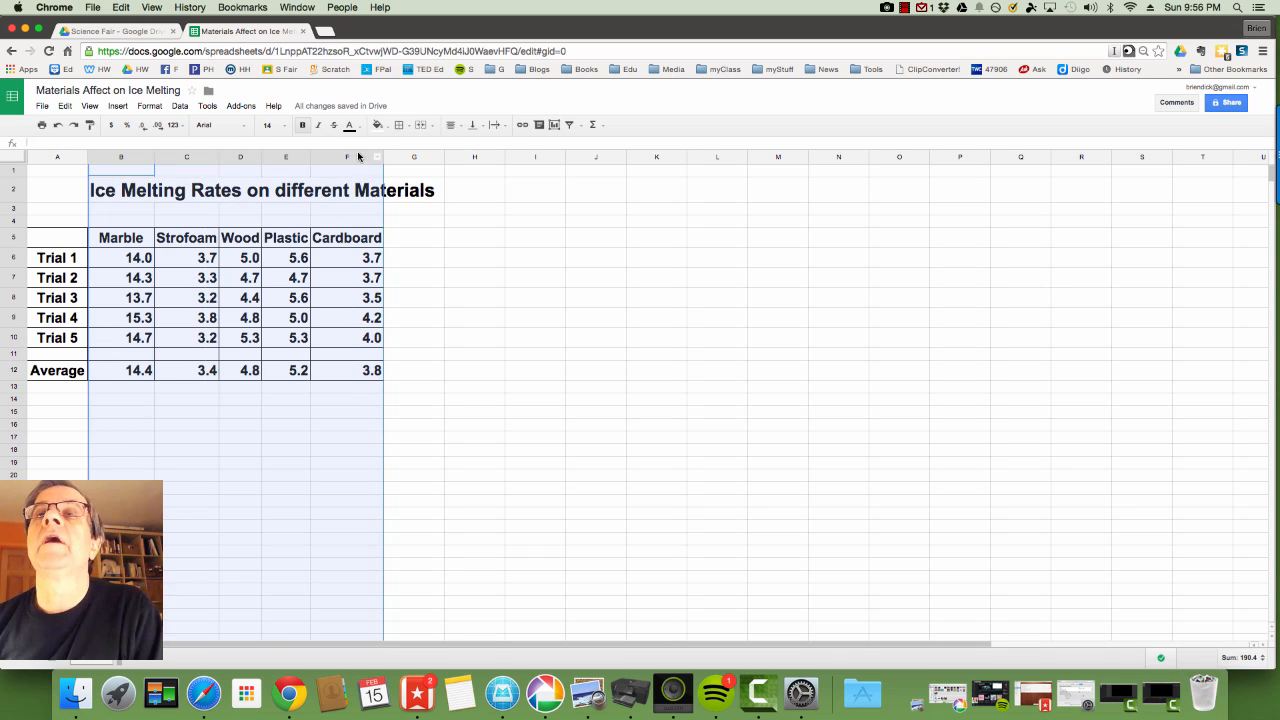
pyautogui.click(152, 107)
pyautogui.click(180, 106)
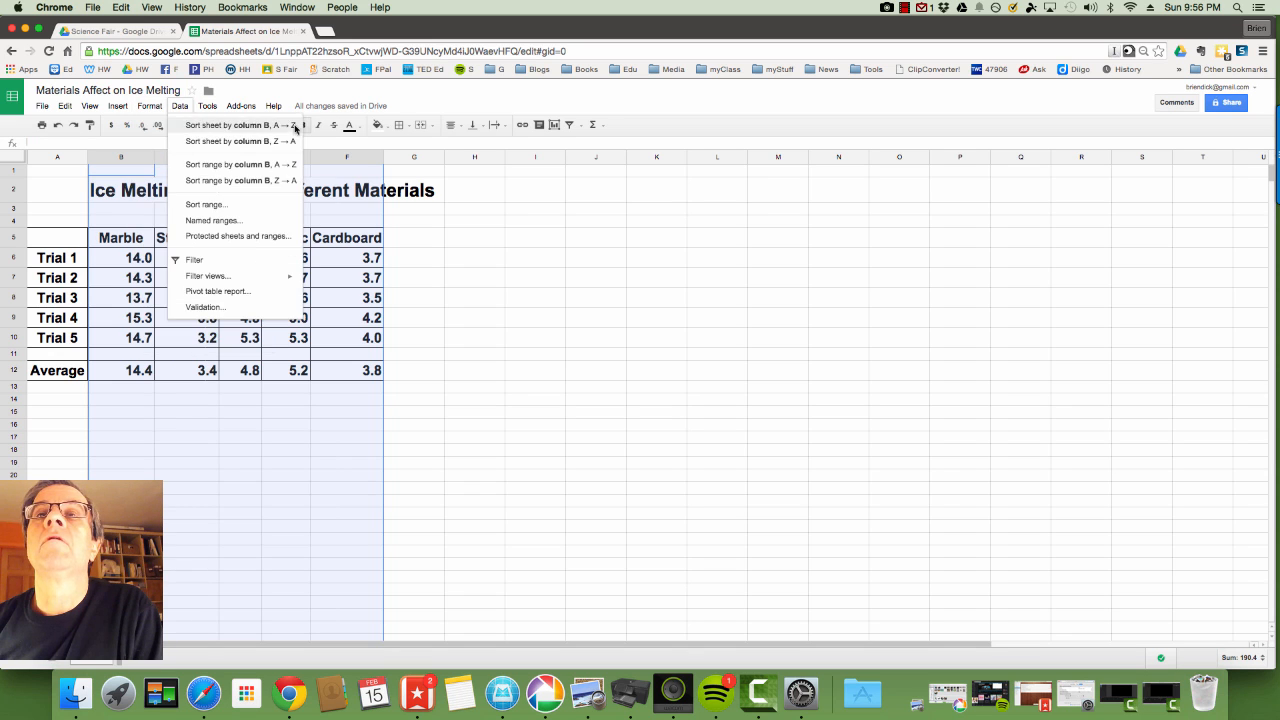
pyautogui.click(374, 161)
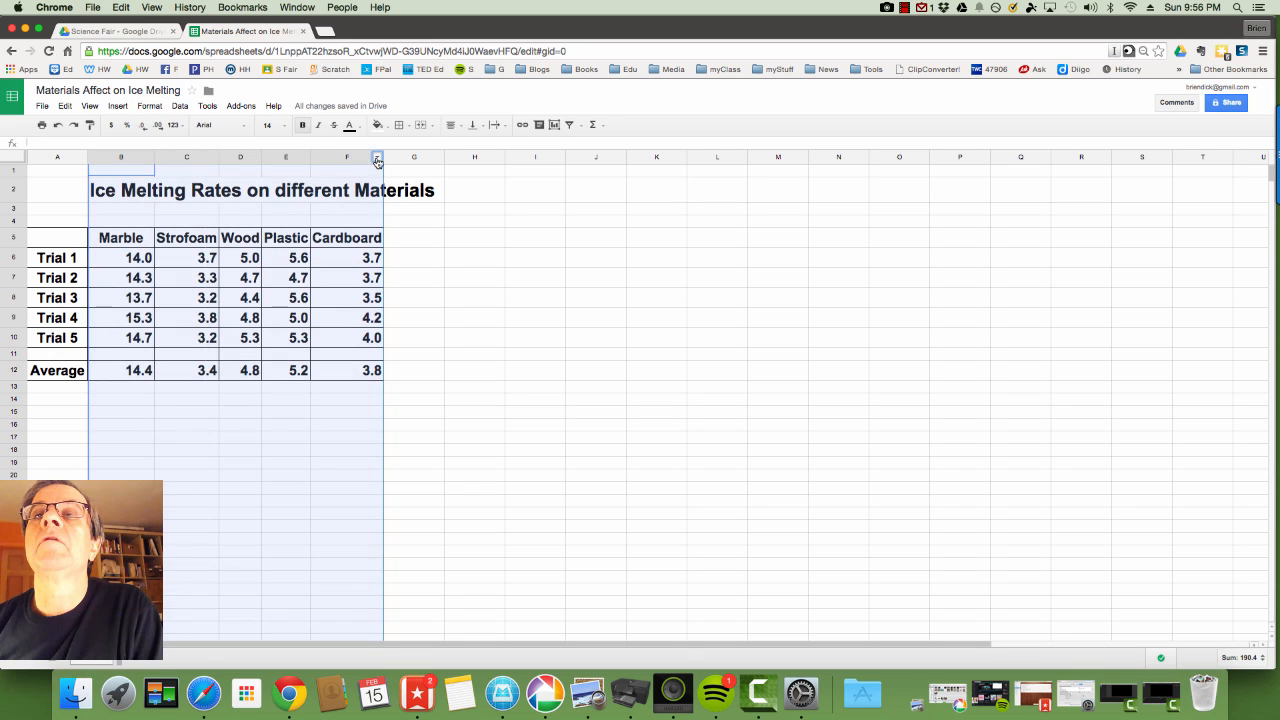
pyautogui.click(376, 158)
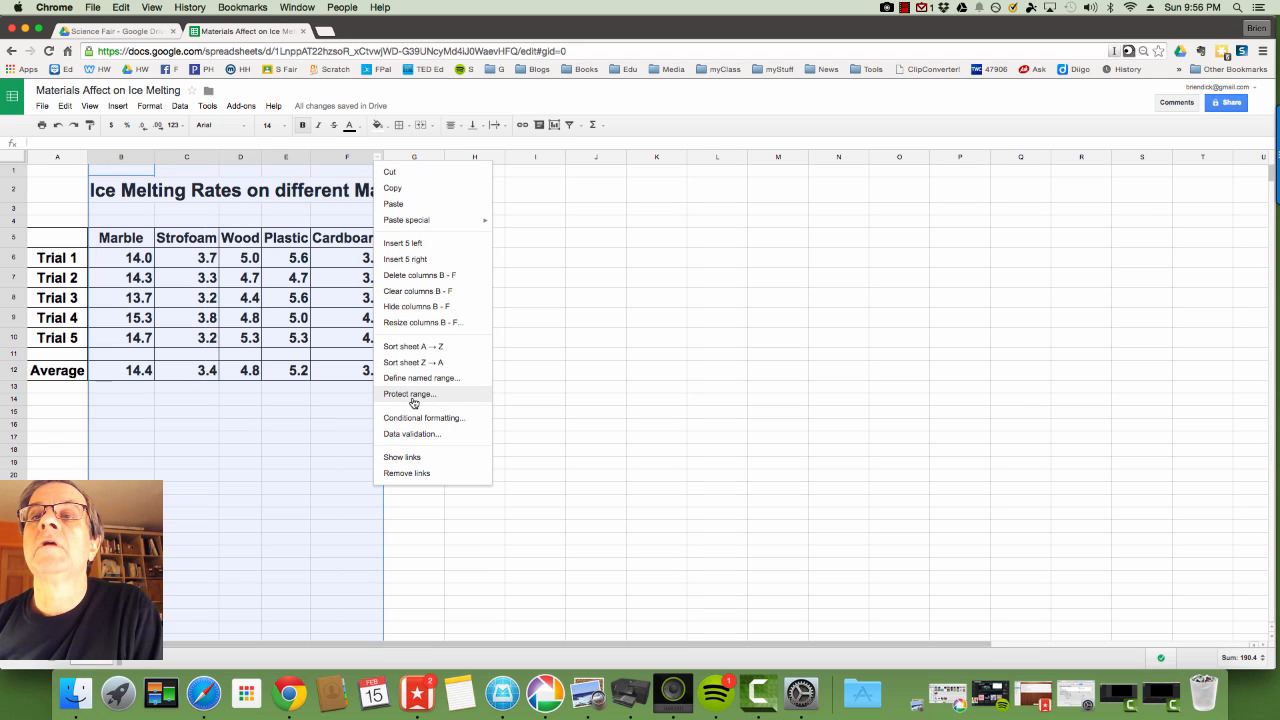
pyautogui.click(420, 322)
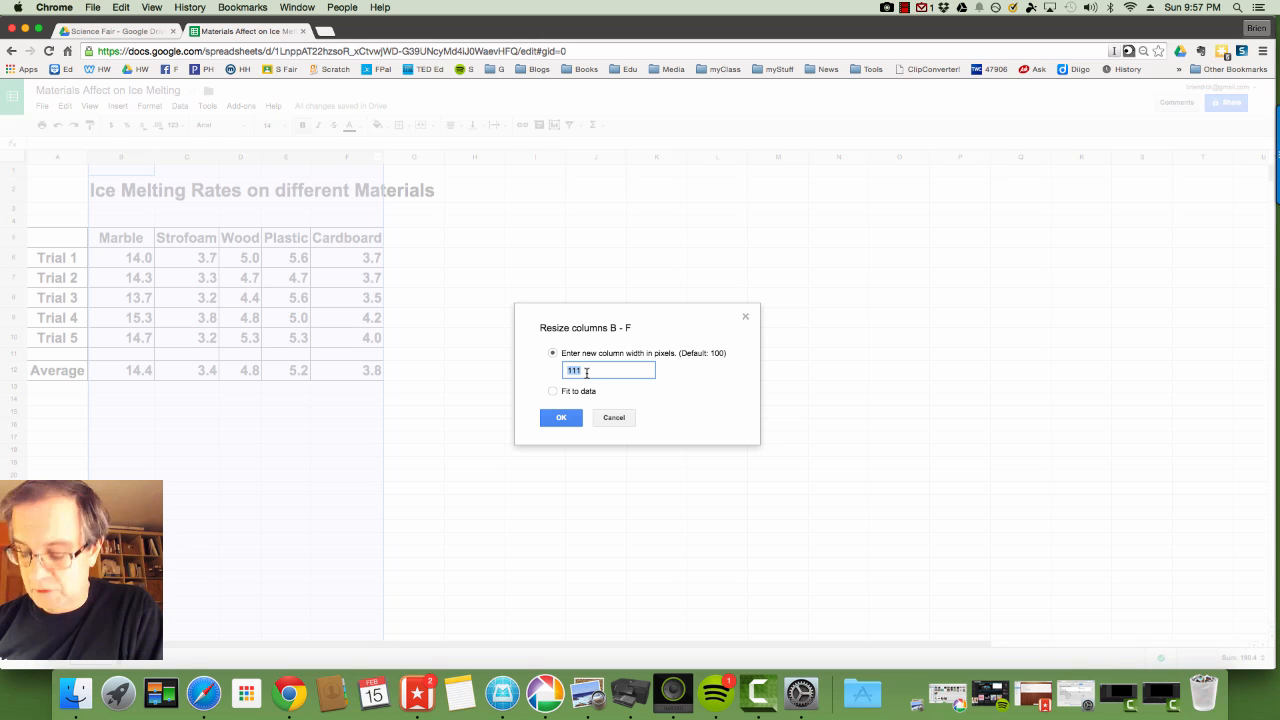
pyautogui.write('150')
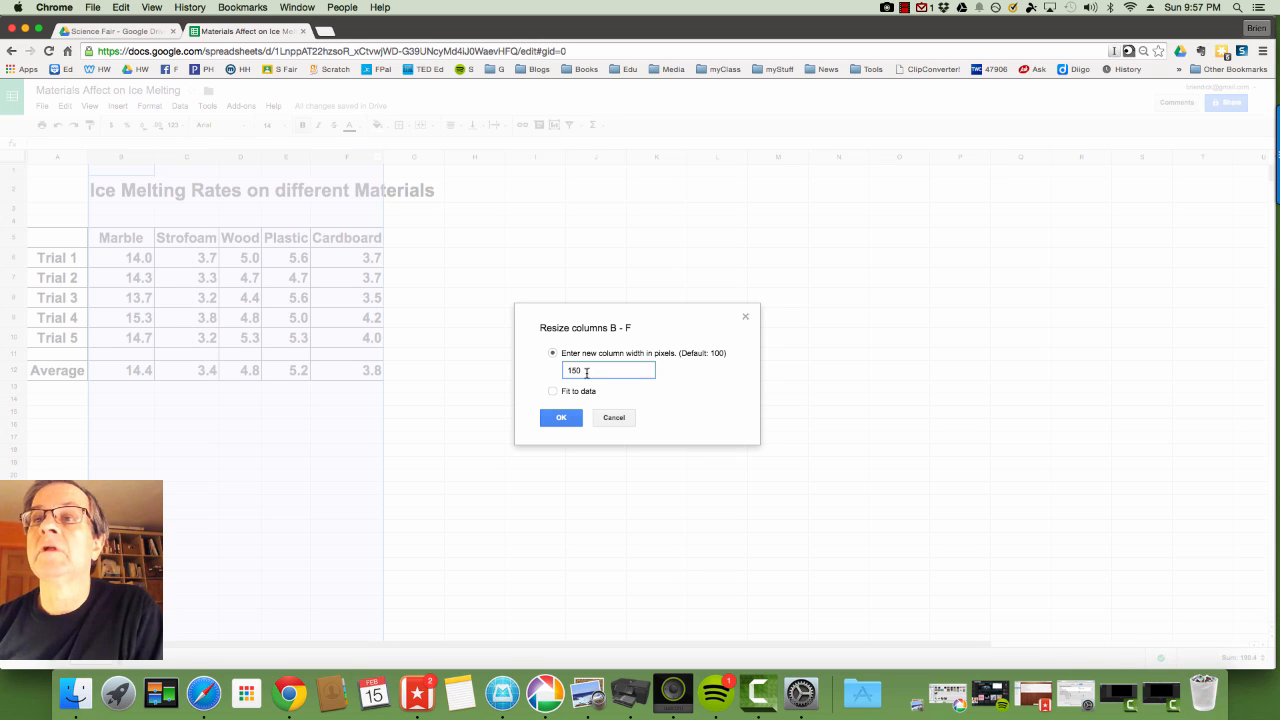
pyautogui.click(572, 418)
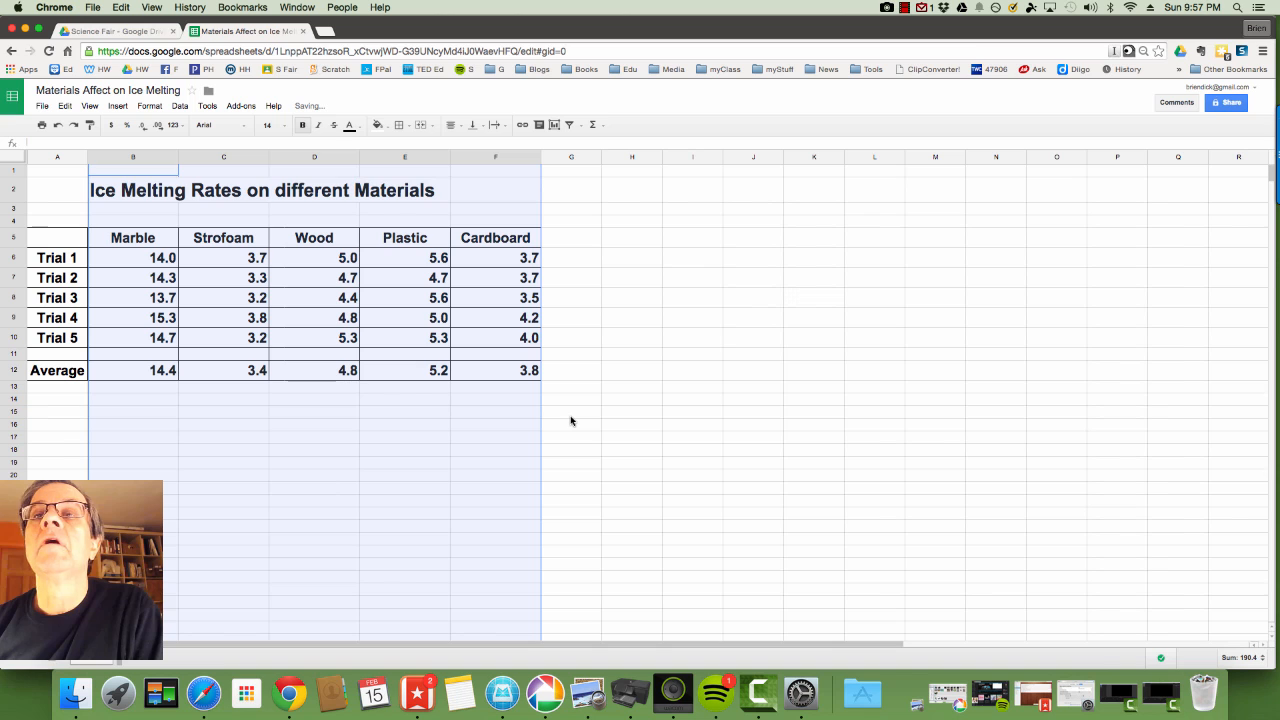
pyautogui.click(322, 403)
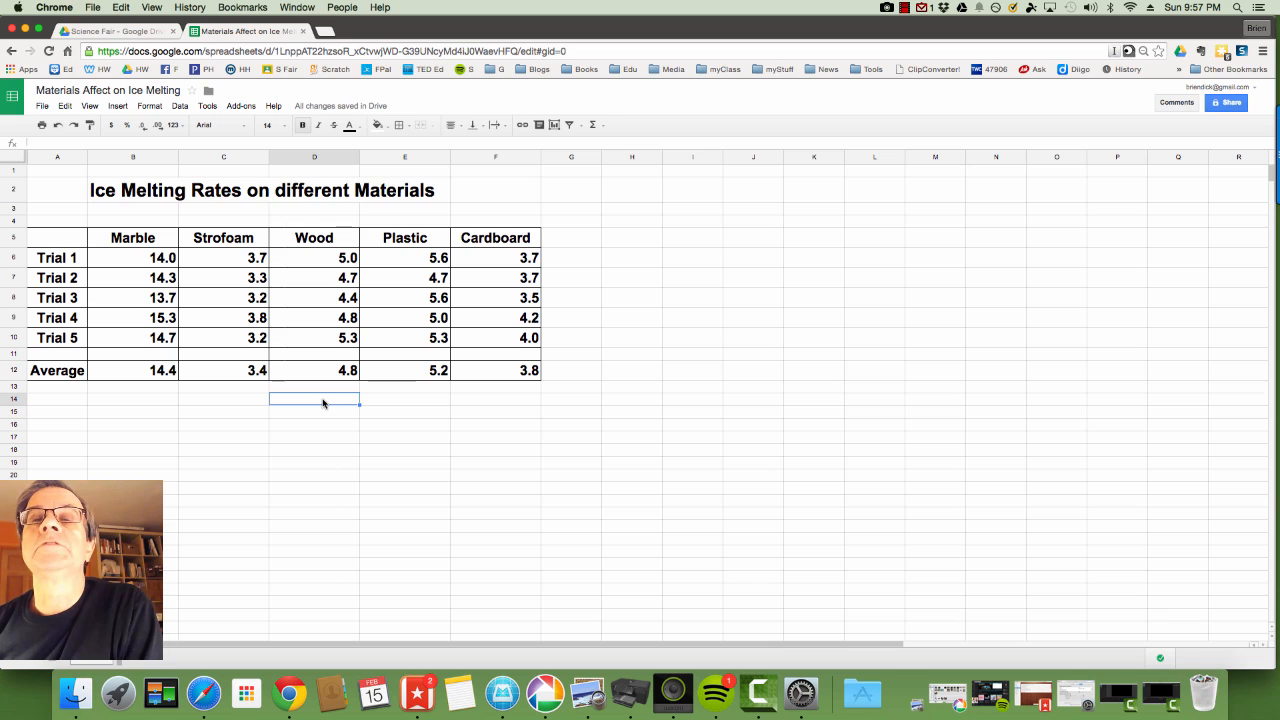